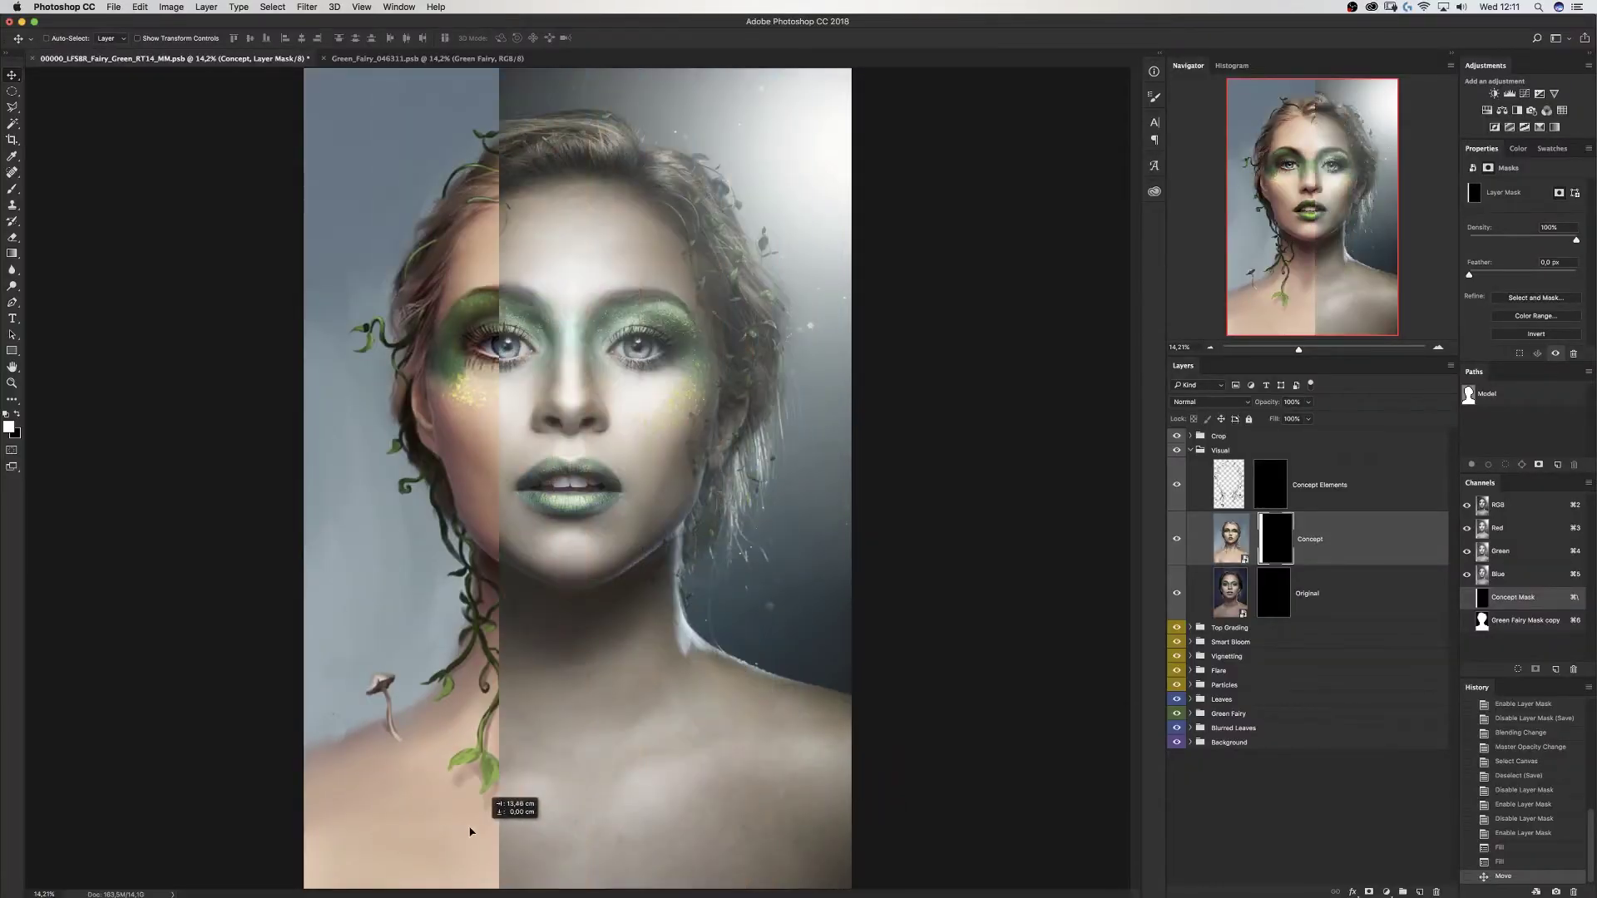
Step: Slide the before/after split left across the fairy's face to compare the original with the concept
left_click_drag(471, 831, 408, 823)
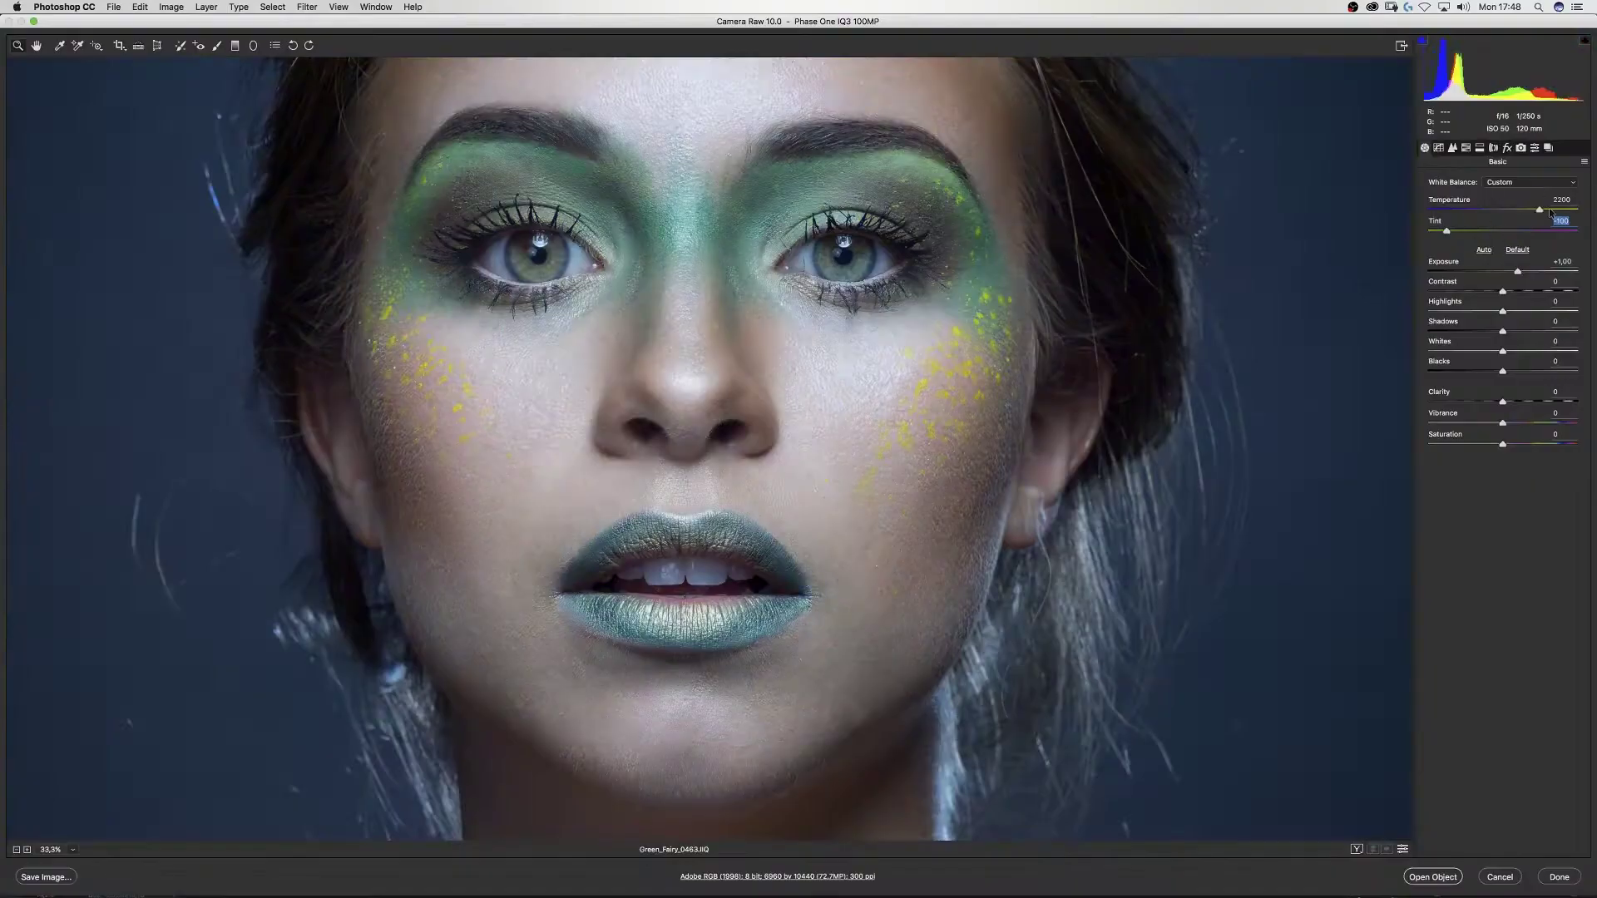
left_click(1471, 232)
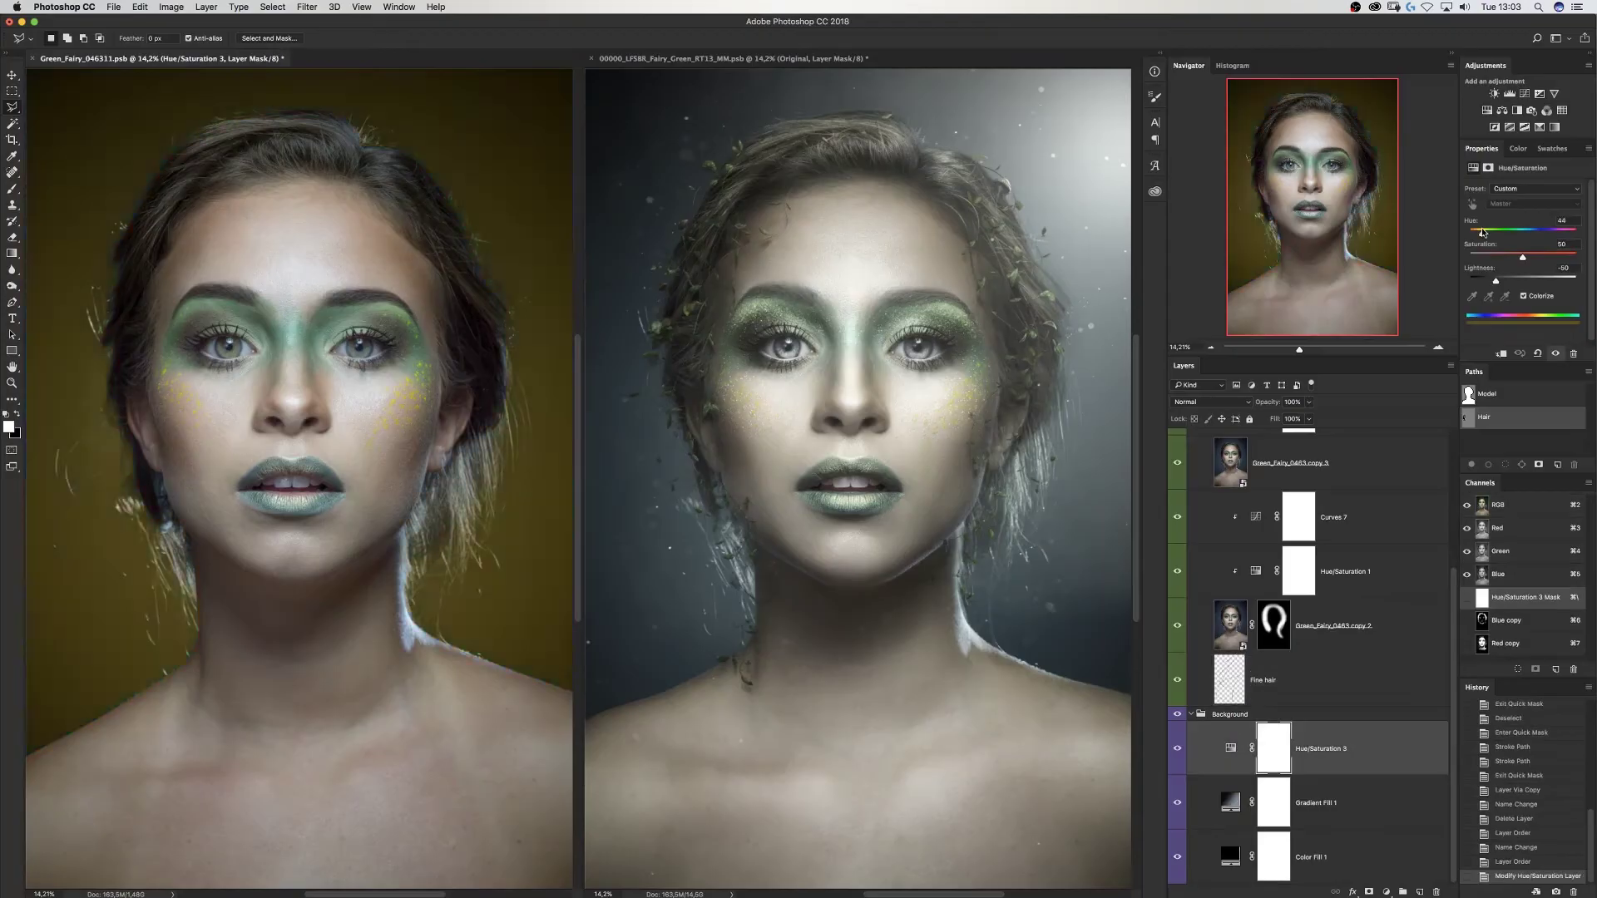
left_click_drag(1483, 232, 1526, 232)
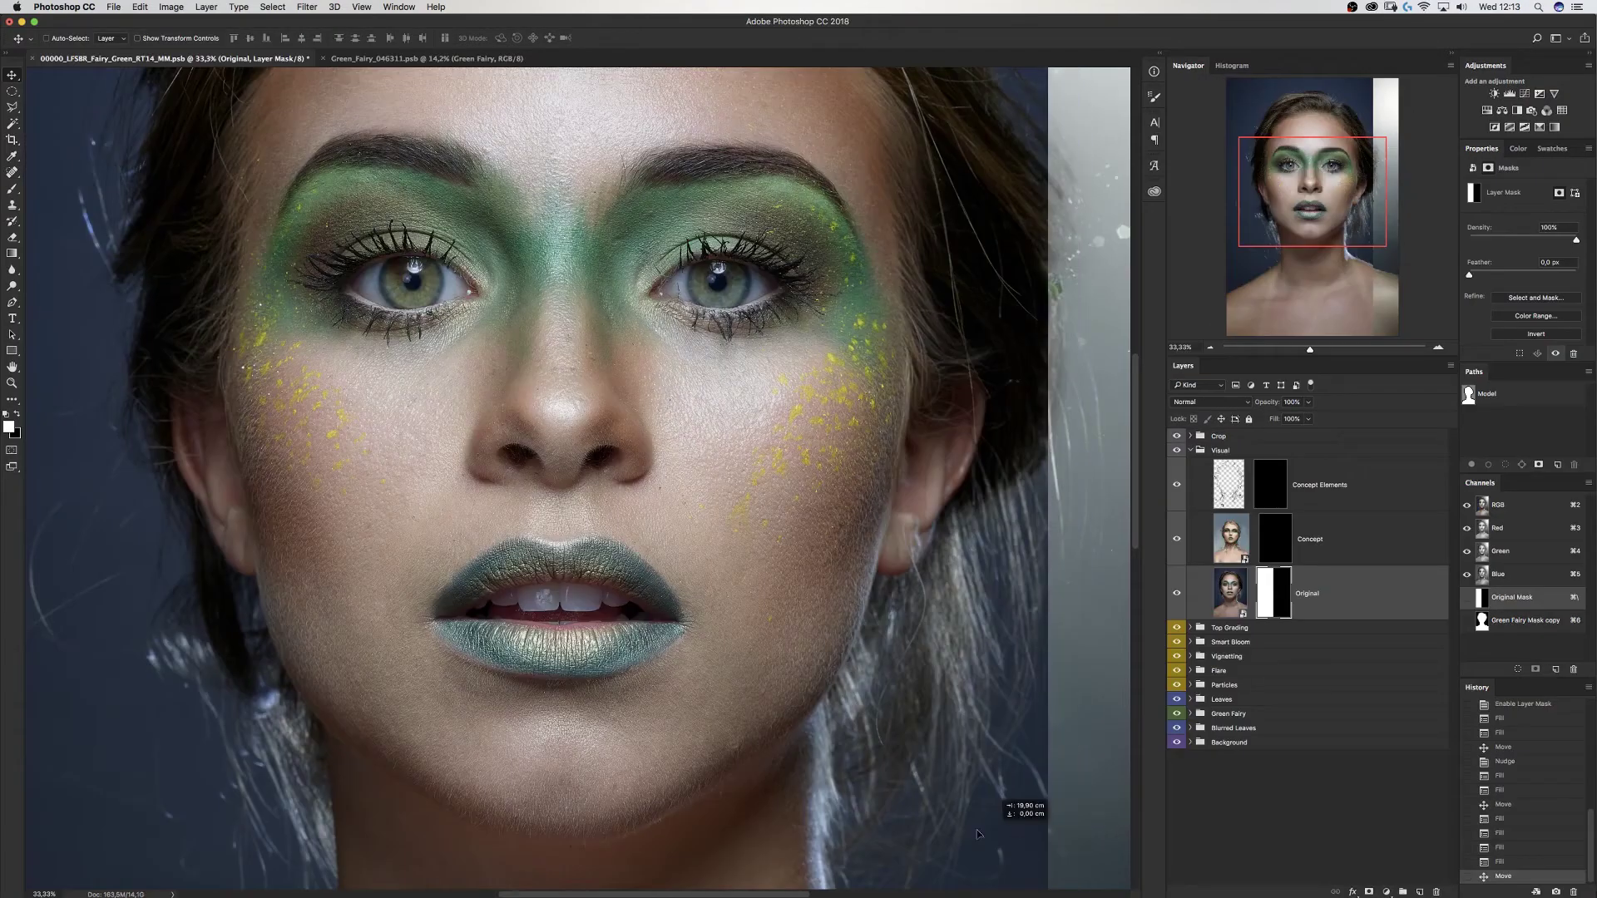
left_click_drag(978, 833, 157, 792)
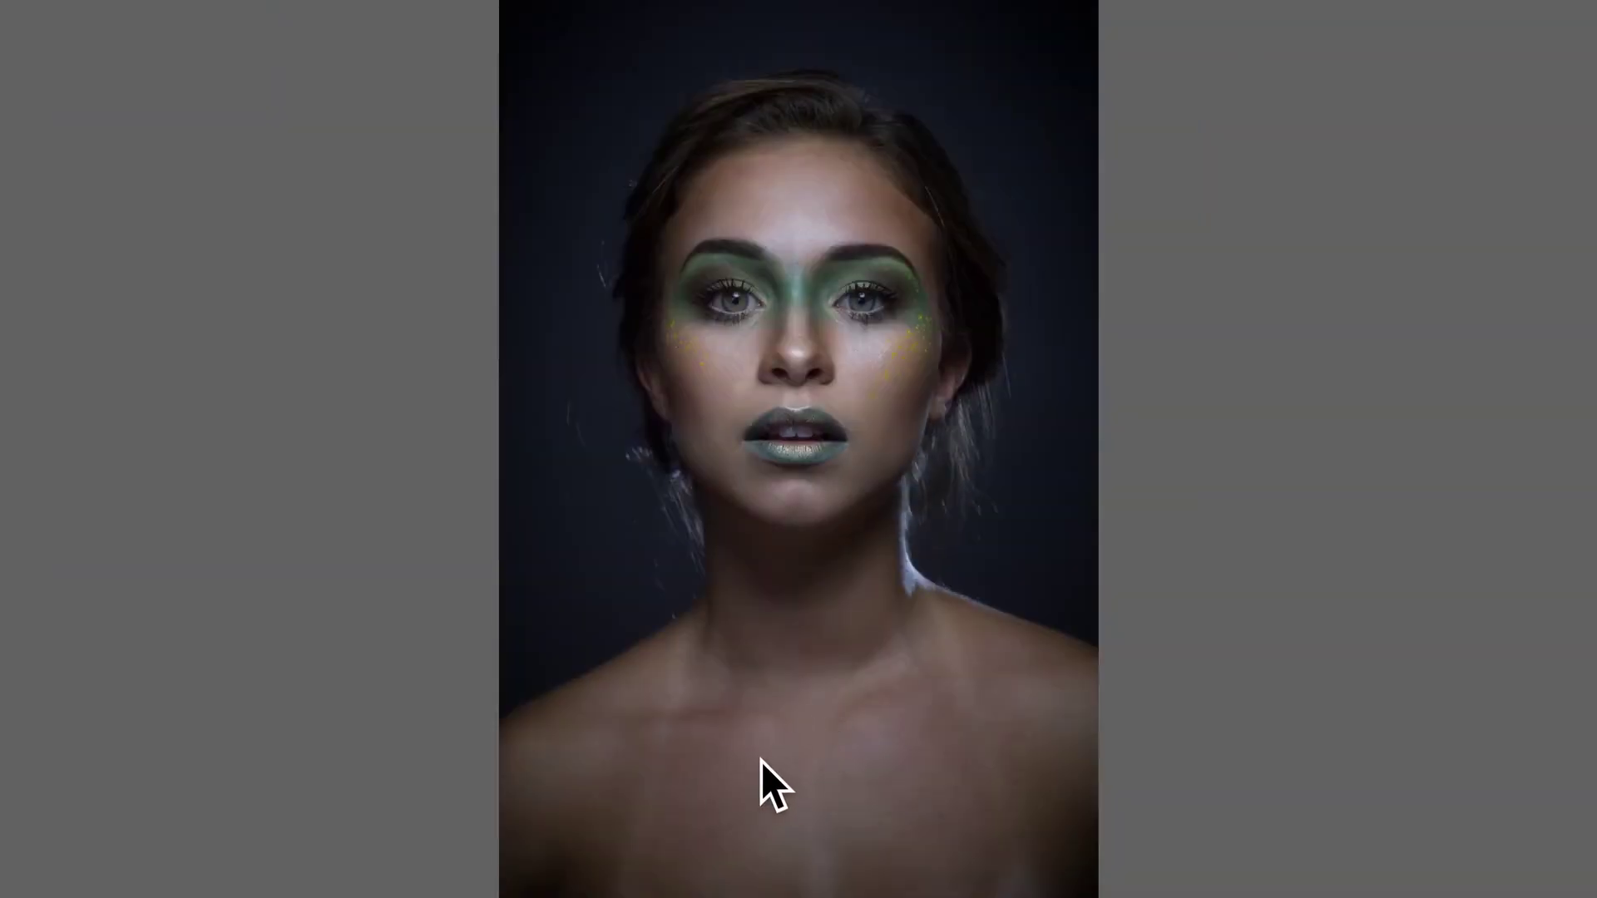
Step: Close the full-screen preview of Green_Fairy_0463.IIQ
key("space")
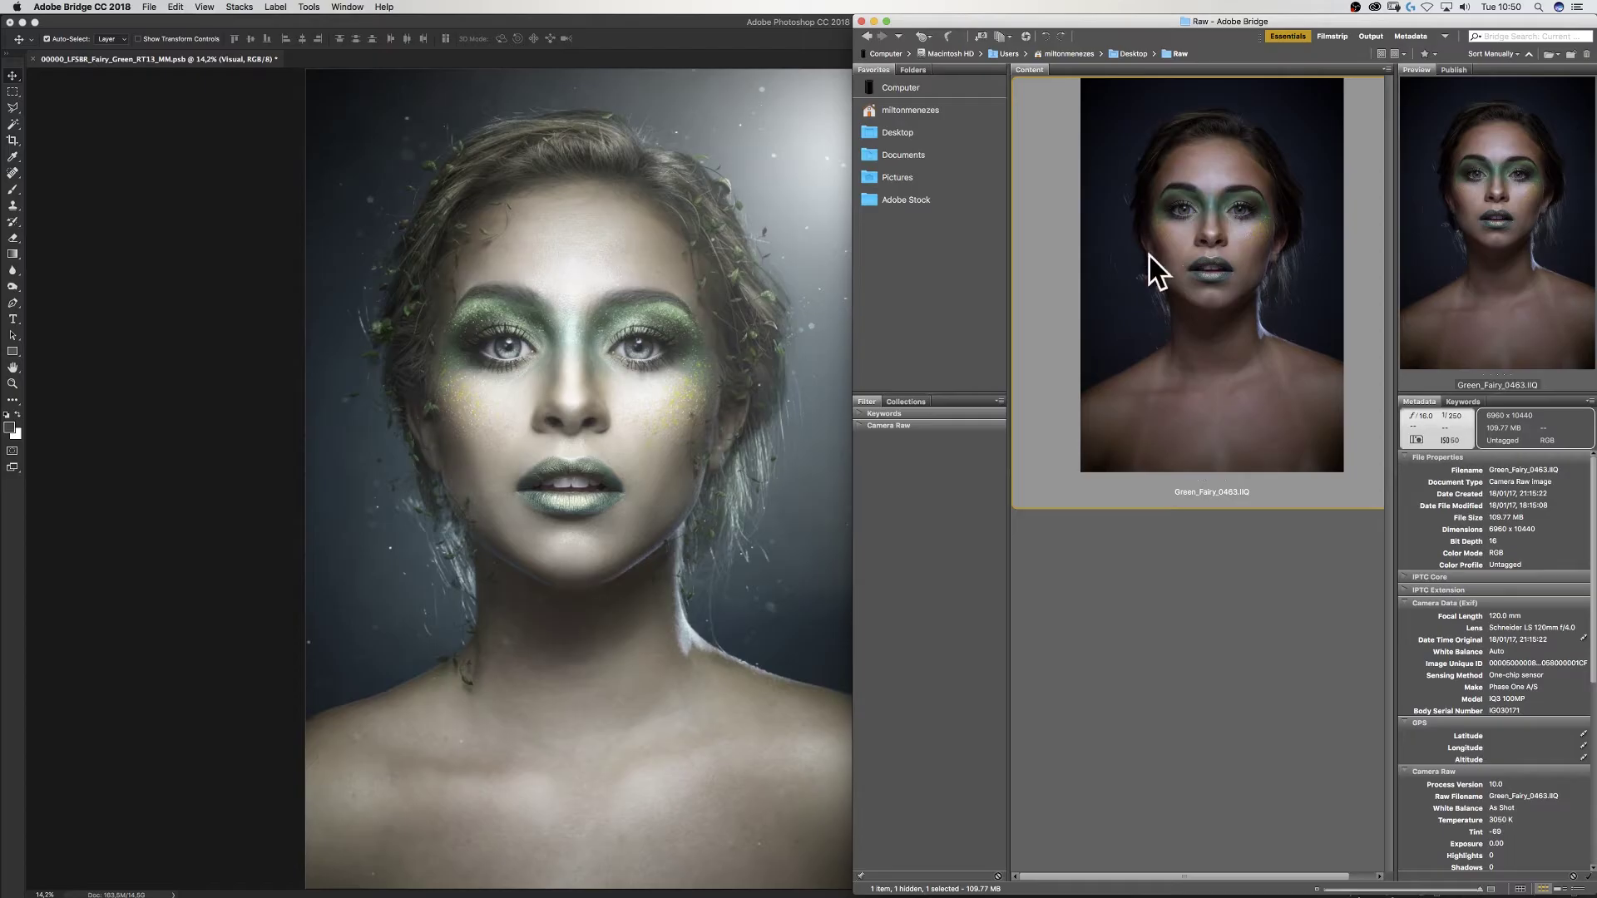
Step: Open Green_Fairy_0463.IIQ from Bridge into Camera Raw and bring up its Workflow Options
left_click_drag(1246, 338, 751, 870)
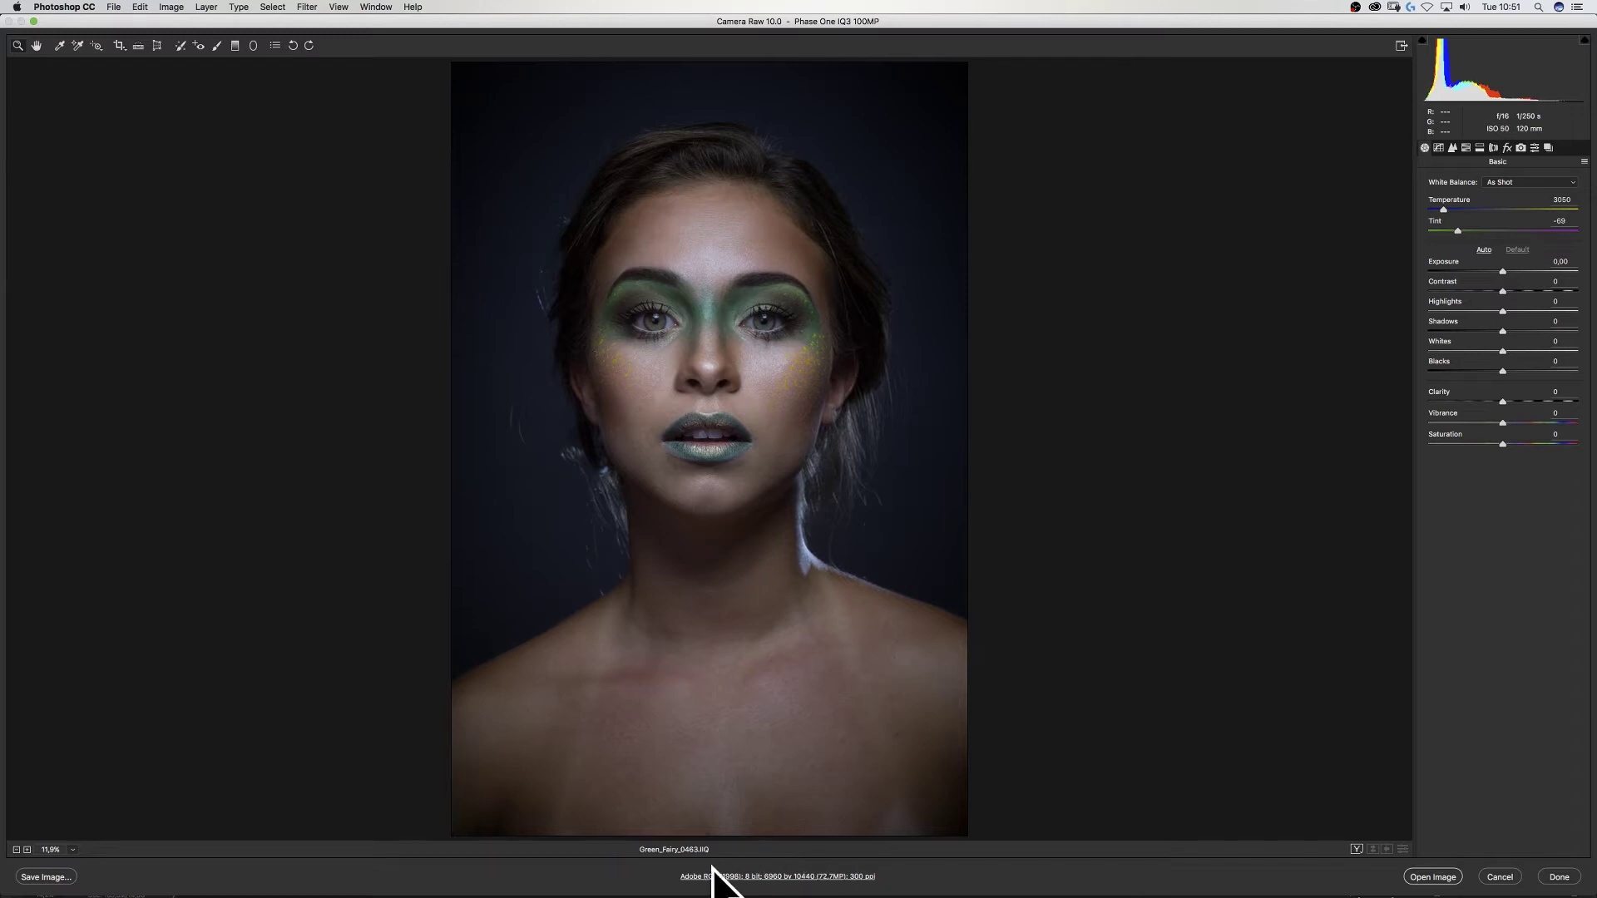
left_click(789, 880)
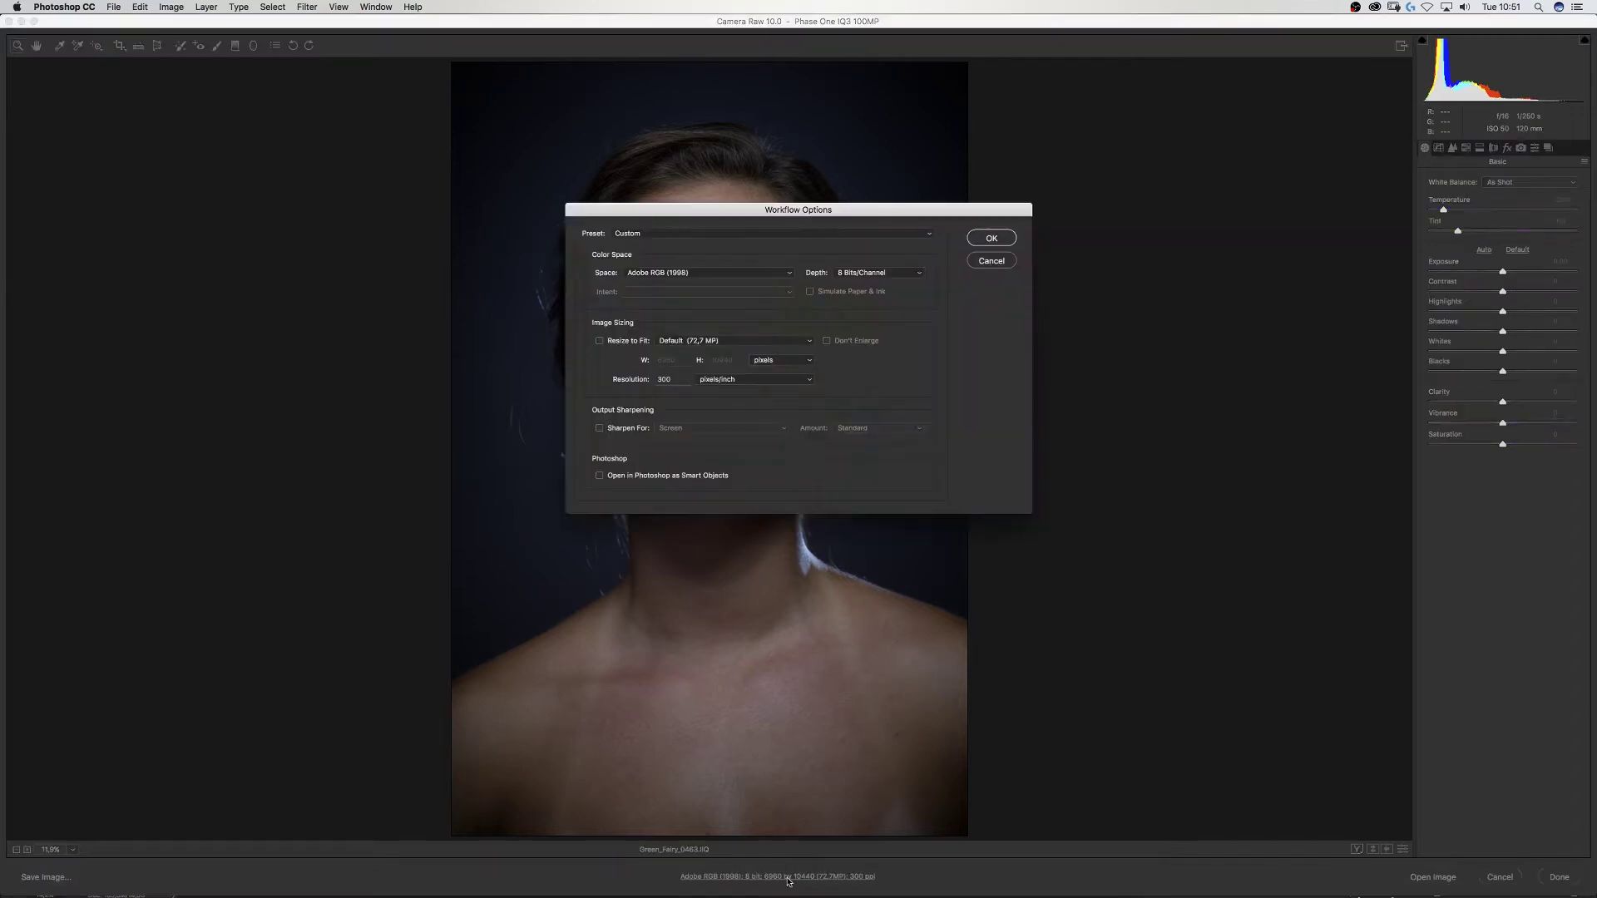
Step: Enable 'Open in Photoshop as Smart Objects' and confirm the Workflow Options
left_click(621, 477)
left_click(976, 240)
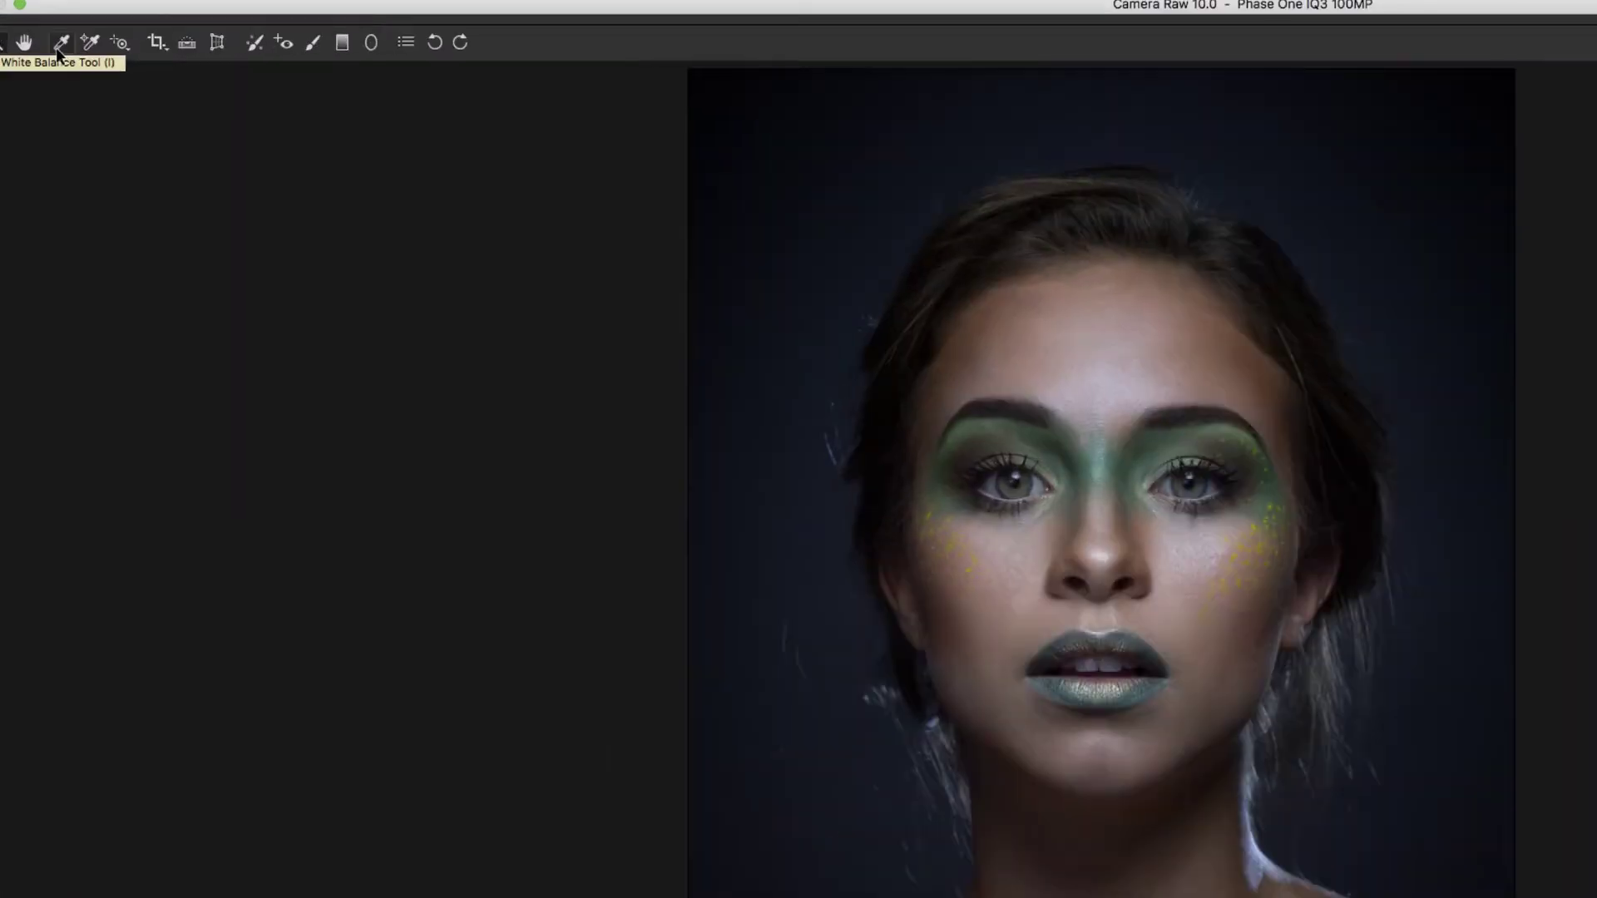
Step: Sample the white balance from the model's face skin with the White Balance tool
left_click(58, 48)
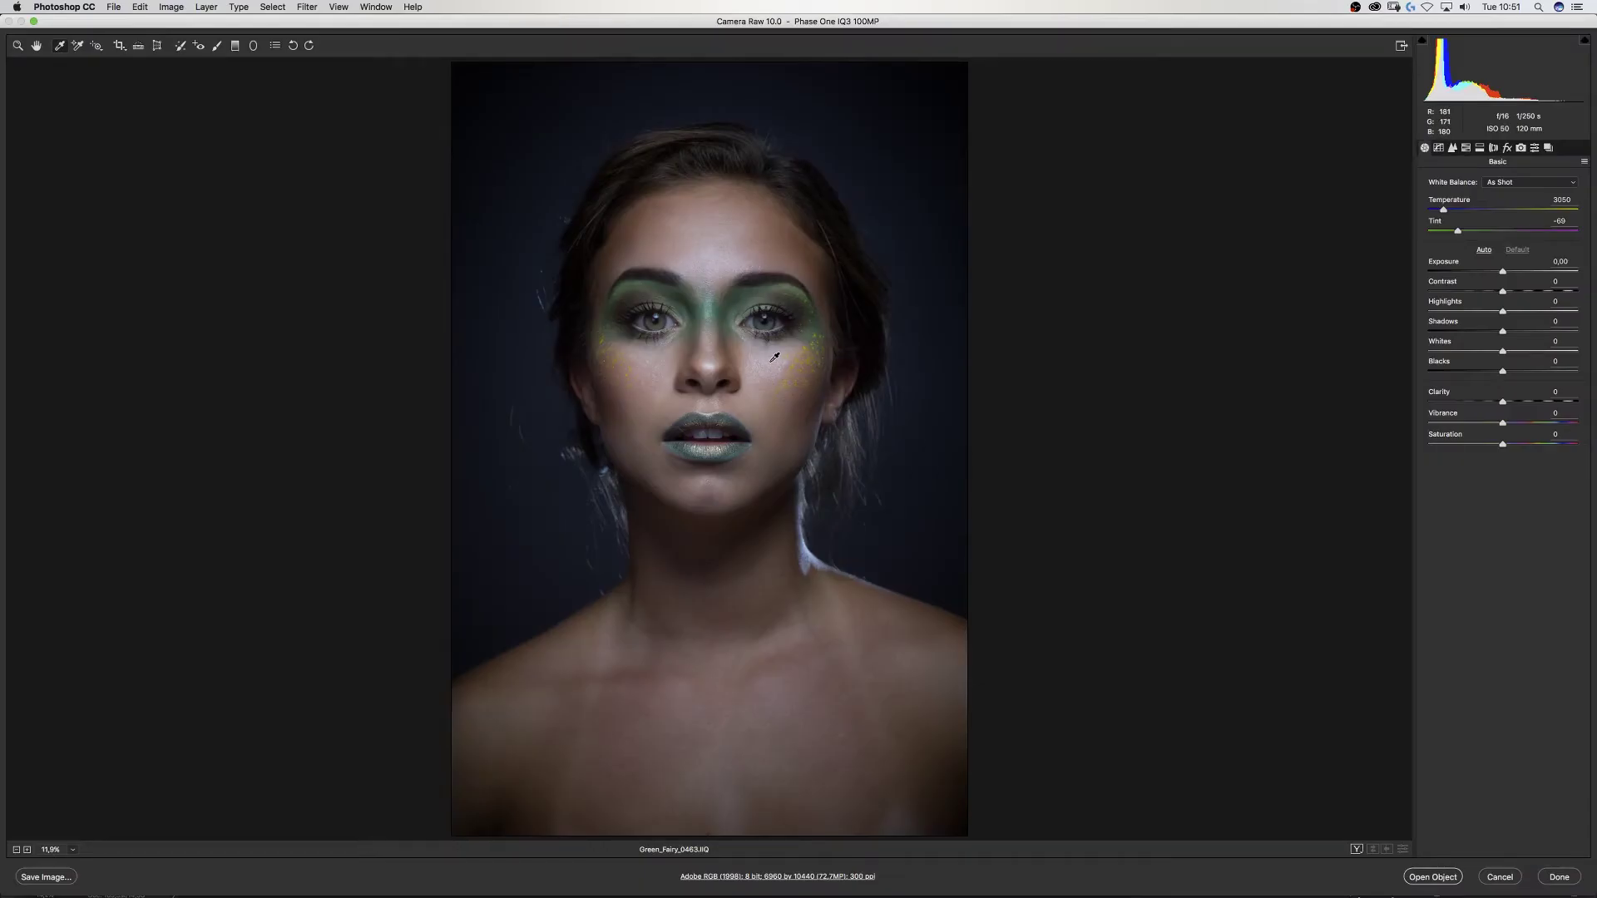
key("super+equal")
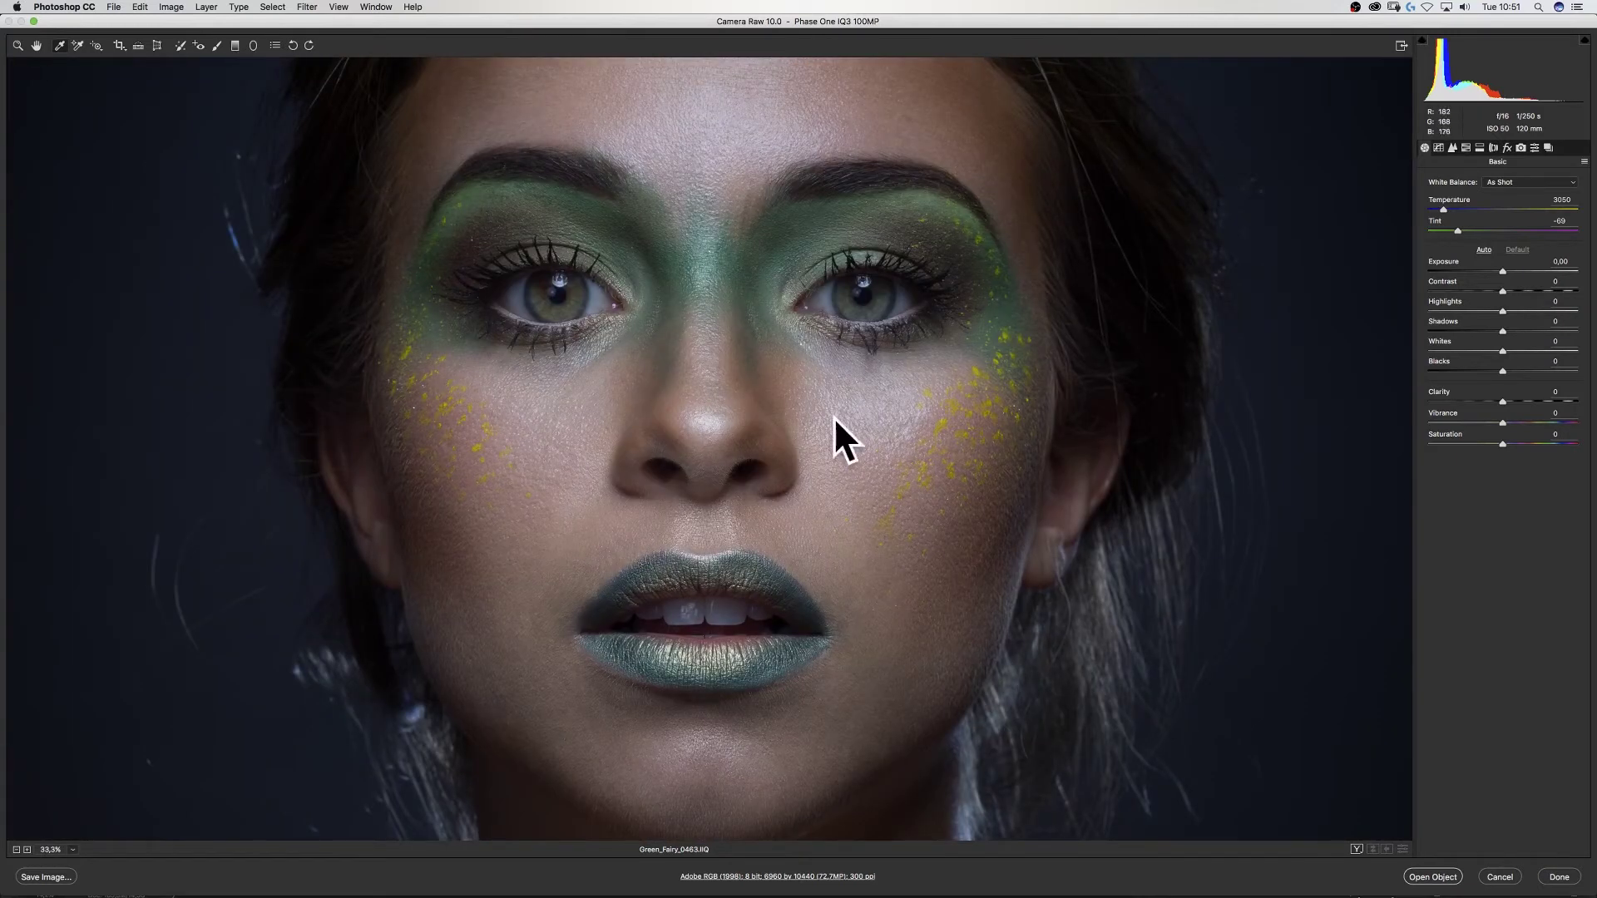
left_click(711, 417)
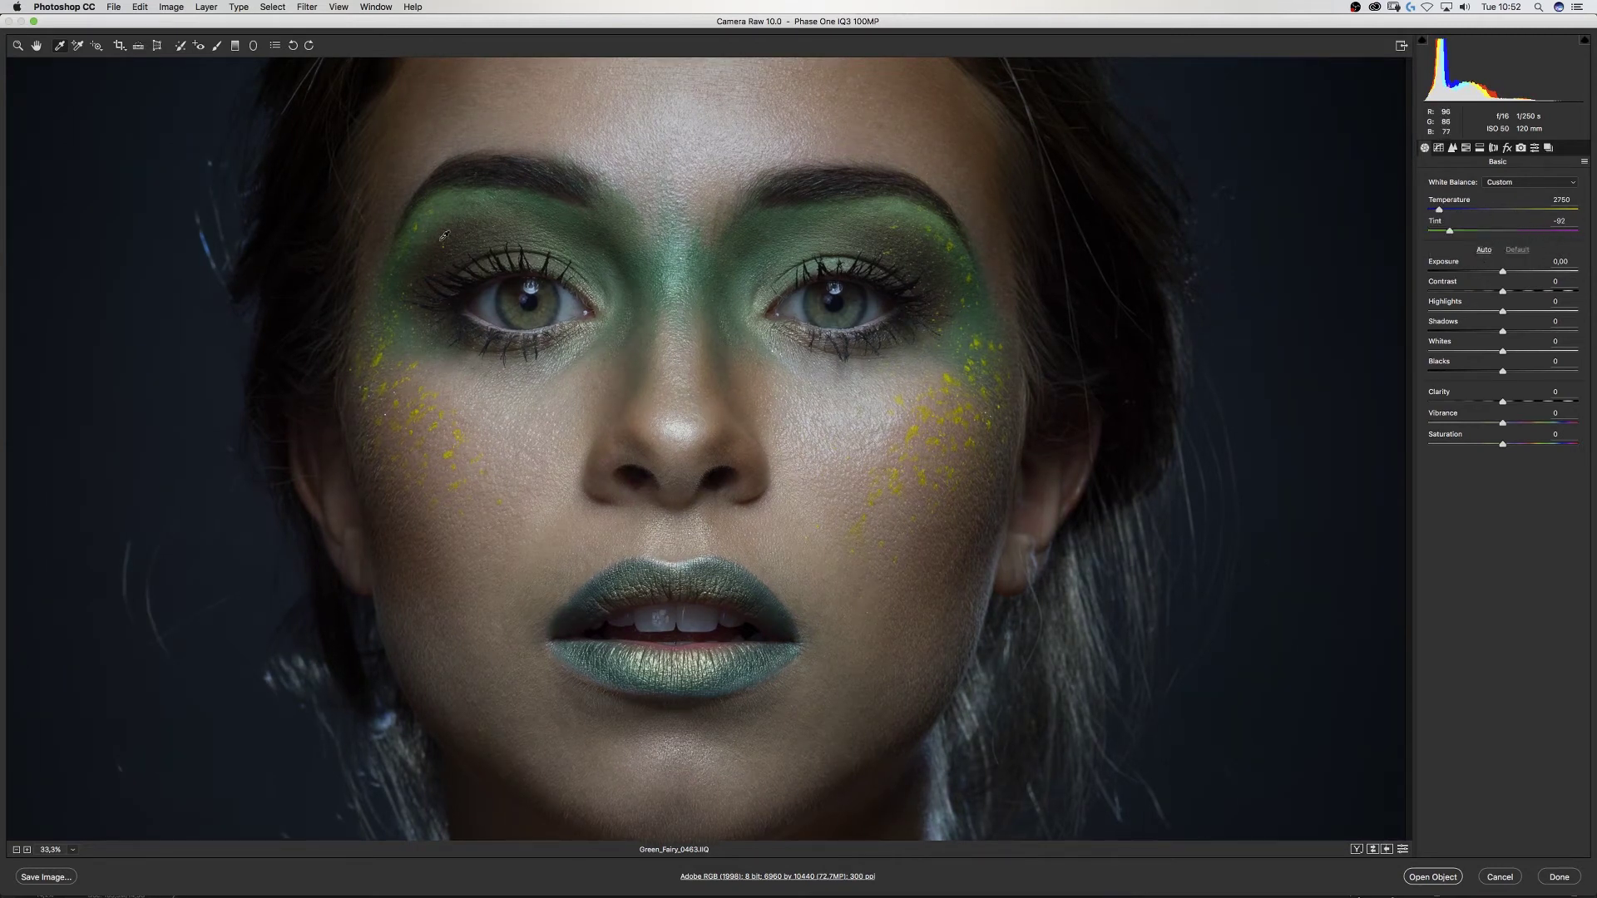
Step: Zoom in on the face and cool the Temperature slightly to 2650
key("super+0")
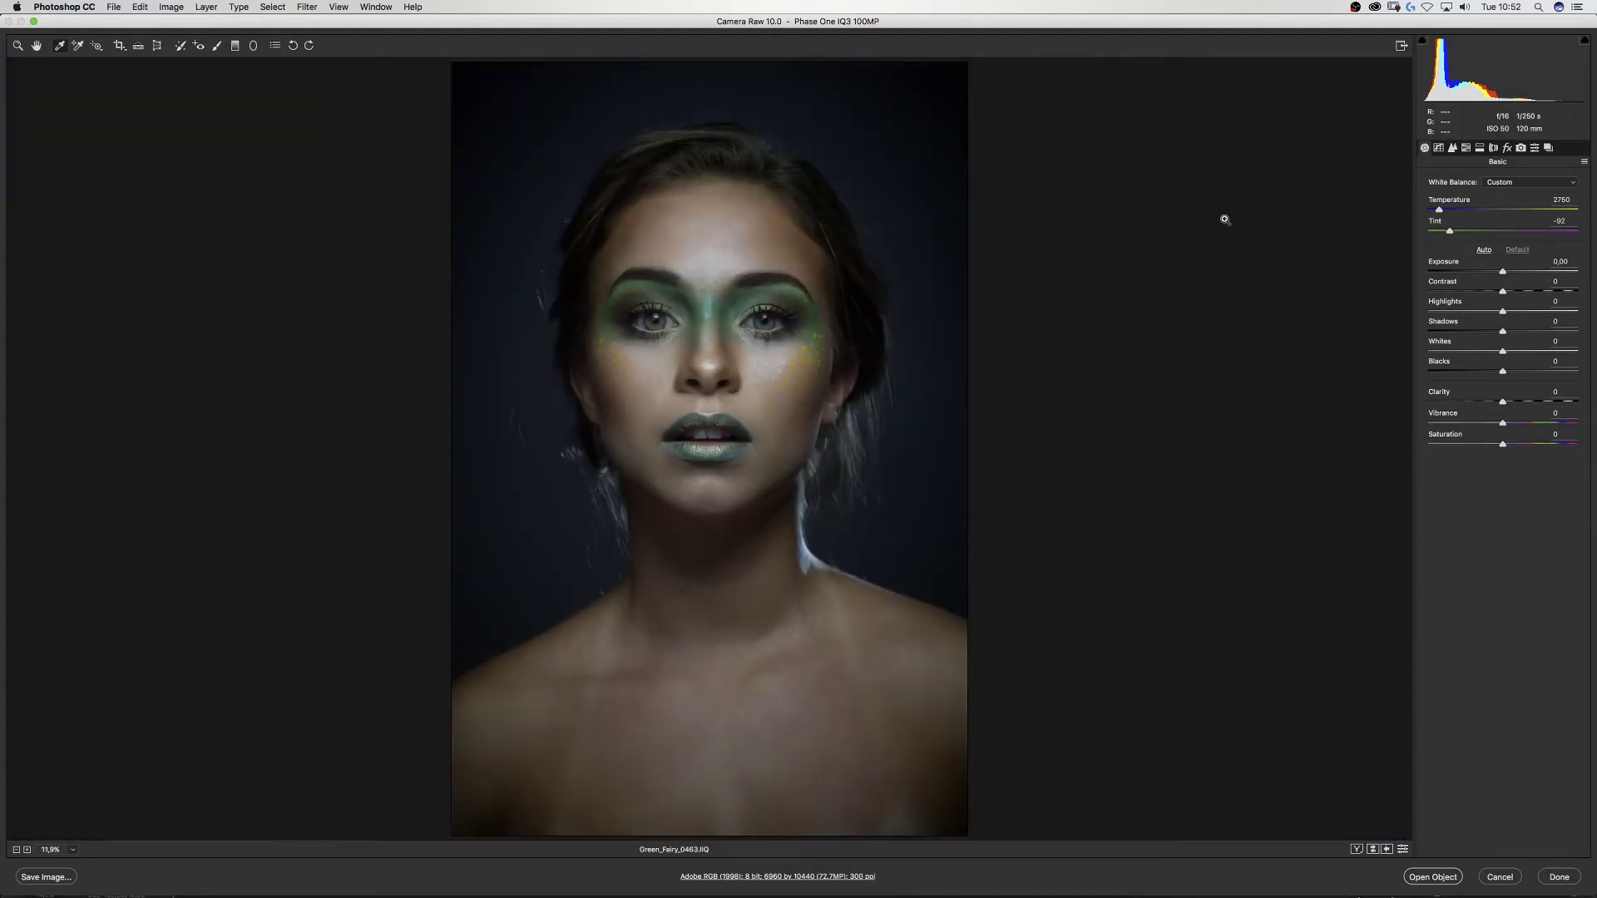
key("z")
left_click(1085, 283)
left_click(1085, 283)
left_click(1069, 285)
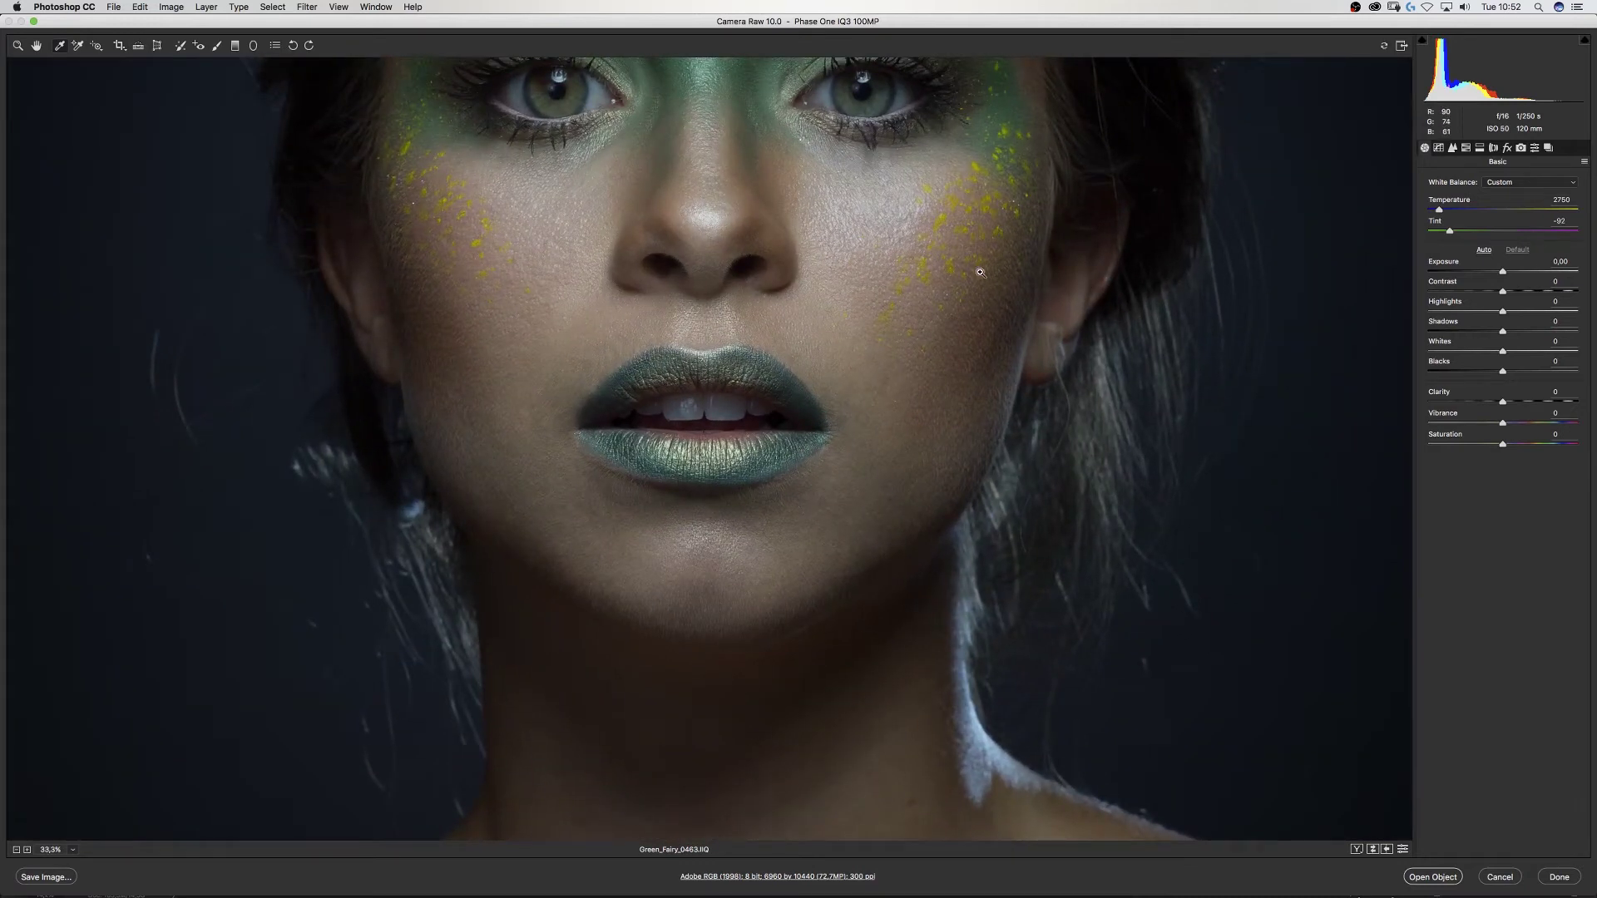
left_click_drag(836, 238, 807, 433)
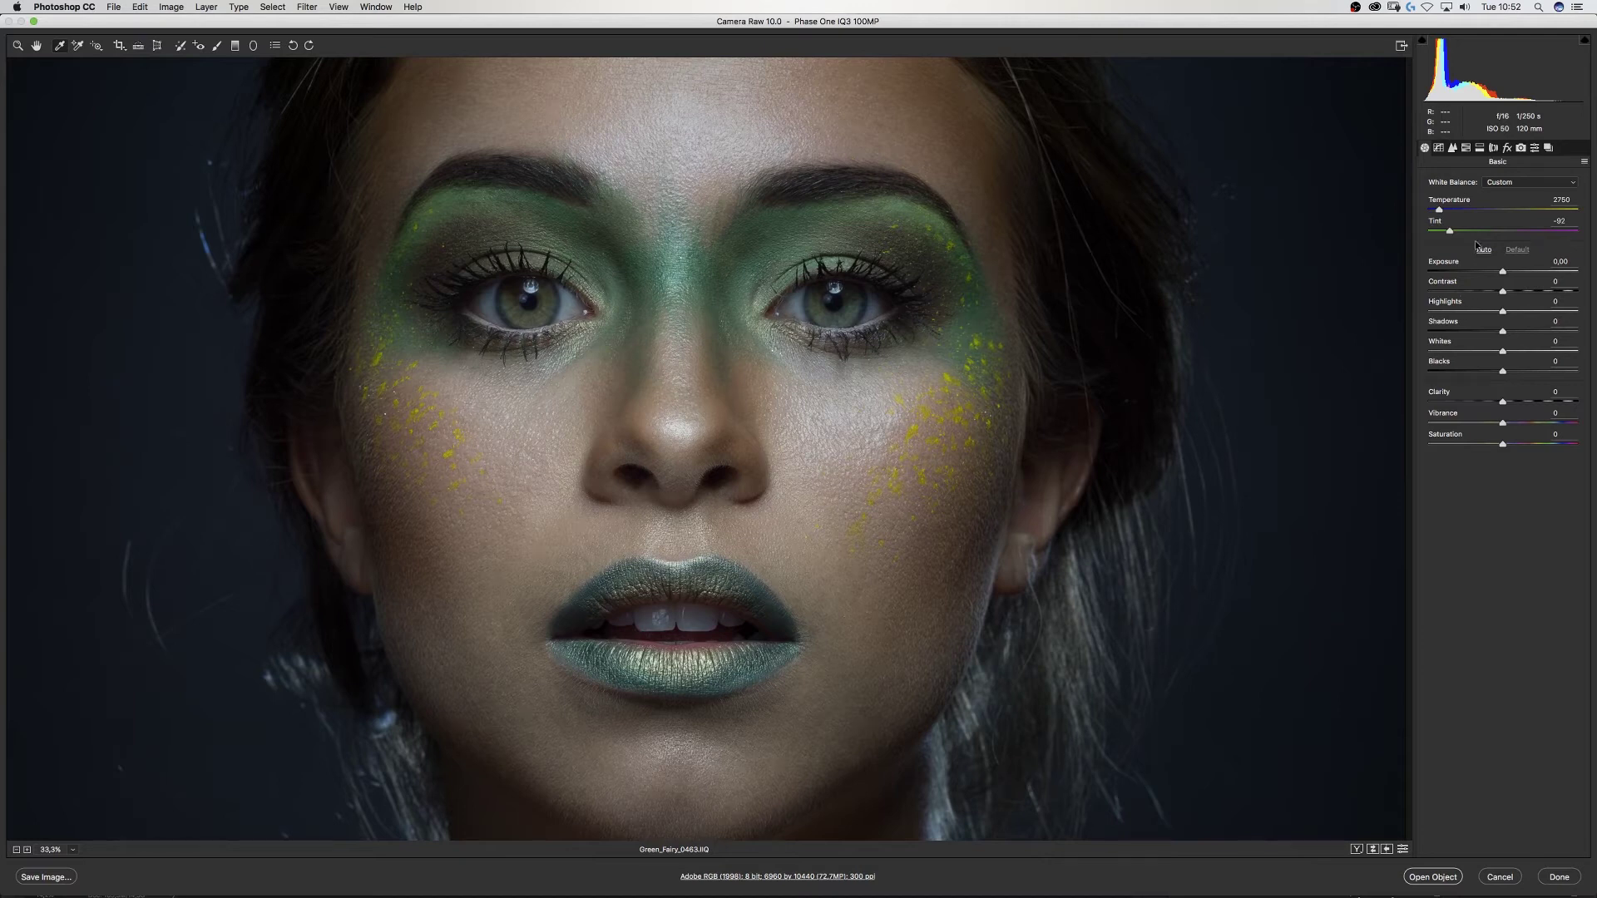
left_click_drag(1439, 212, 1427, 212)
Step: Set the white balance to Temperature 2400 and Tint -100
type("2400")
key("Tab")
left_click_drag(1450, 231, 1400, 242)
type("-100")
Step: After trying -1,90 and 1, settle the Exposure at +1,50
left_click(1561, 261)
type("-1,9")
key("Return")
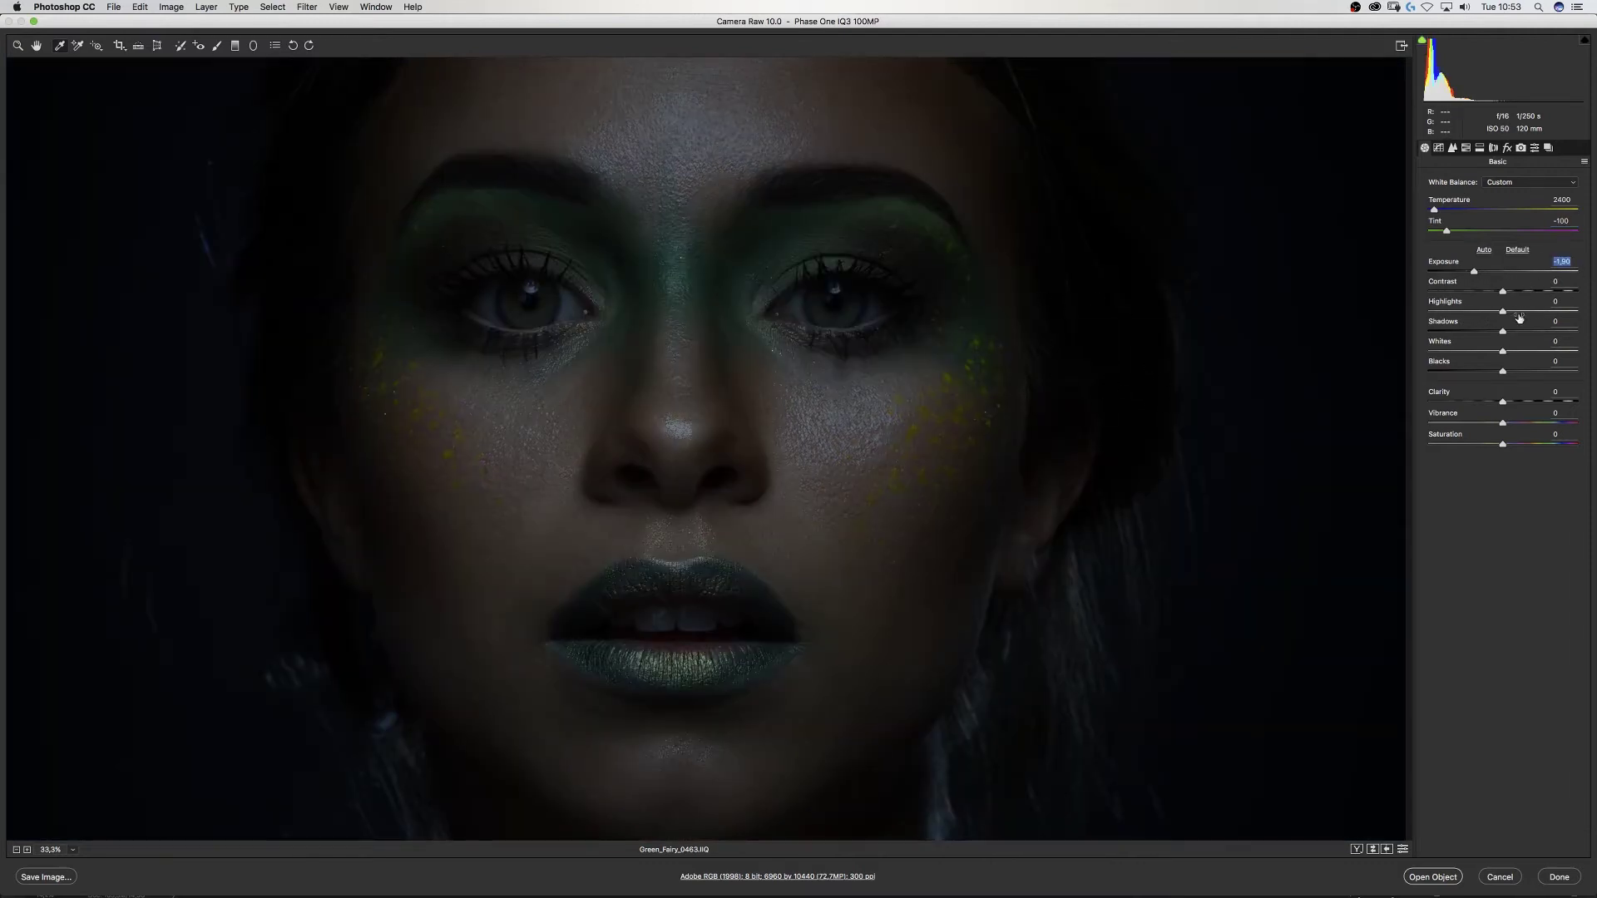
left_click_drag(1528, 272, 1541, 272)
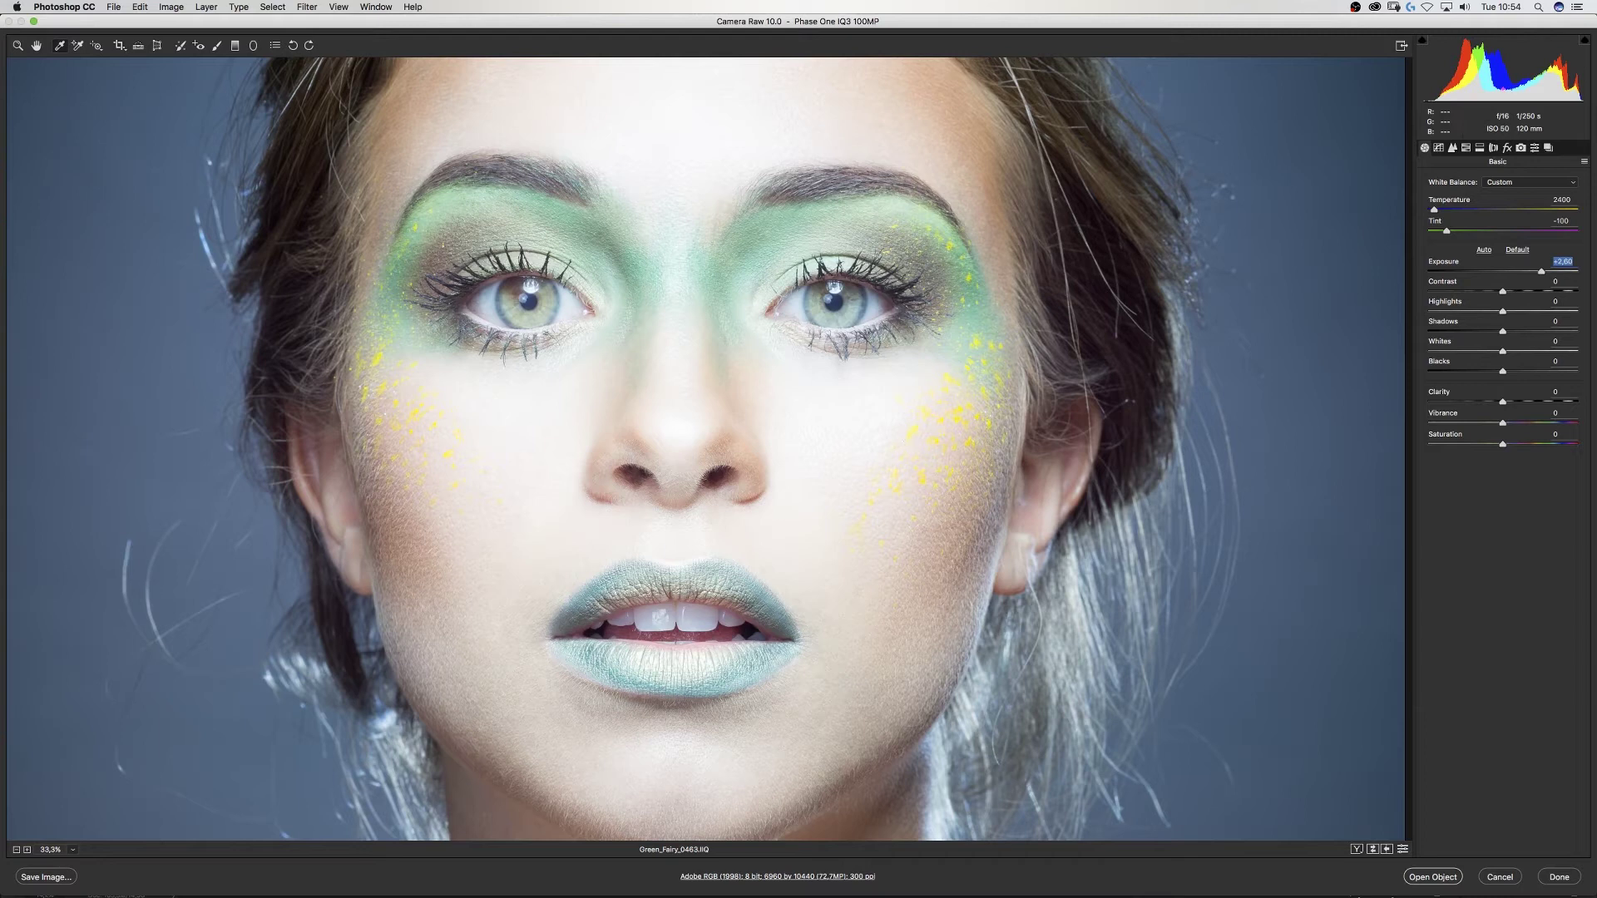
type("1")
key("Return")
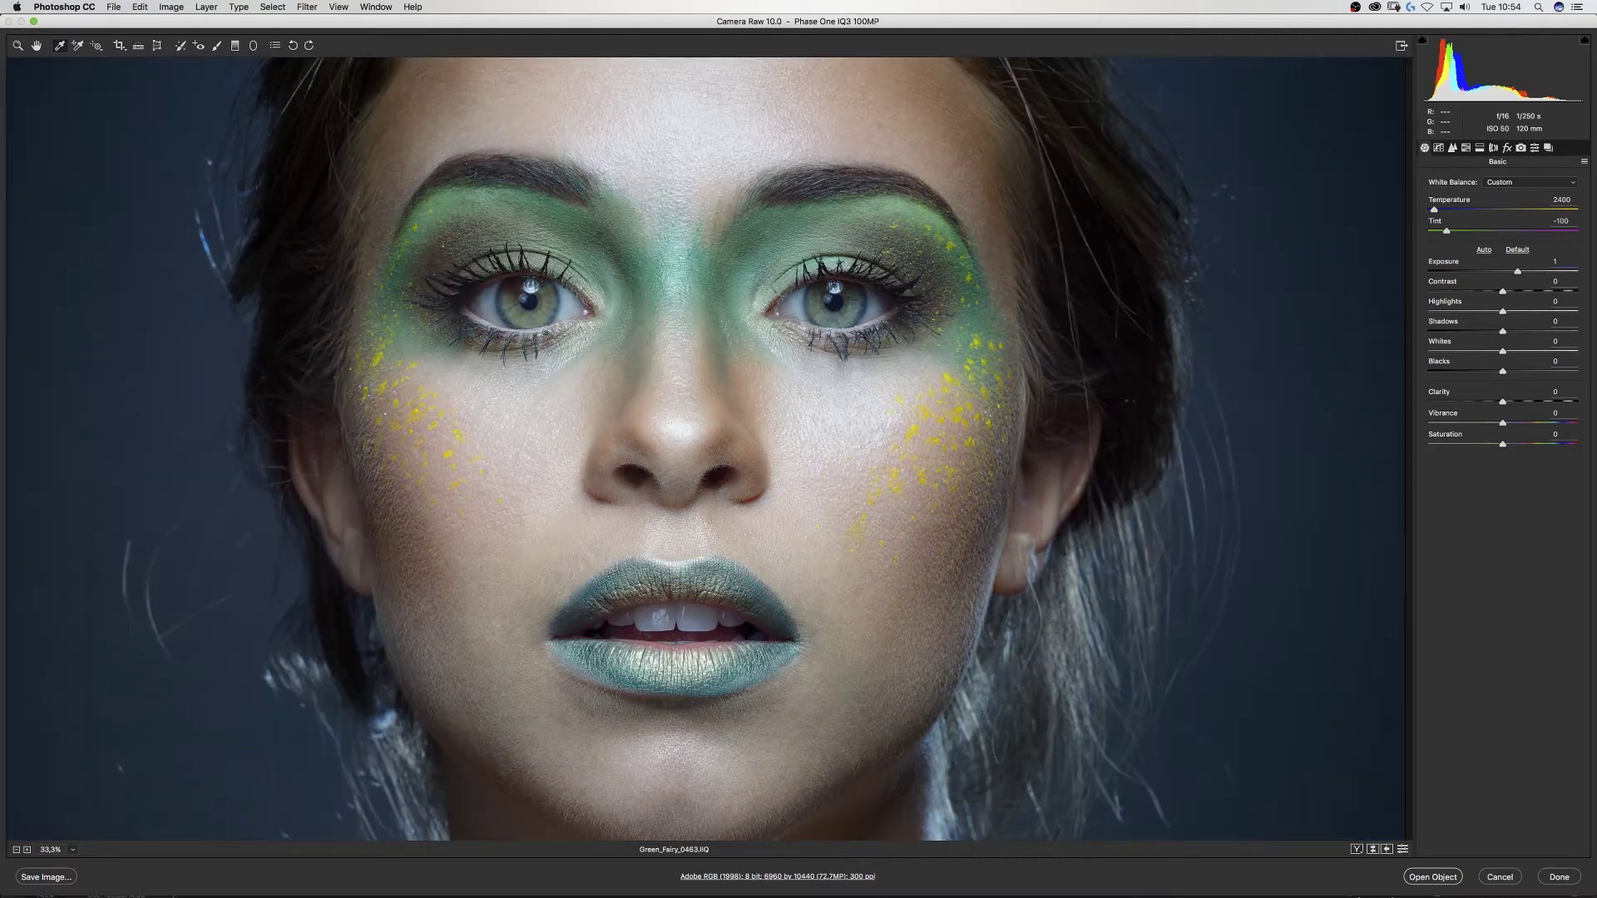
key("Return")
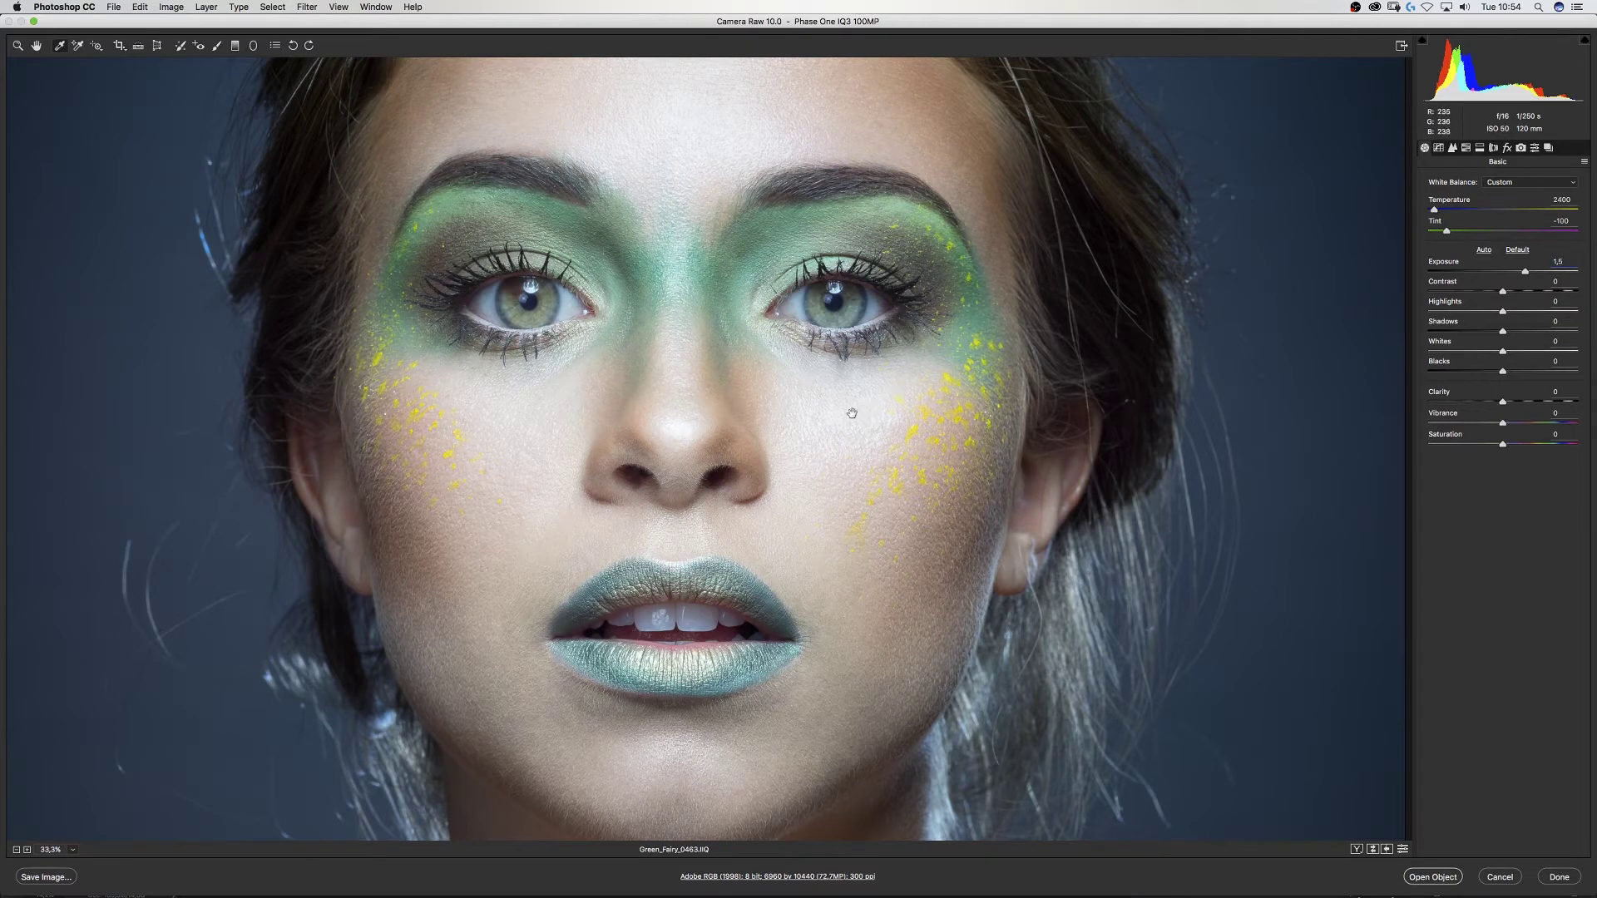
key("Return")
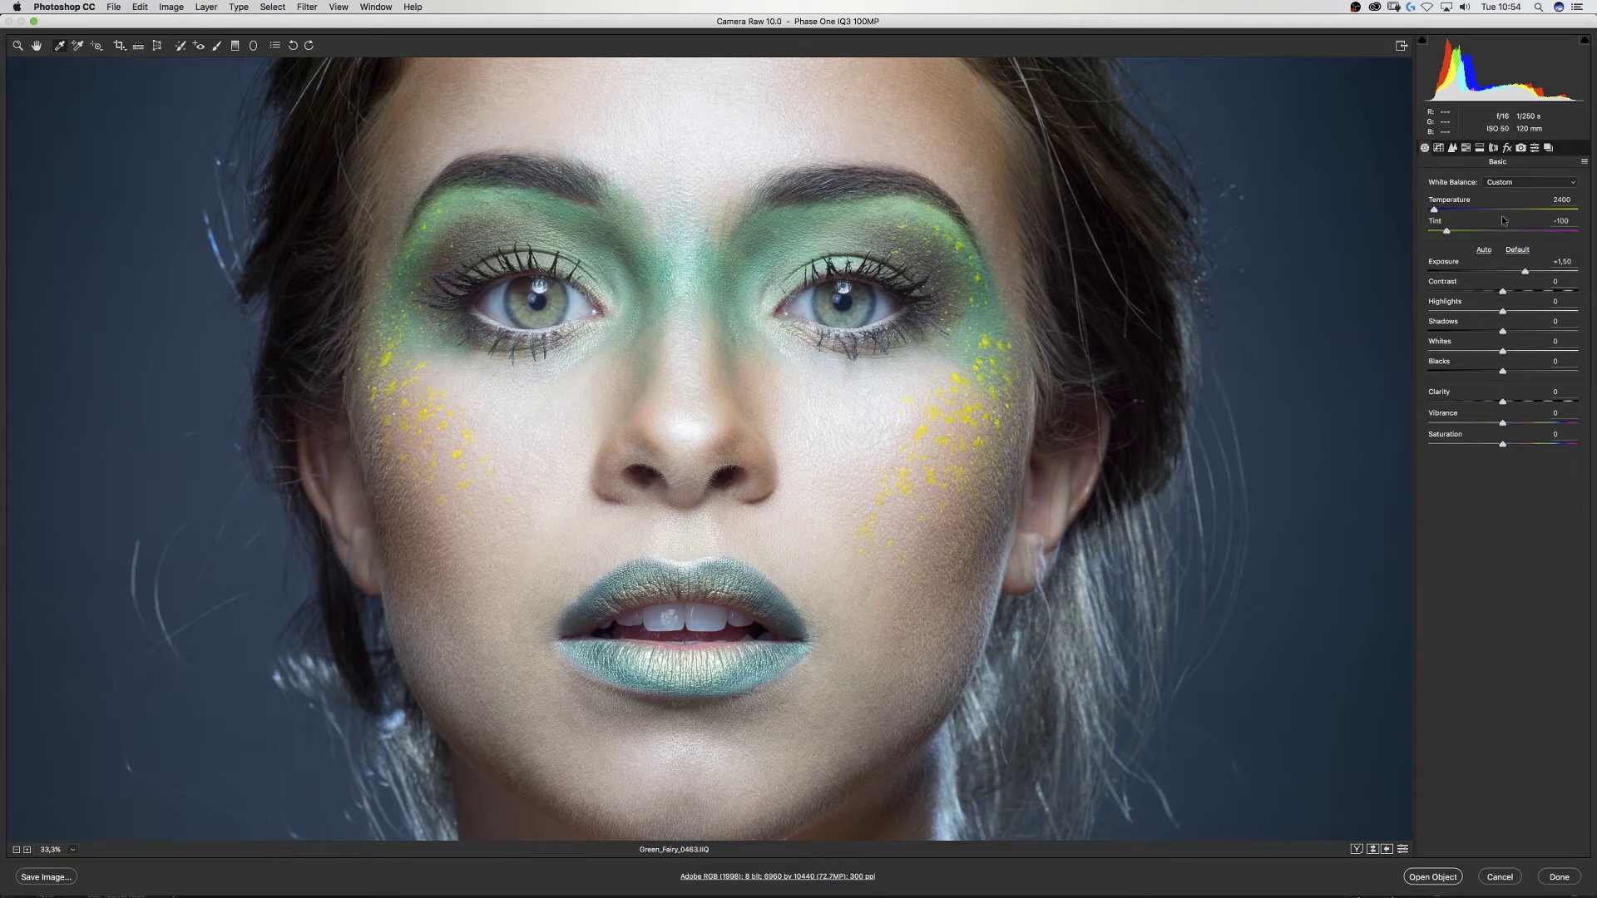
Step: Lower the Contrast to -25
left_click_drag(1502, 291, 1486, 291)
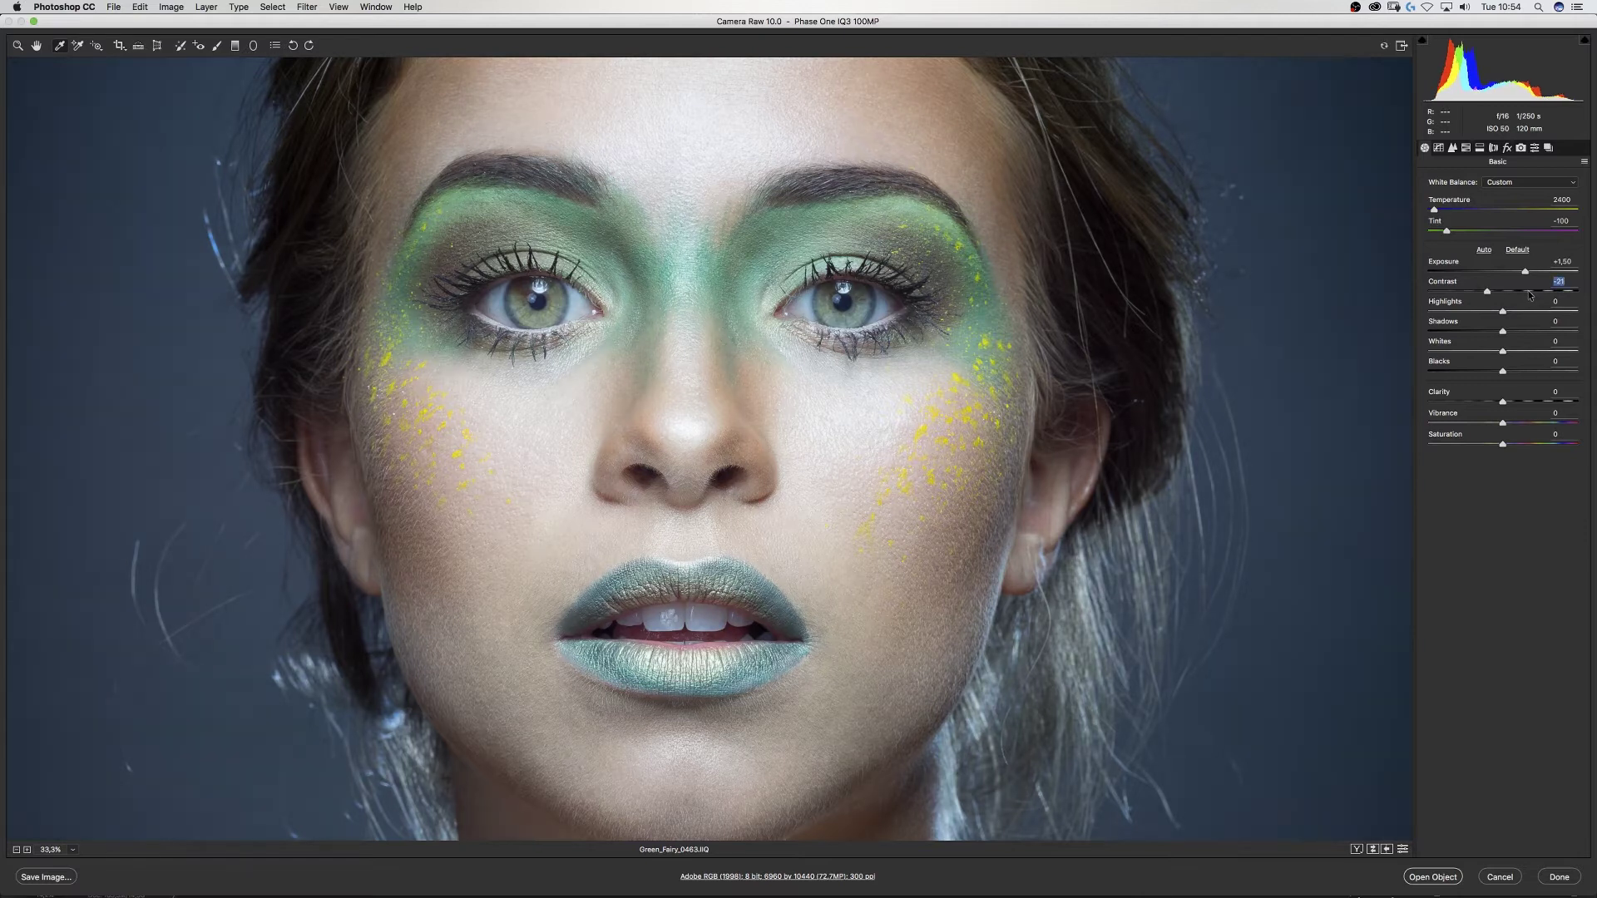
key("Down")
key("Down")
key("Down")
key("Down")
type("0")
type("-25")
key("Return")
Step: Raise Highlights and Shadows to +25 and push Clarity to +100
left_click_drag(1532, 311, 1551, 312)
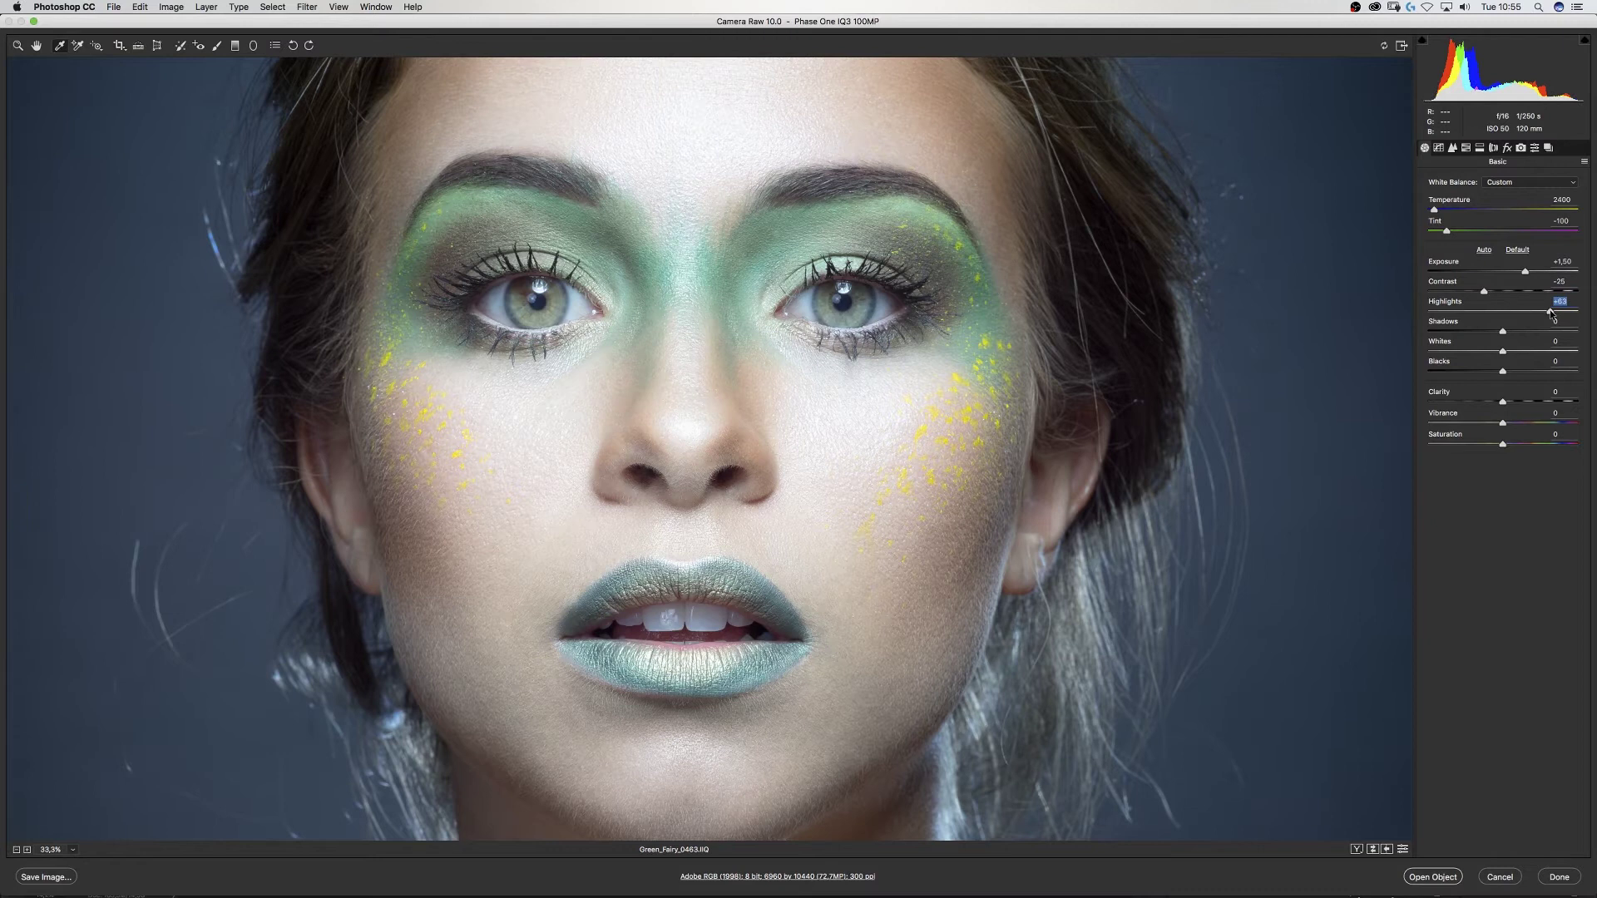
type("25")
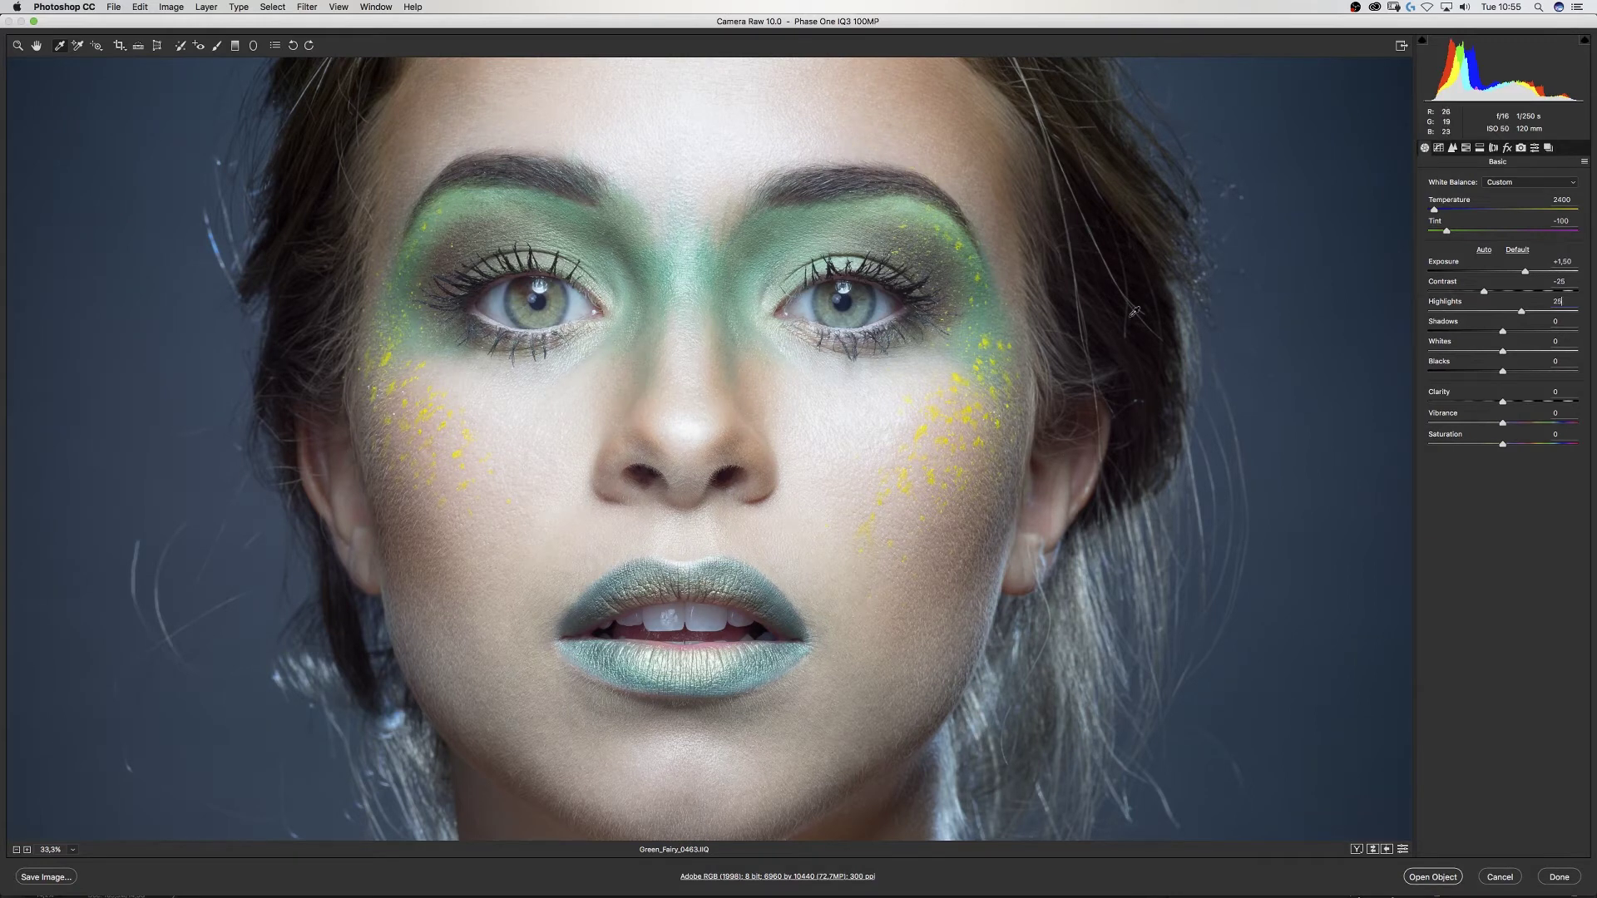
key("Tab")
type("2")
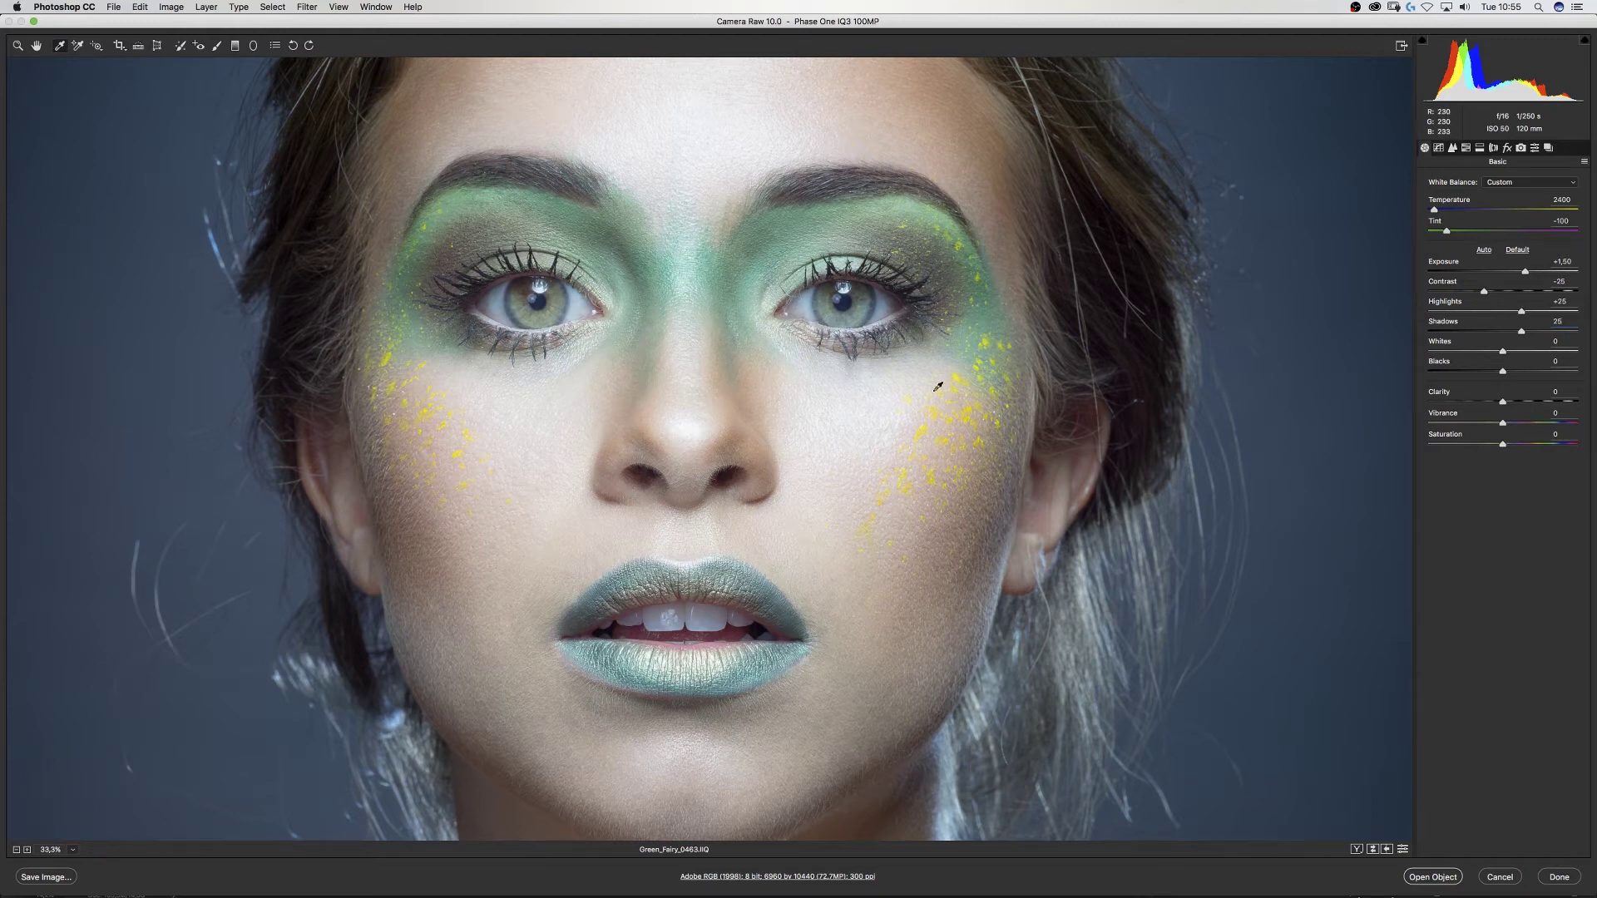
left_click_drag(1503, 401, 1575, 402)
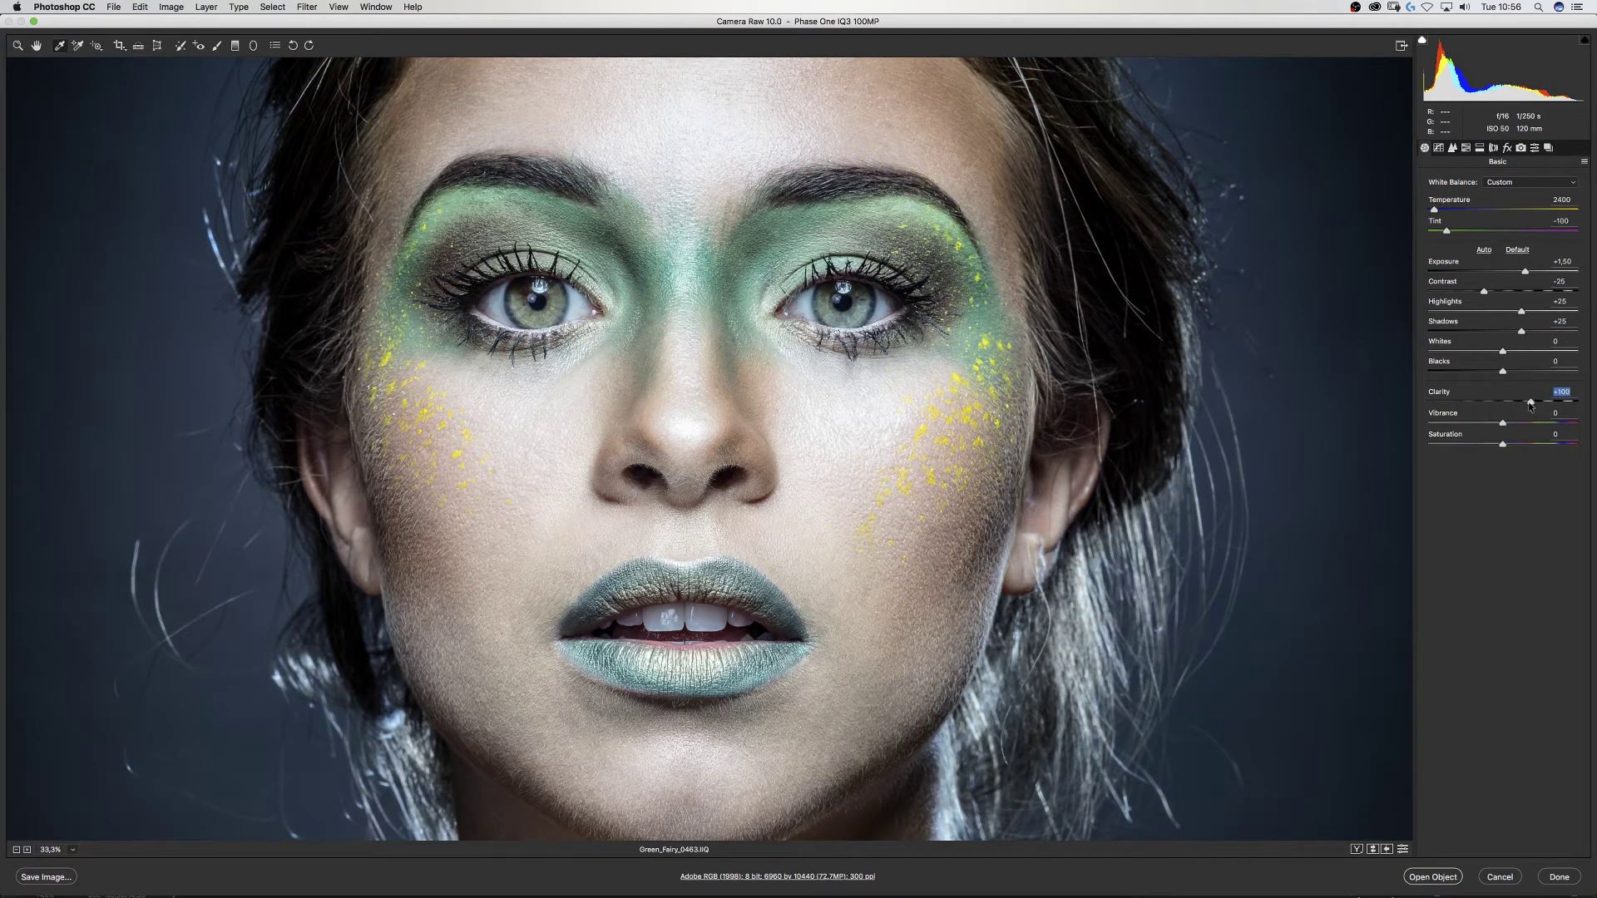
Step: Test Clarity down to -100, then reset Clarity to 0
left_click(1500, 404)
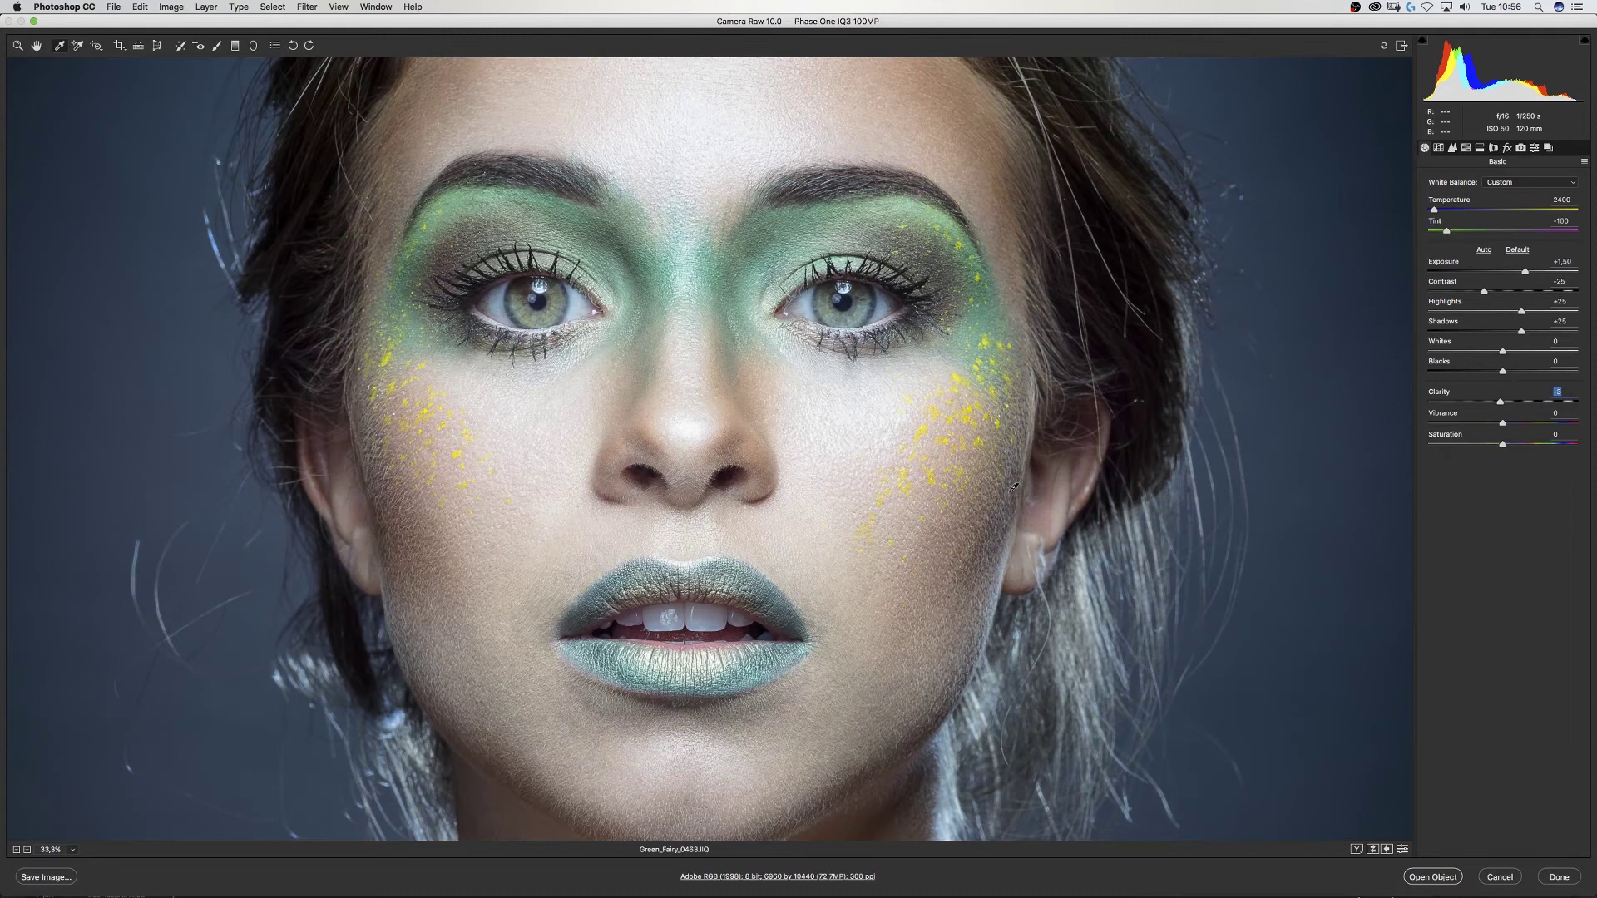
type("0")
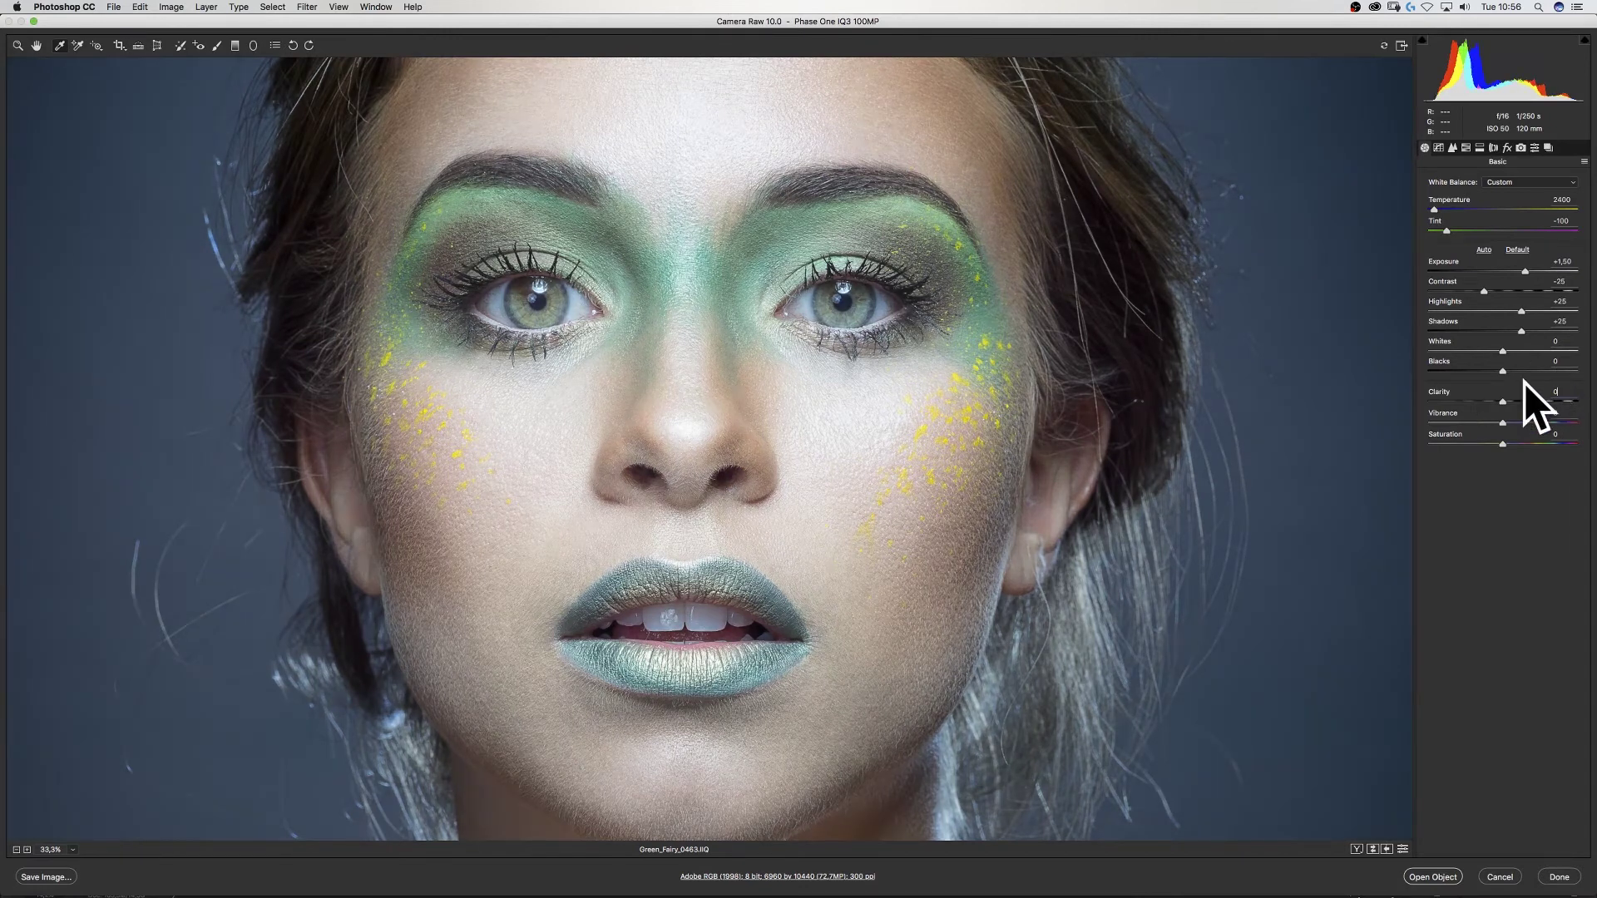
left_click(1457, 403)
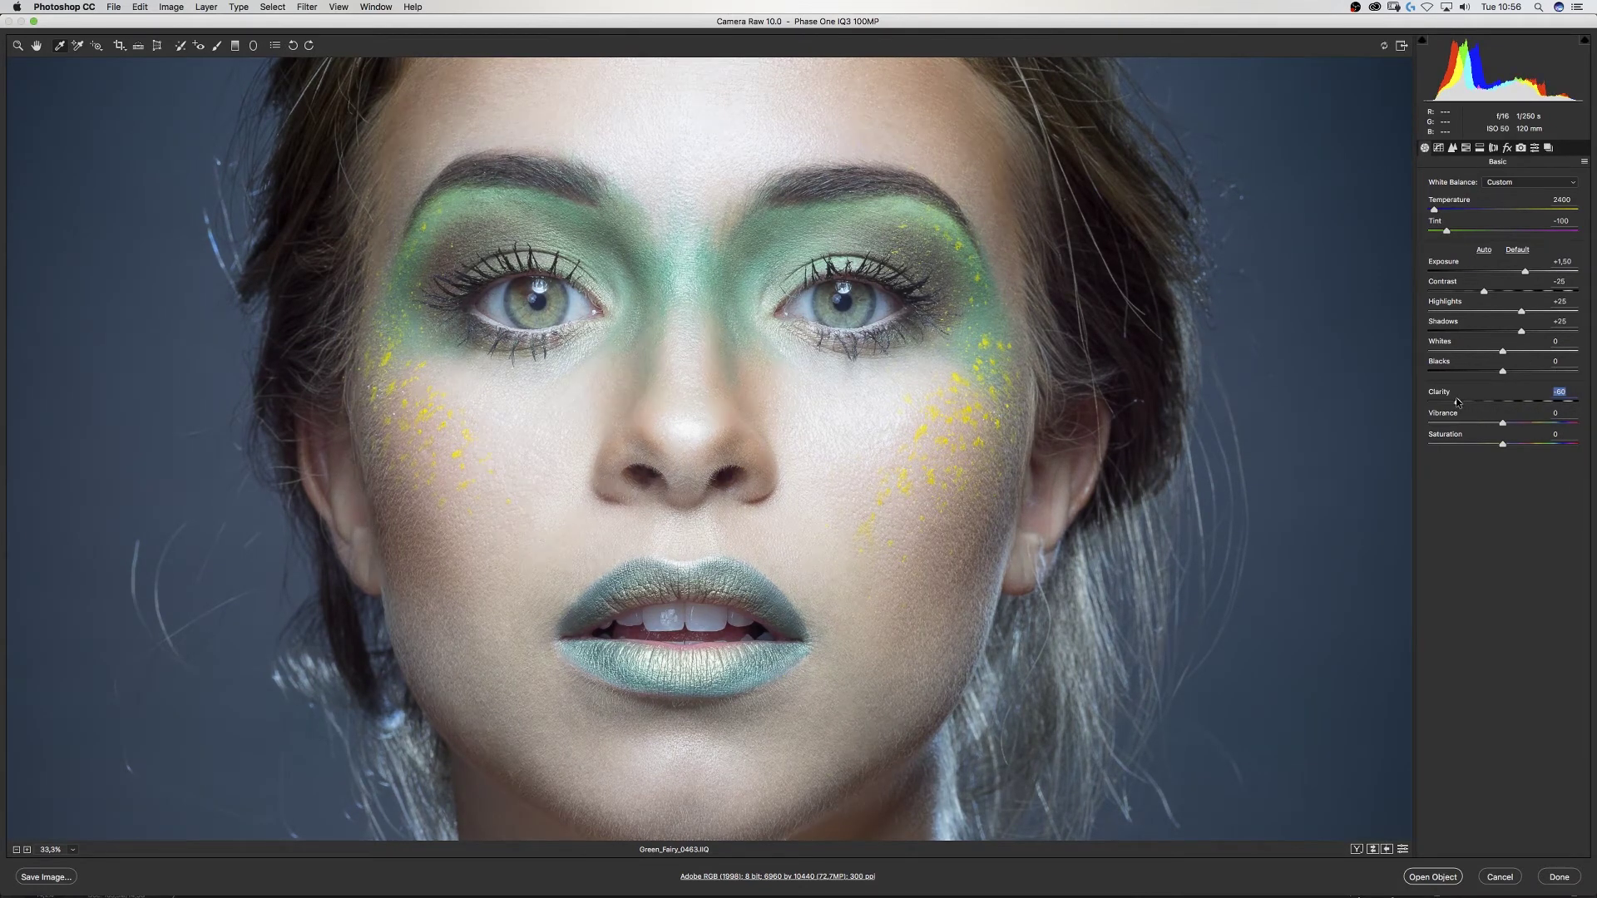
mouse_move(1457, 403)
left_mouse_down()
mouse_move(1403, 403)
mouse_move(1482, 406)
left_mouse_up()
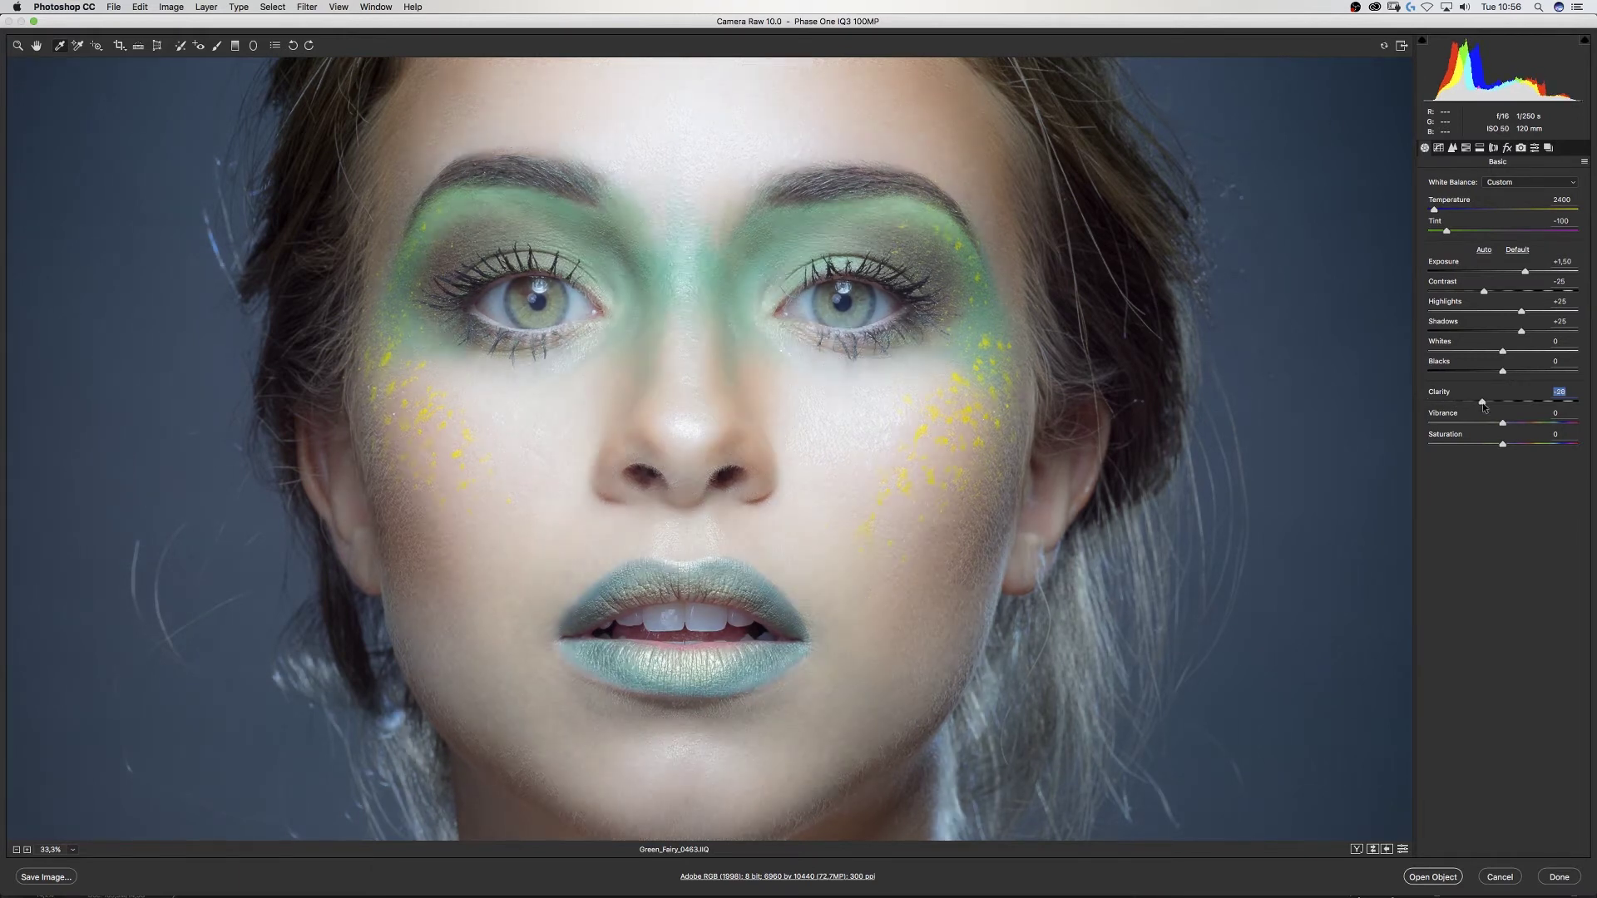
double_click(1483, 403)
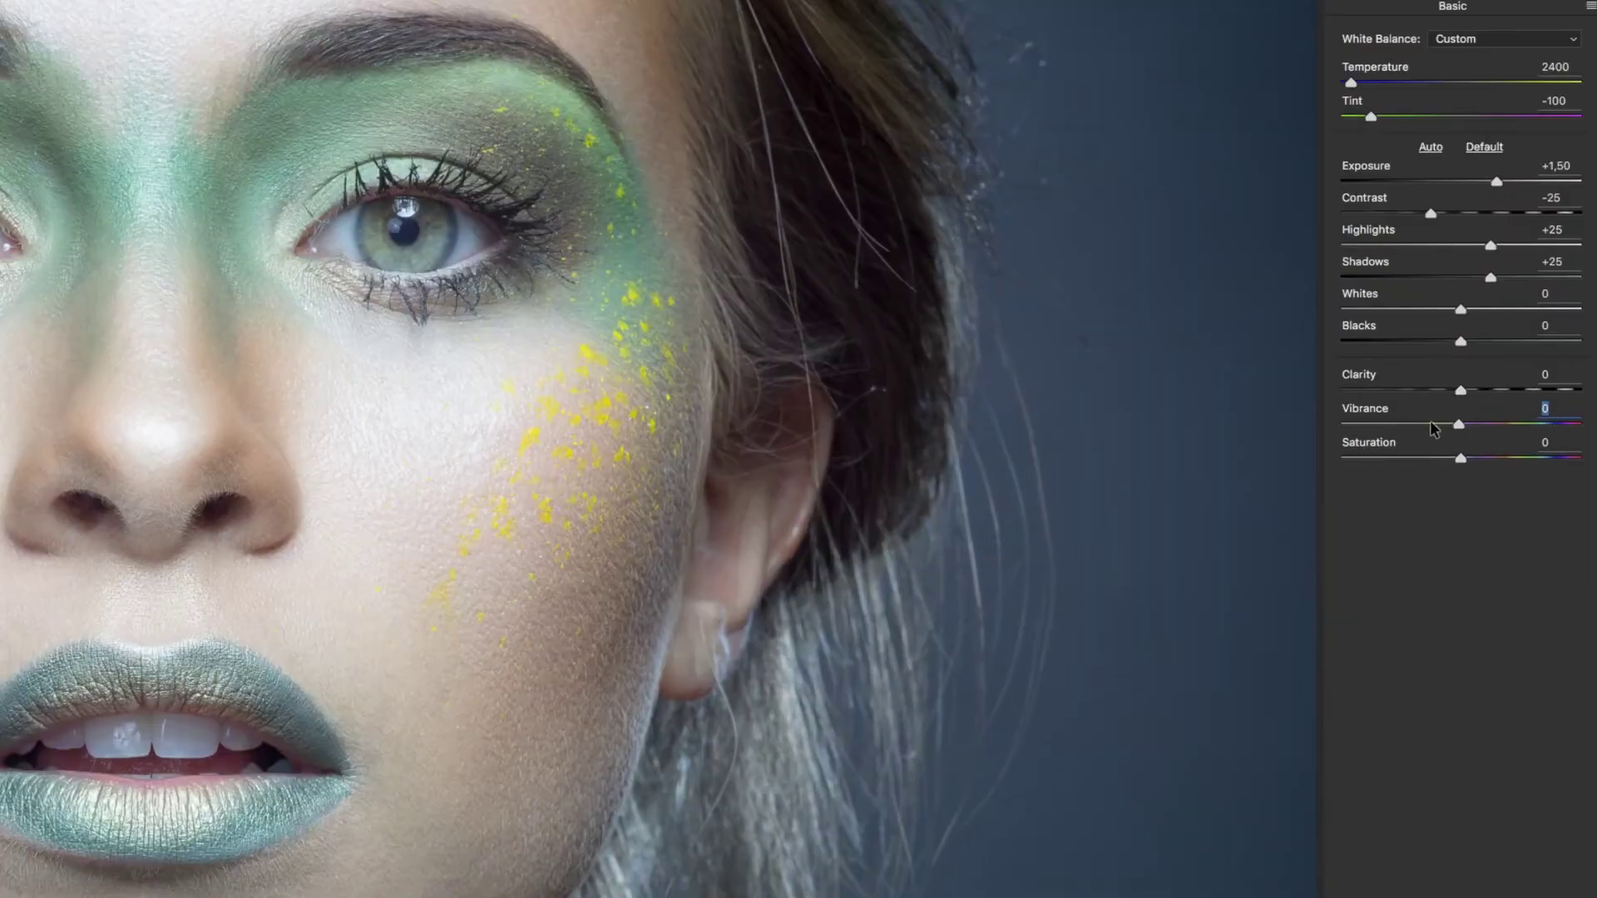
Step: Preview Vibrance and Saturation at -100, then return Saturation to 0 and set Vibrance to -25
left_click_drag(1434, 429, 1184, 399)
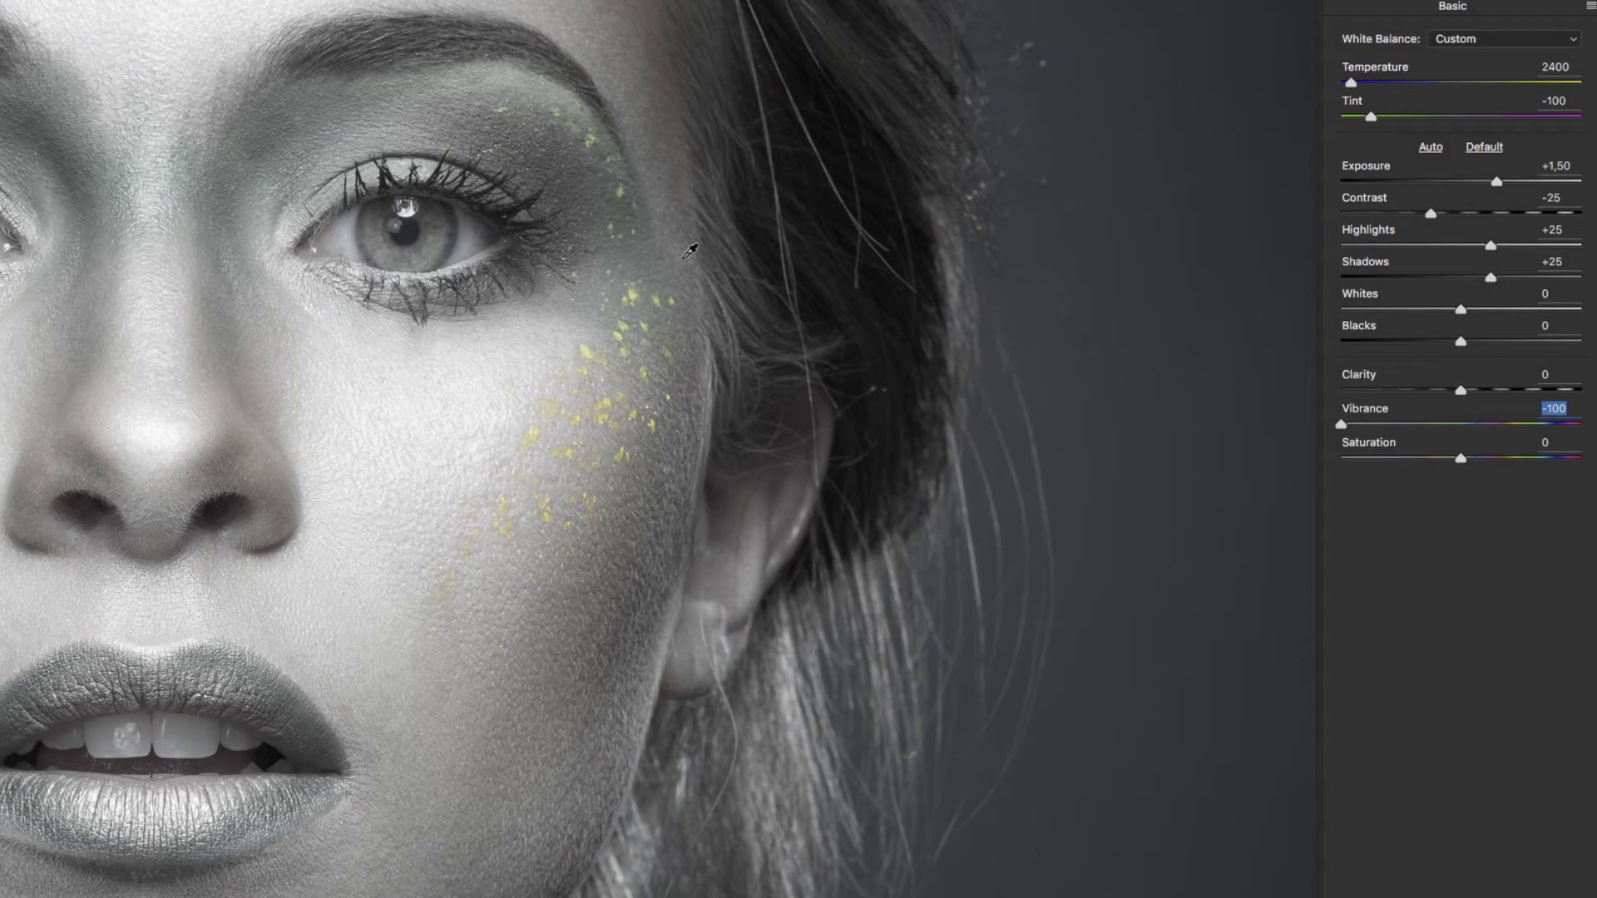
key("BackSpace")
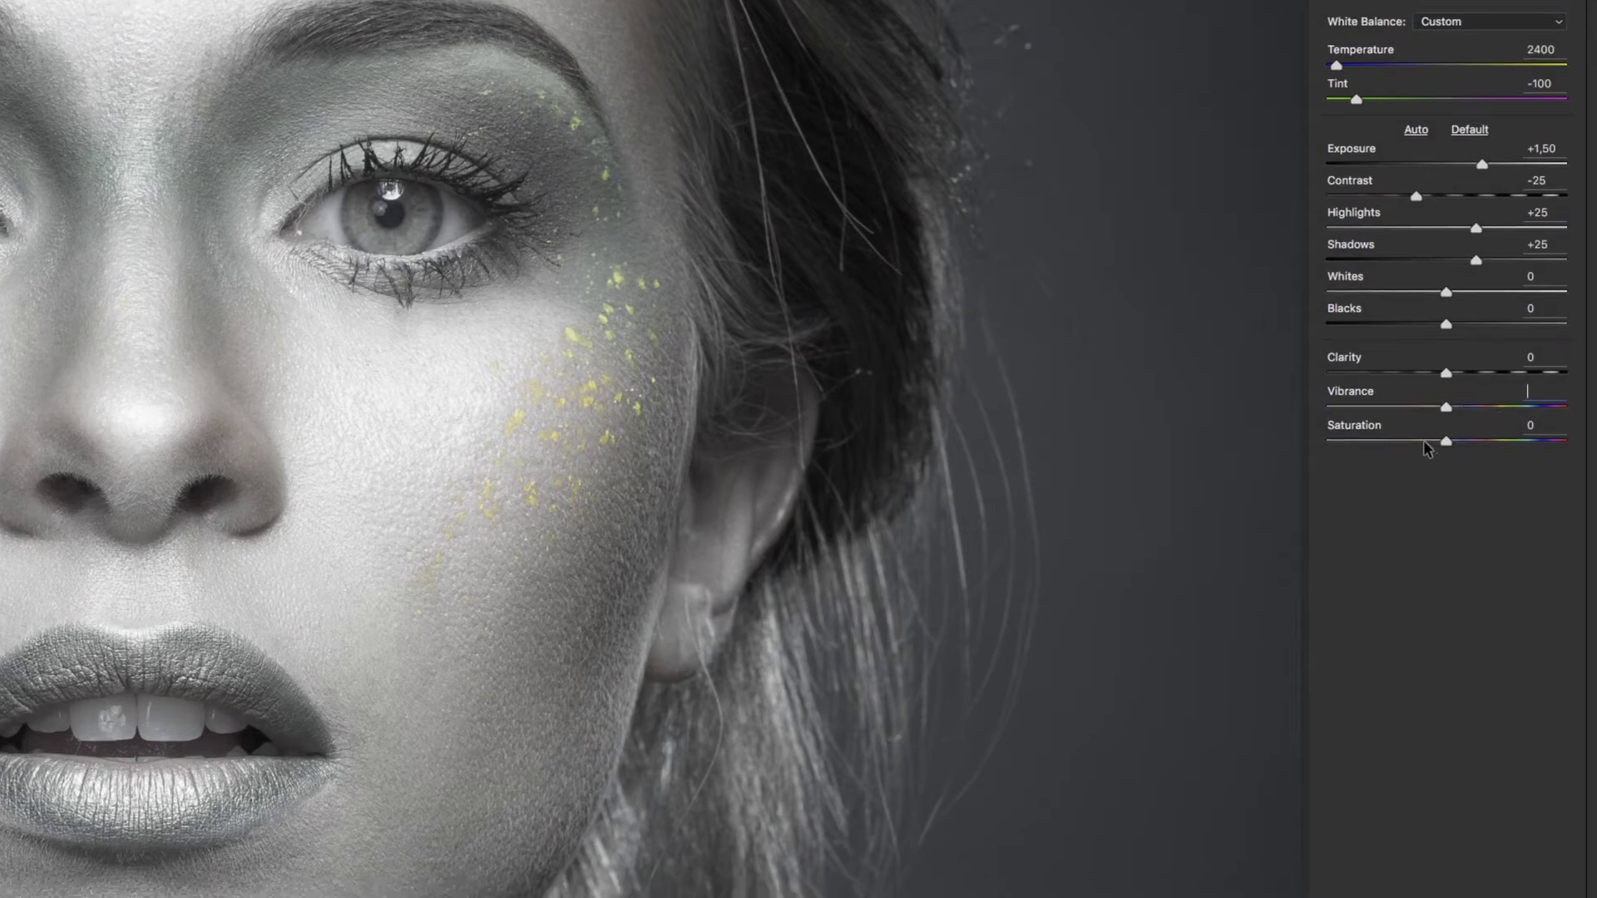
key("Tab")
type("-100")
key("Return")
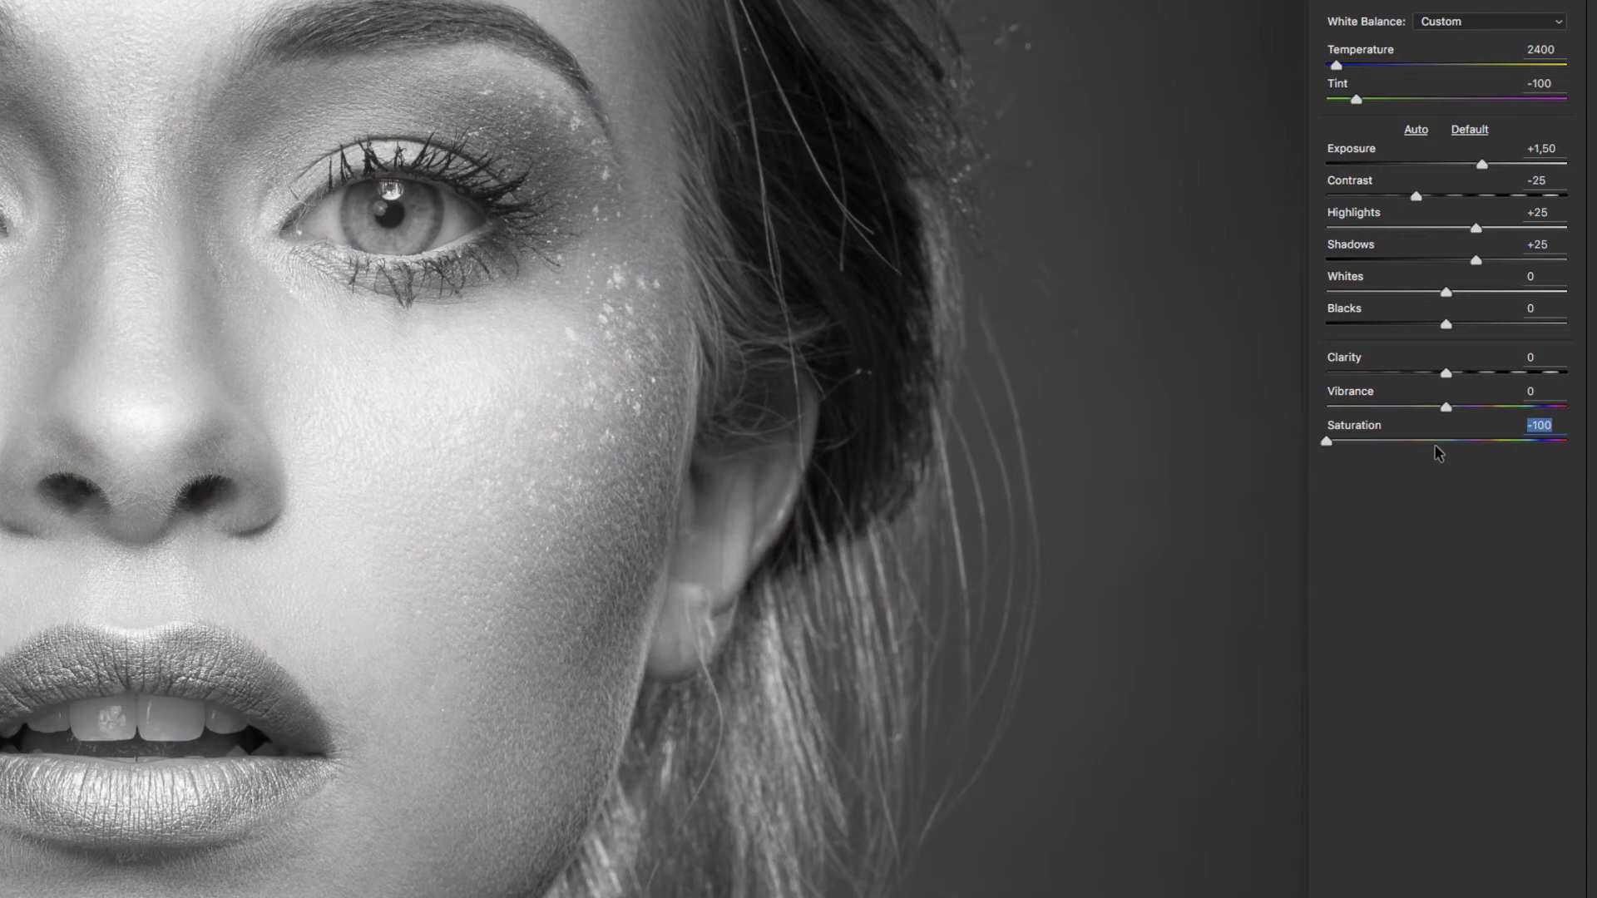
type("0")
left_click_drag(1427, 409, 1421, 409)
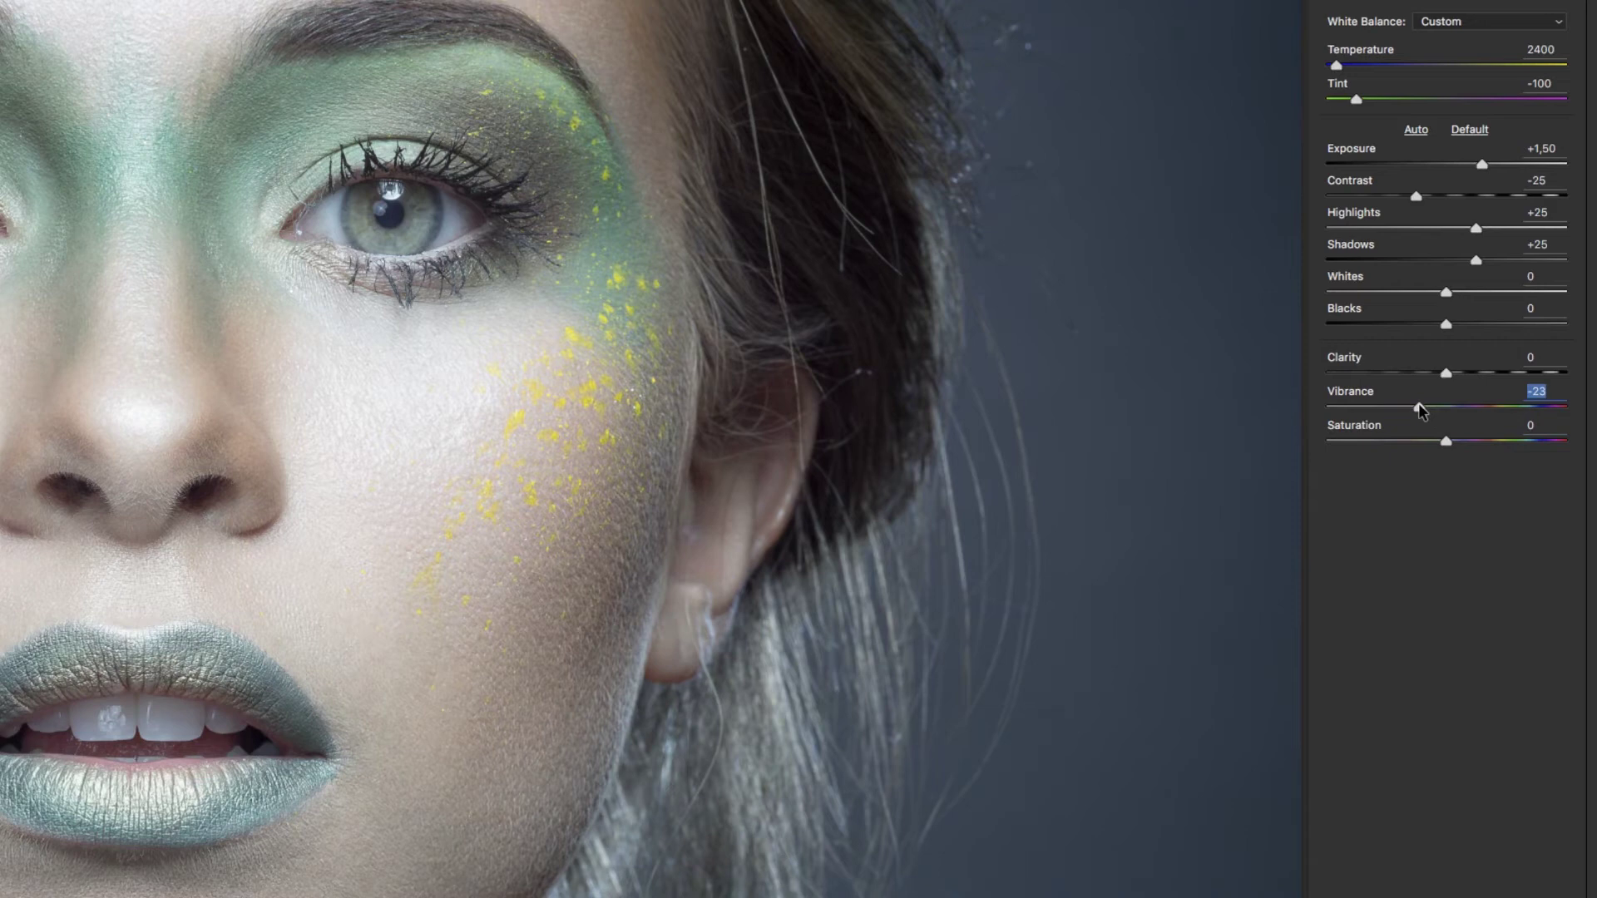
type("-25")
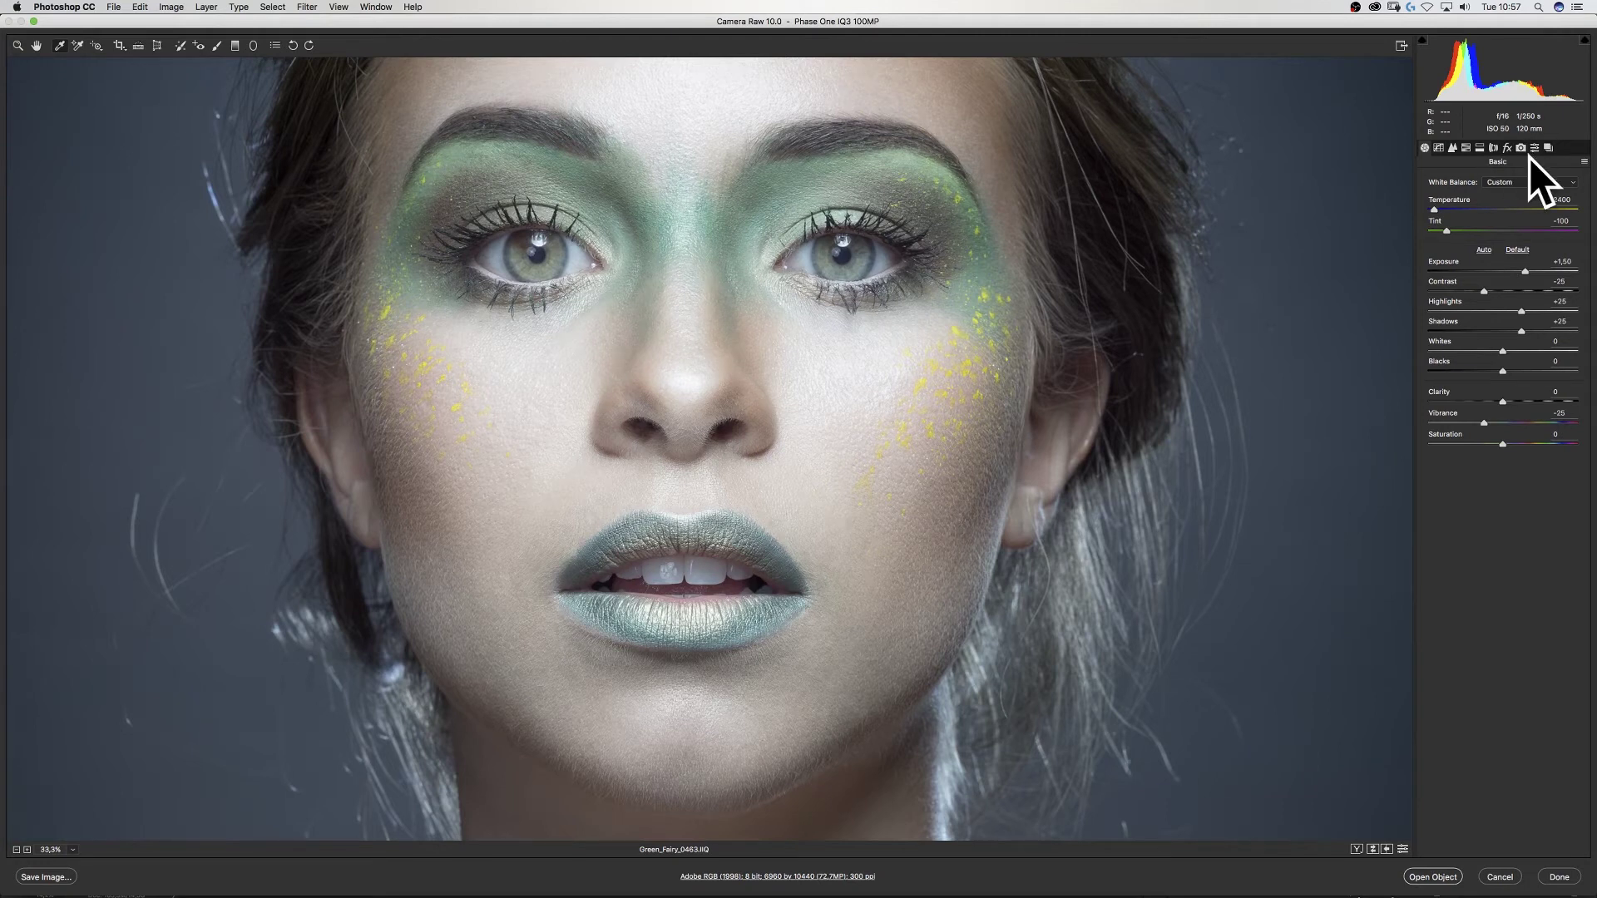
Step: Try the Tone Curve Highlights slider, reset it to 0, and move to the Detail settings
left_click(1436, 148)
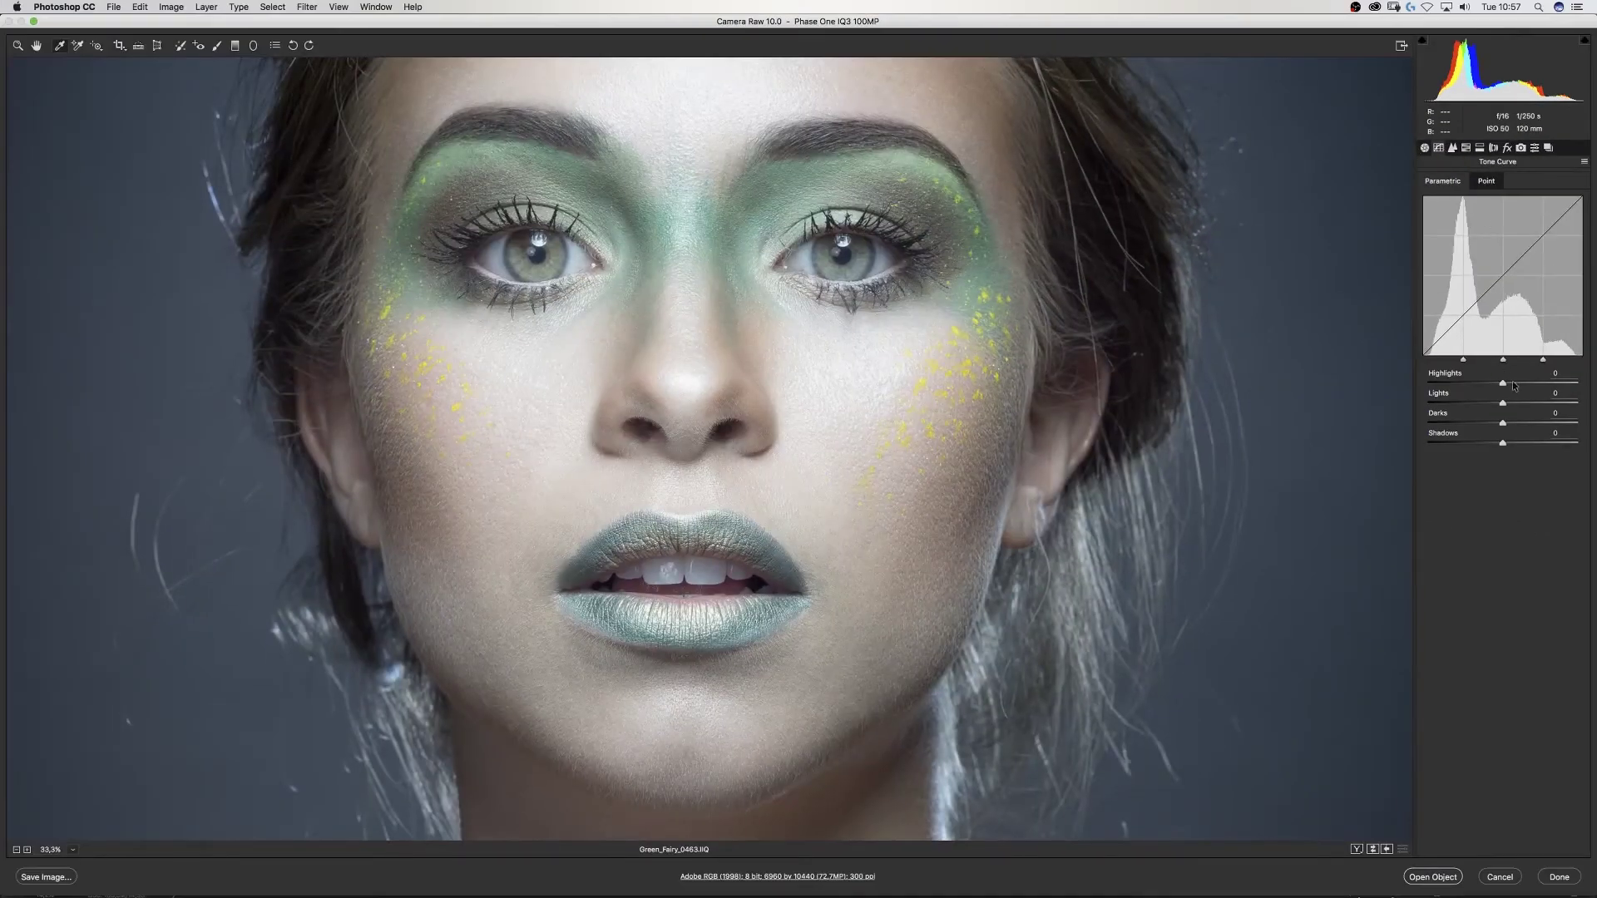
left_click_drag(1513, 385, 1545, 383)
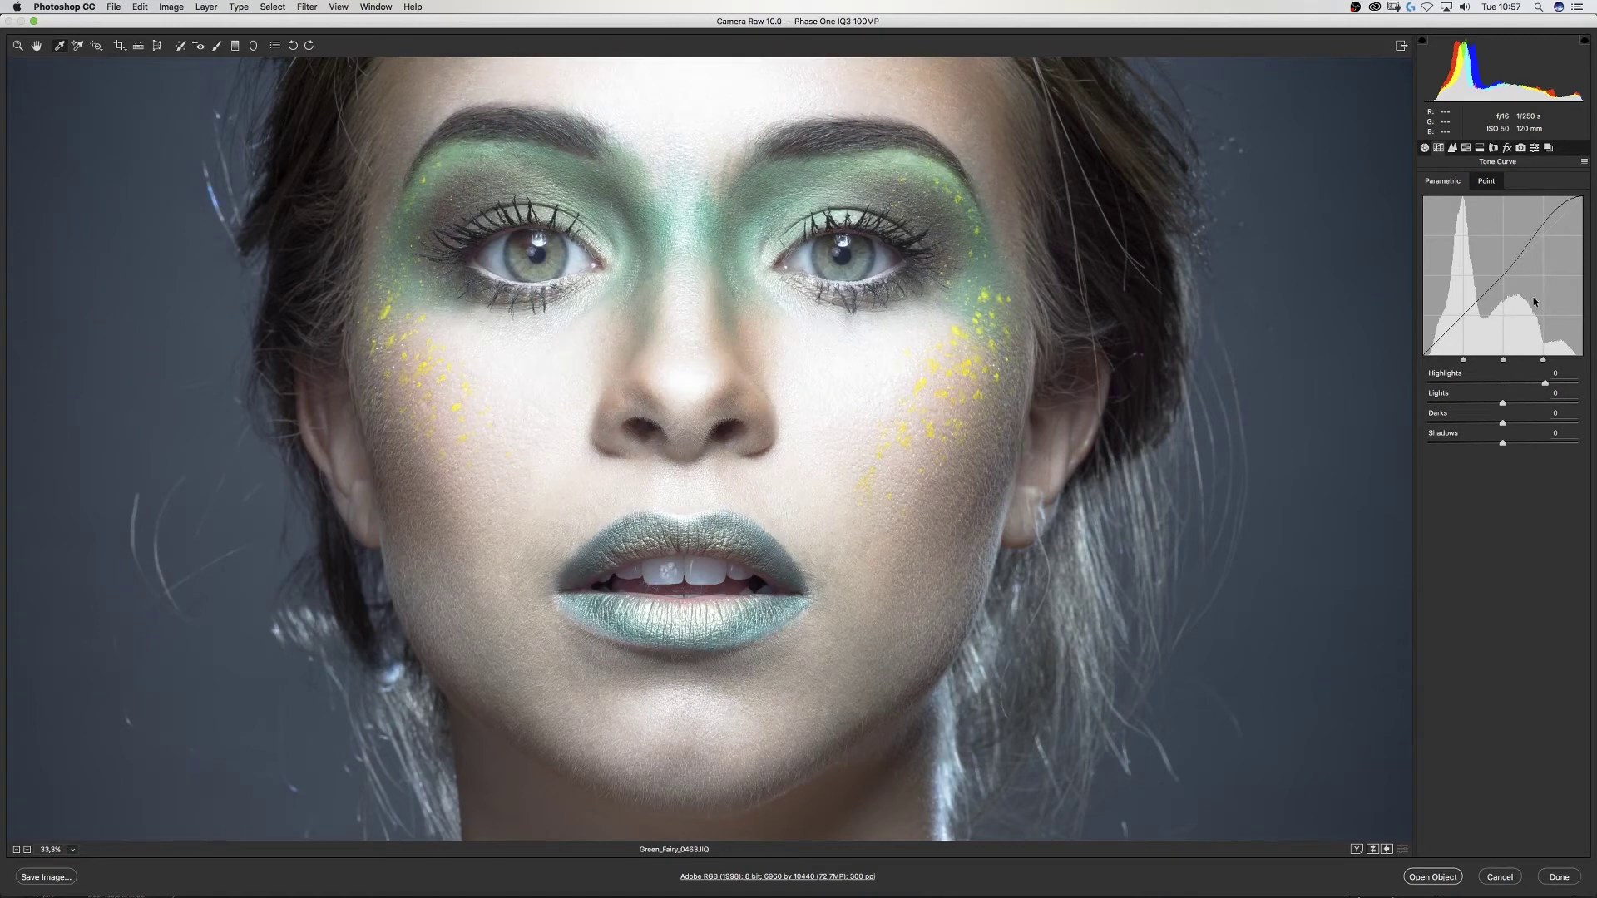
left_click_drag(1553, 389, 1513, 392)
type("0")
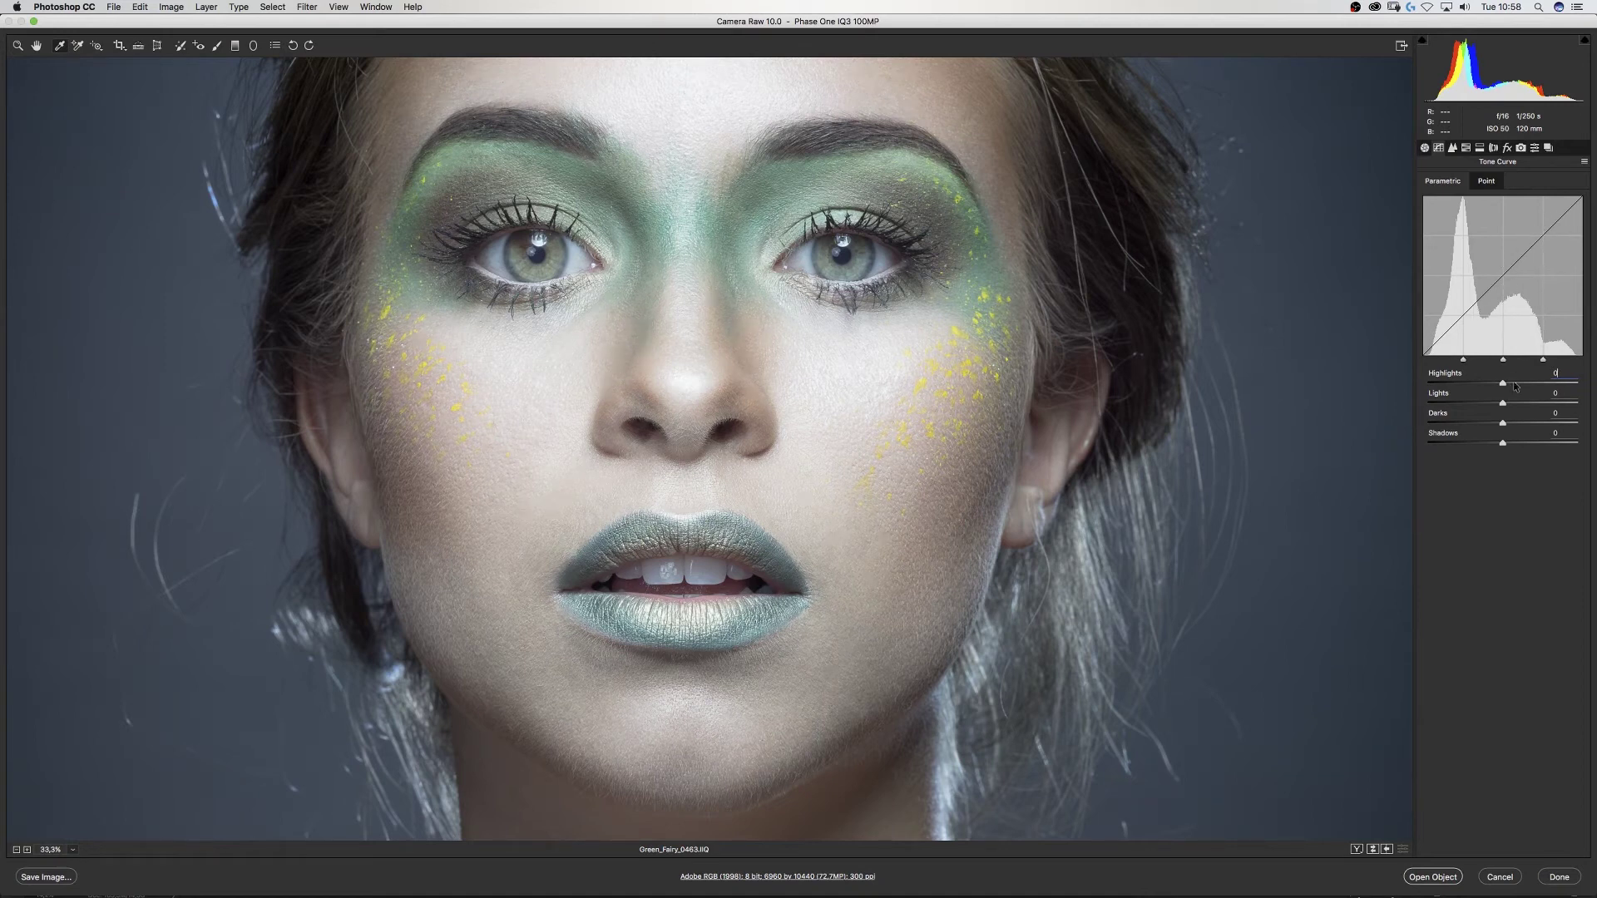
left_click(1577, 384)
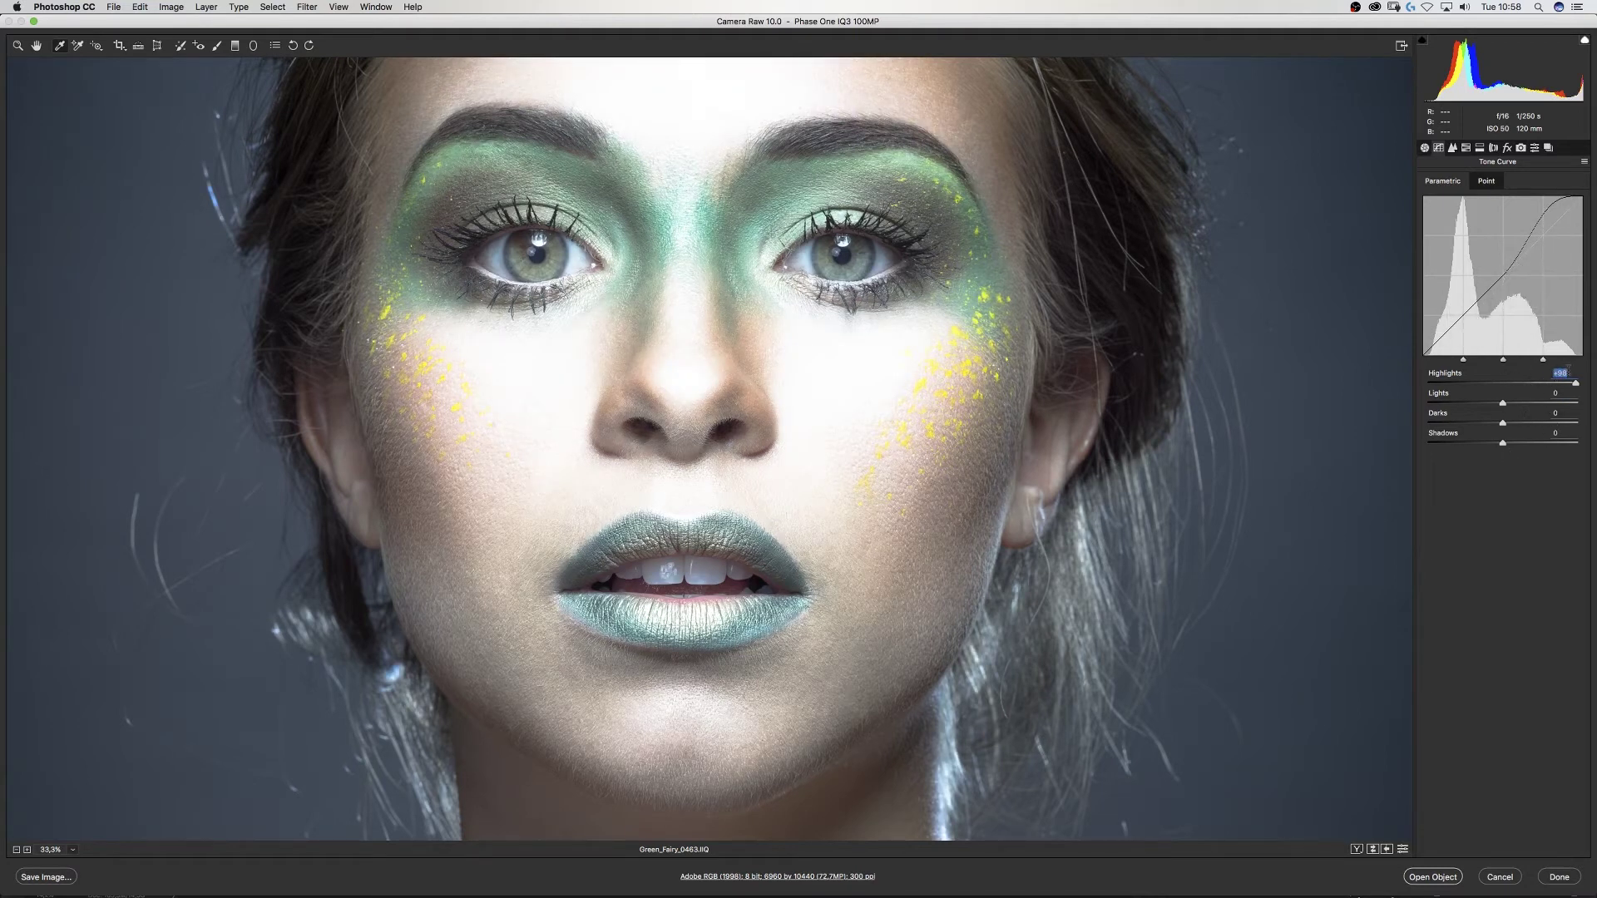
type("0")
key("Return")
left_click(1452, 149)
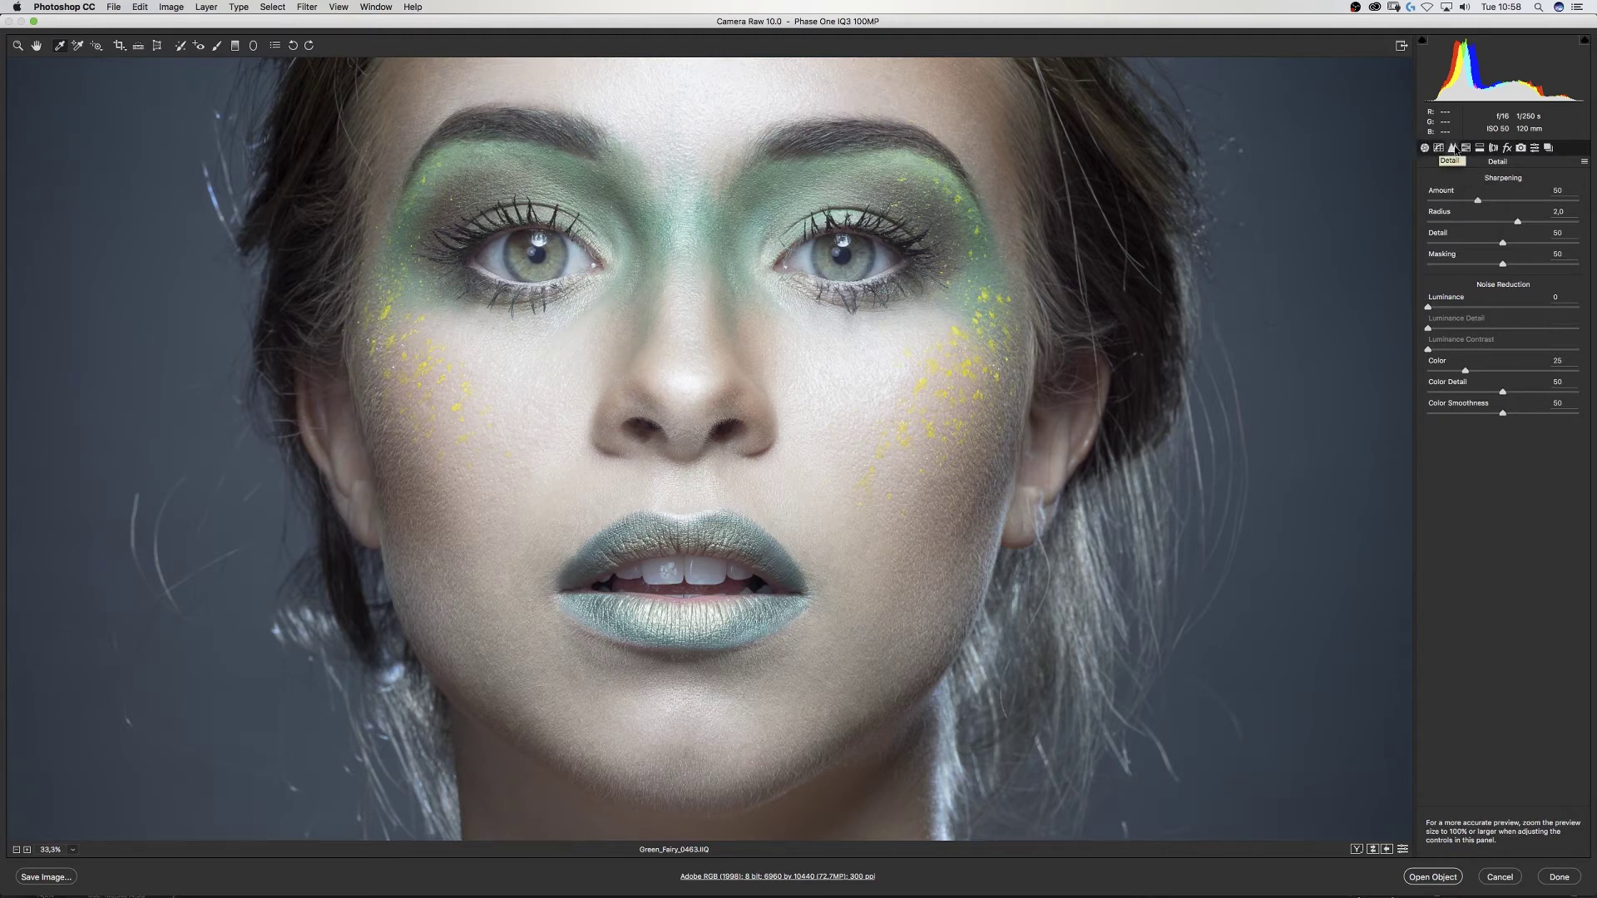
Step: View the eyes at 100% and set Sharpening Amount to 75 after trying 100
key("super+alt+0")
left_click_drag(835, 116, 898, 446)
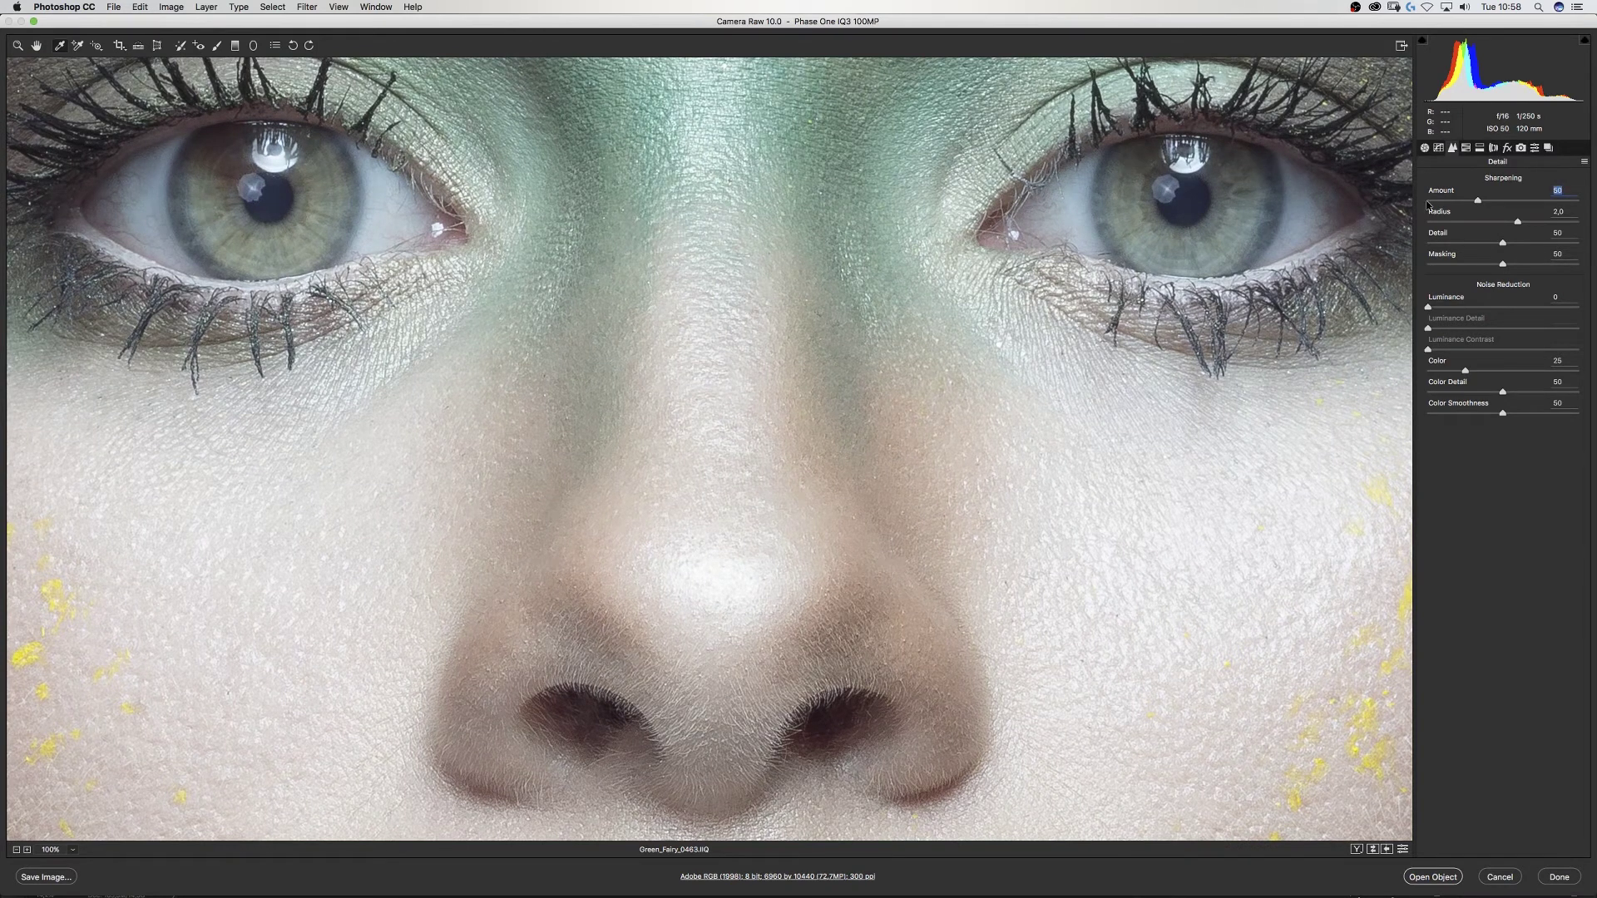
type("100")
key("Return")
type("75")
key("Tab")
key("Tab")
key("Tab")
key("Tab")
Step: Set Noise Reduction Luminance to 20 and Luminance Detail to 10
left_click(1578, 307)
key("Tab")
type("0")
left_click(1563, 317)
type("25")
key("shift+Tab")
type("50")
key("Return")
type("25")
key("Tab")
type("10")
key("shift+Tab")
type("20")
key("Tab")
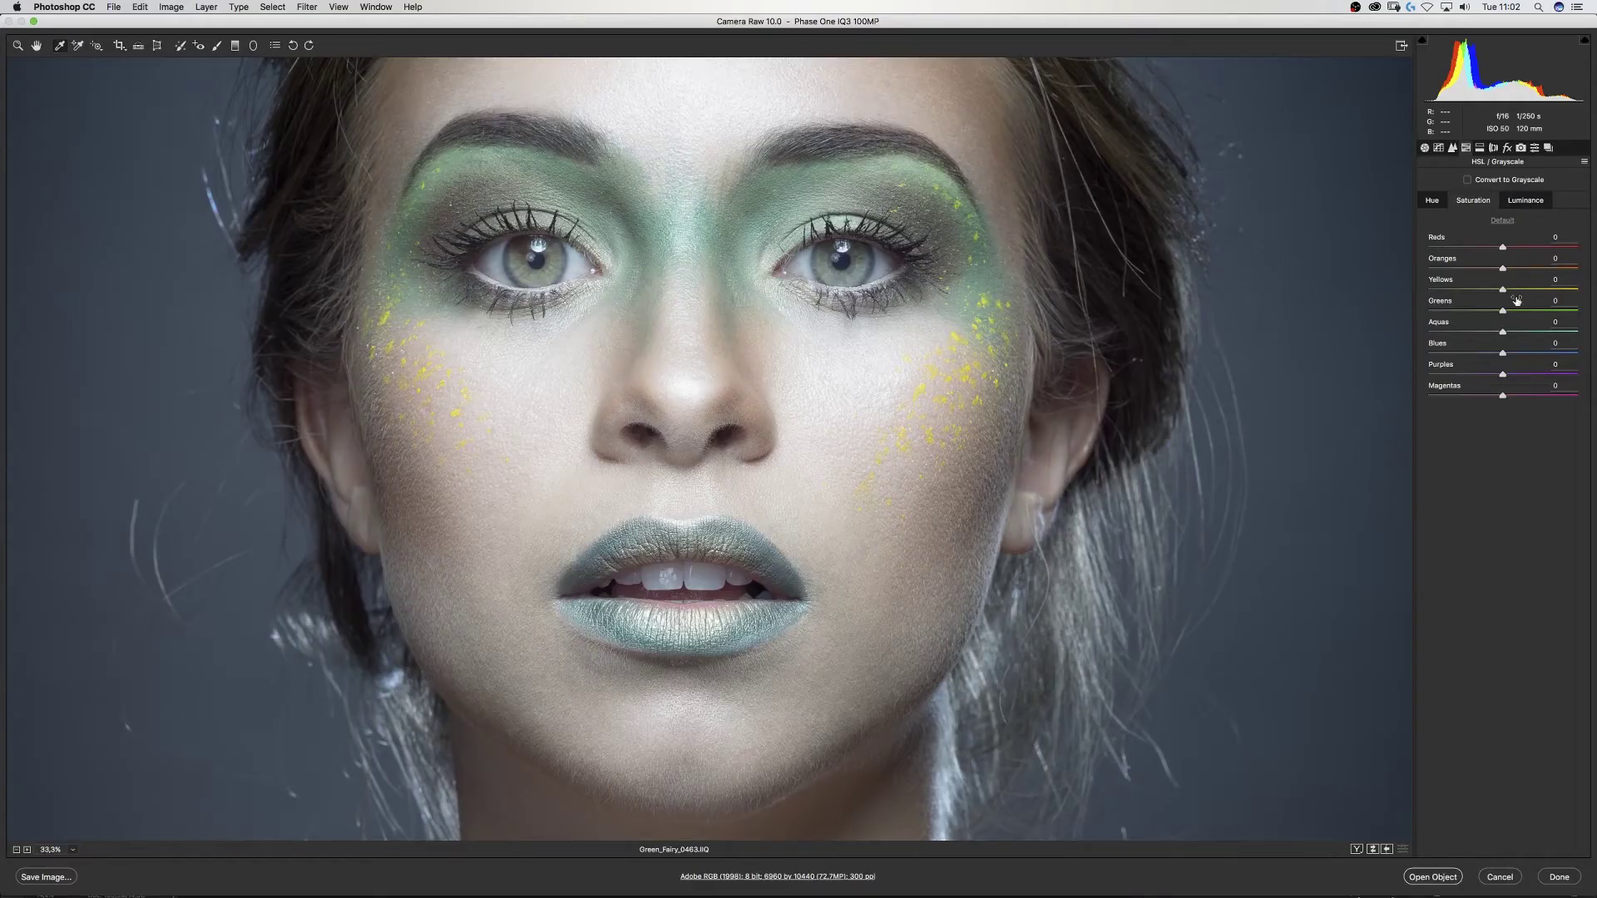
left_click_drag(1502, 311, 1593, 310)
left_click_drag(1446, 312, 1262, 308)
left_click(1504, 221)
left_click_drag(1539, 249, 1590, 250)
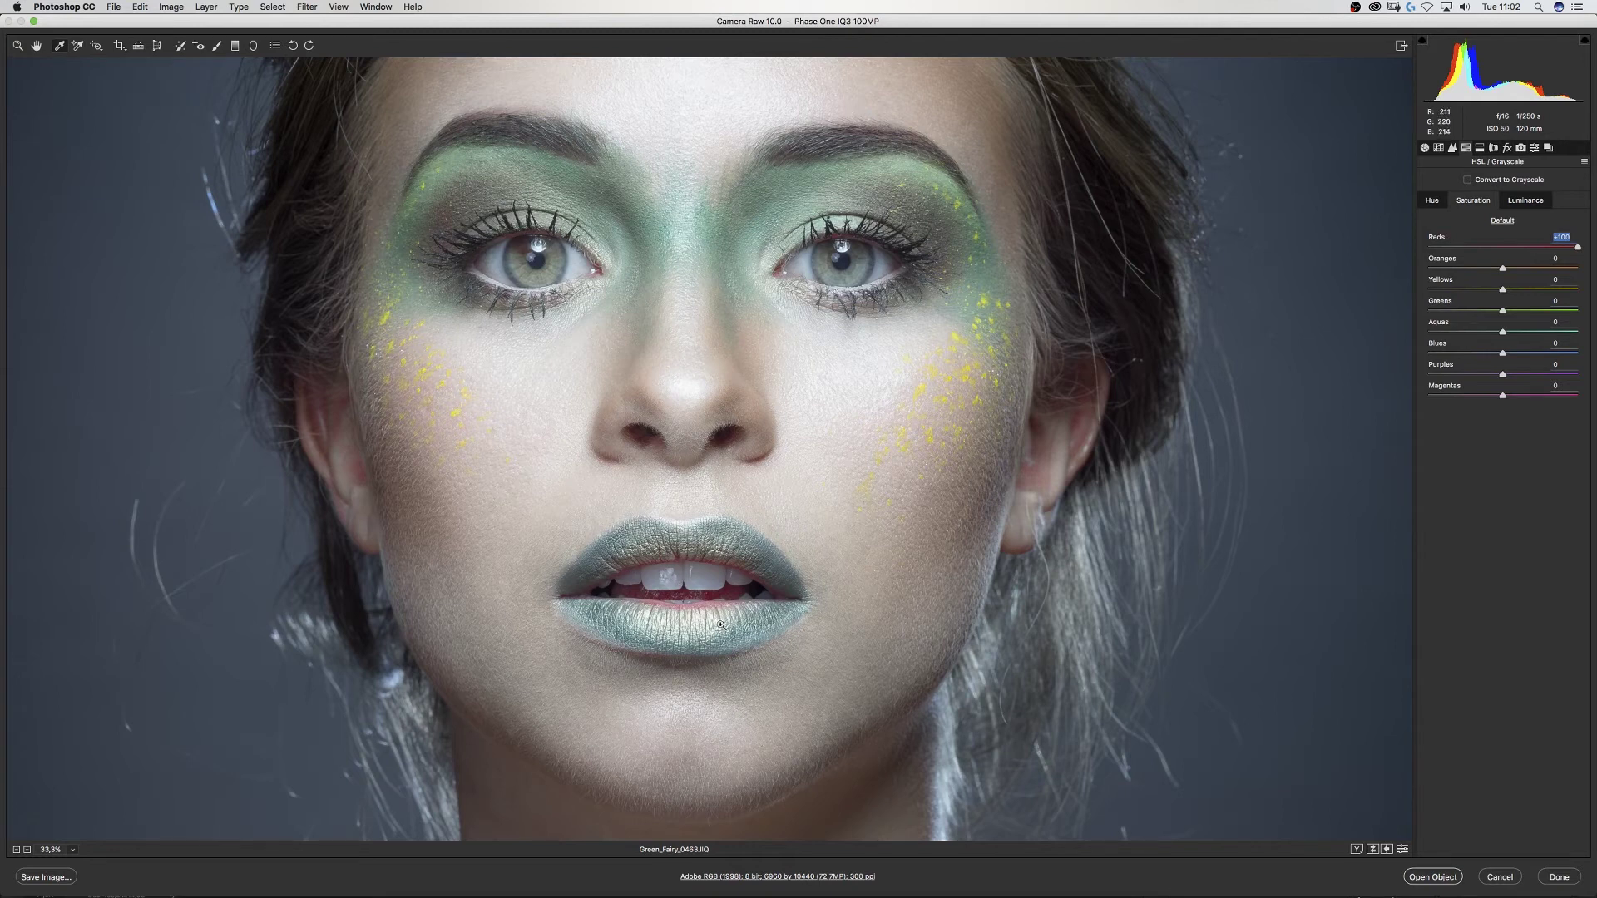
left_click(1503, 220)
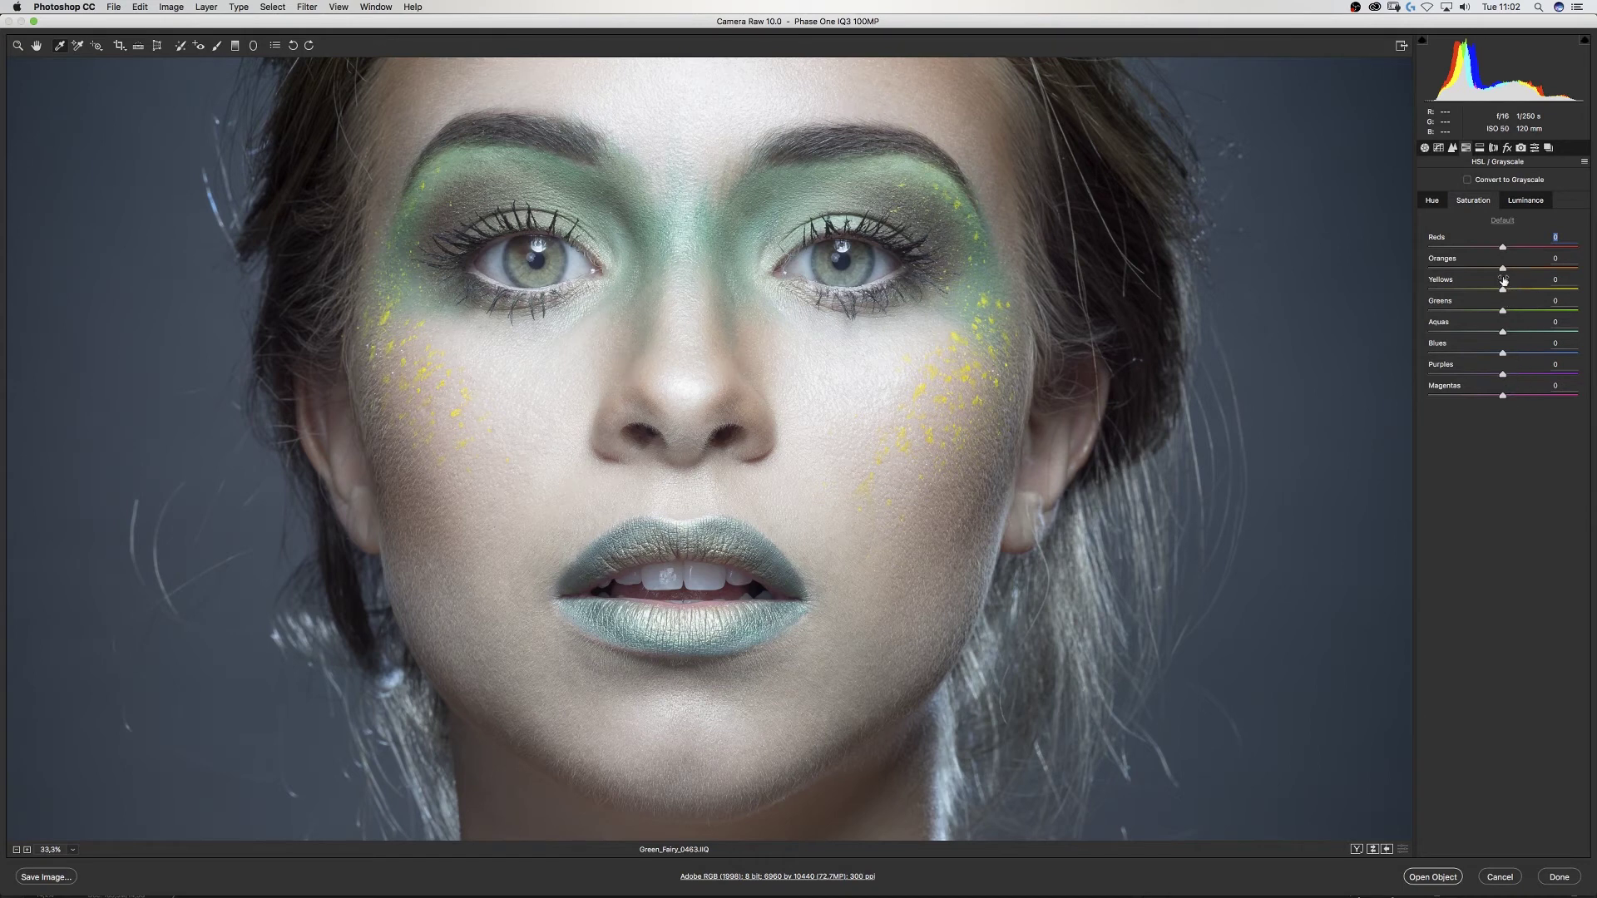
left_click_drag(1502, 268, 1578, 268)
double_click(1578, 268)
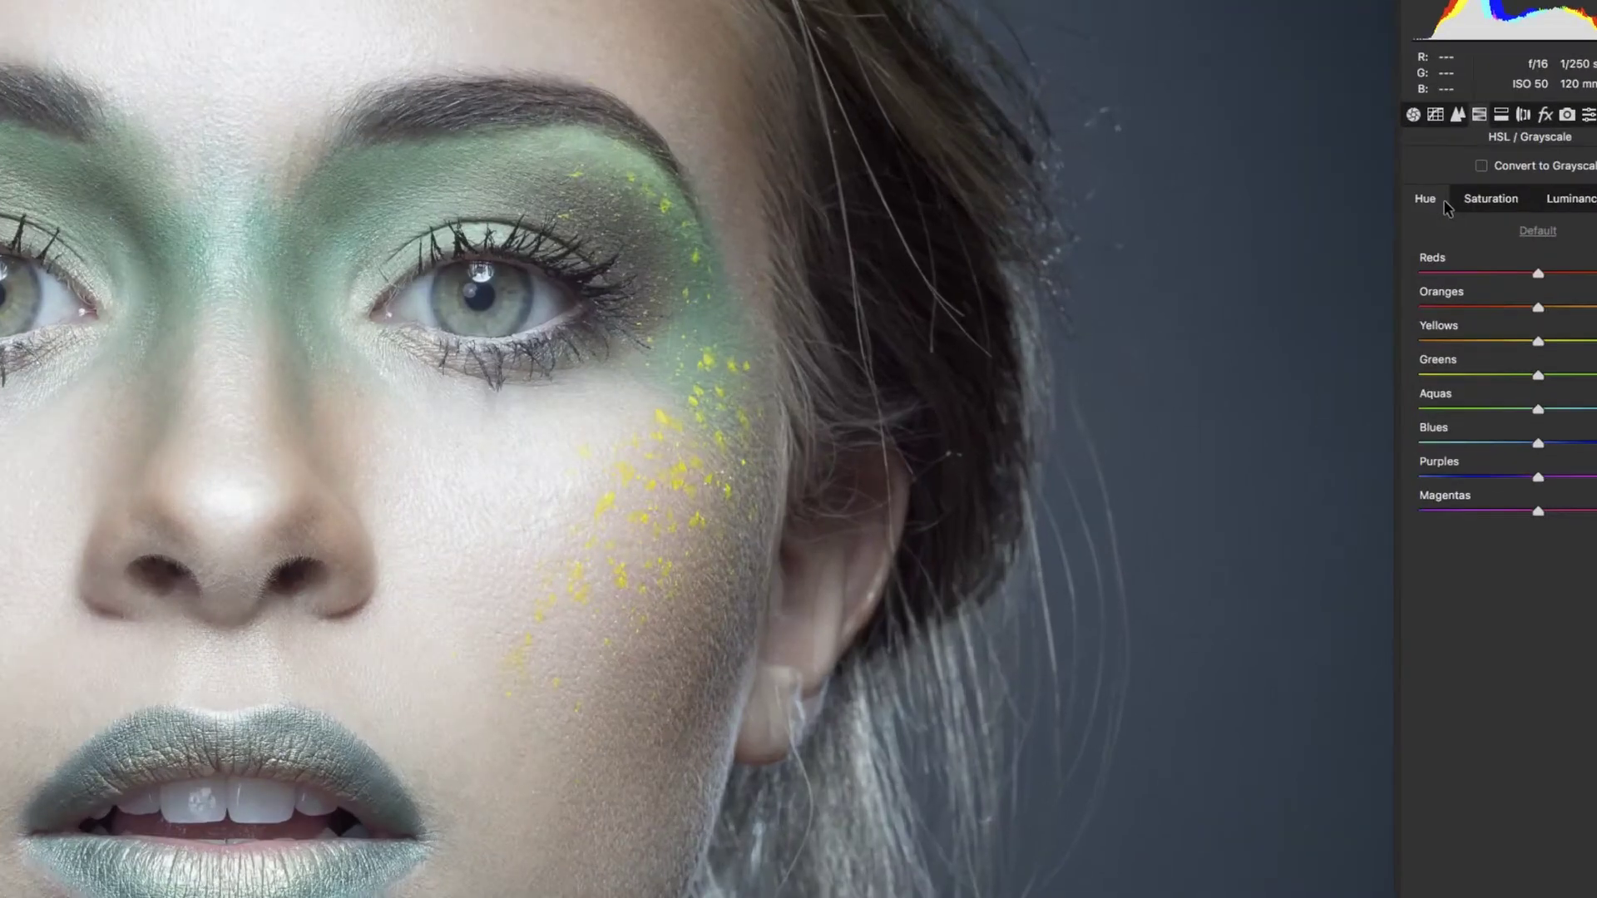
left_click_drag(1538, 273, 1418, 273)
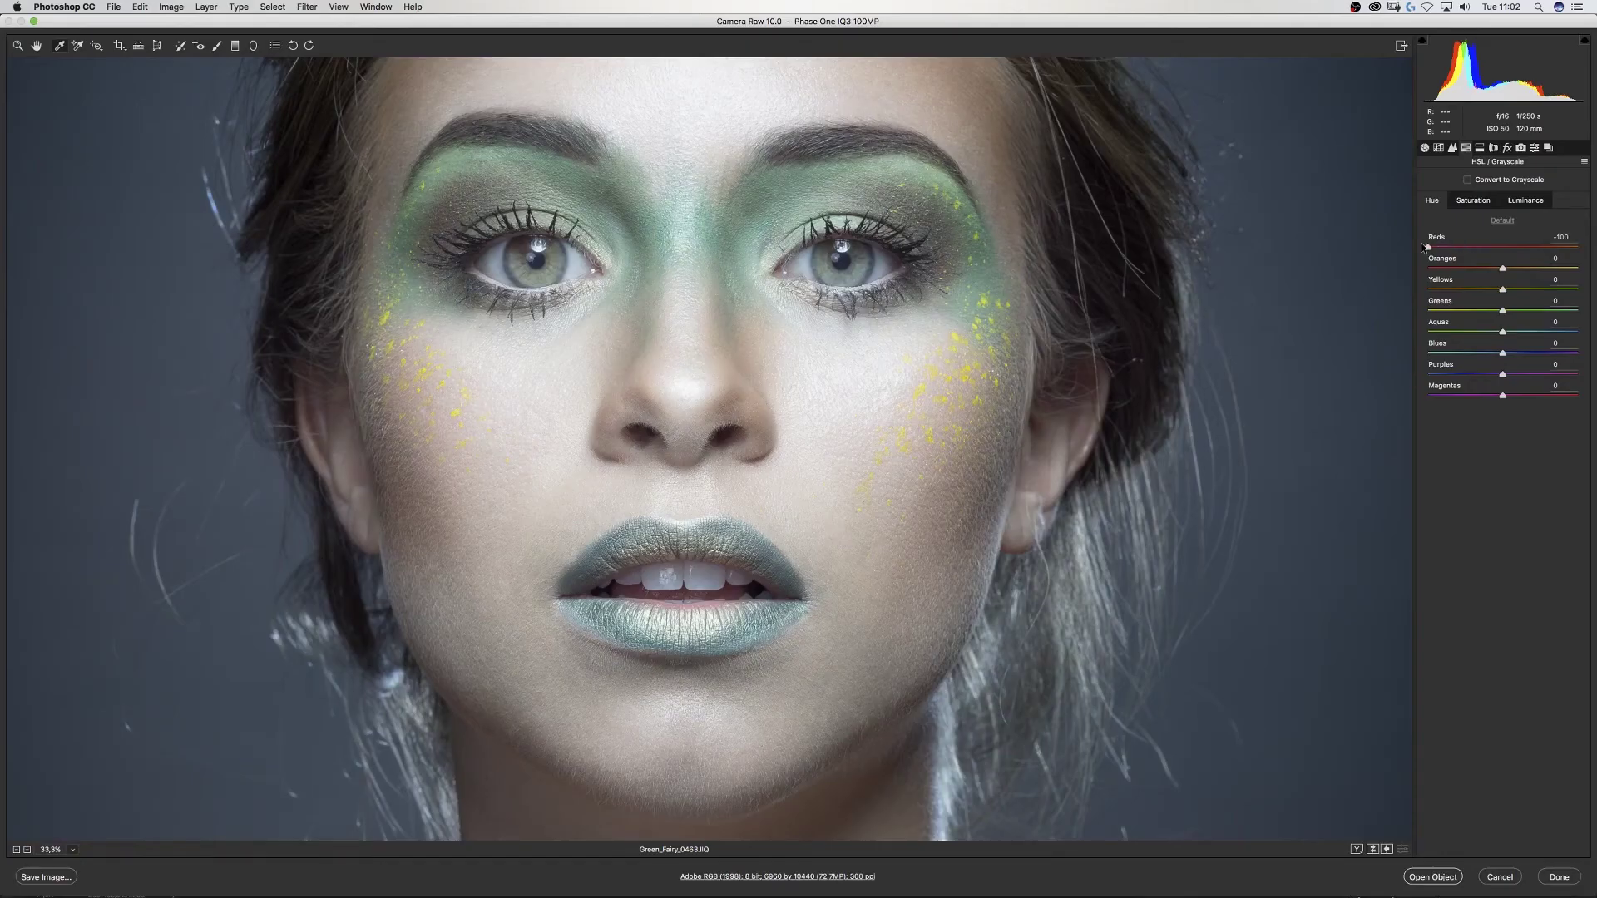
double_click(1426, 247)
left_click_drag(1503, 313, 1418, 314)
double_click(1427, 310)
left_click_drag(1503, 312, 1583, 313)
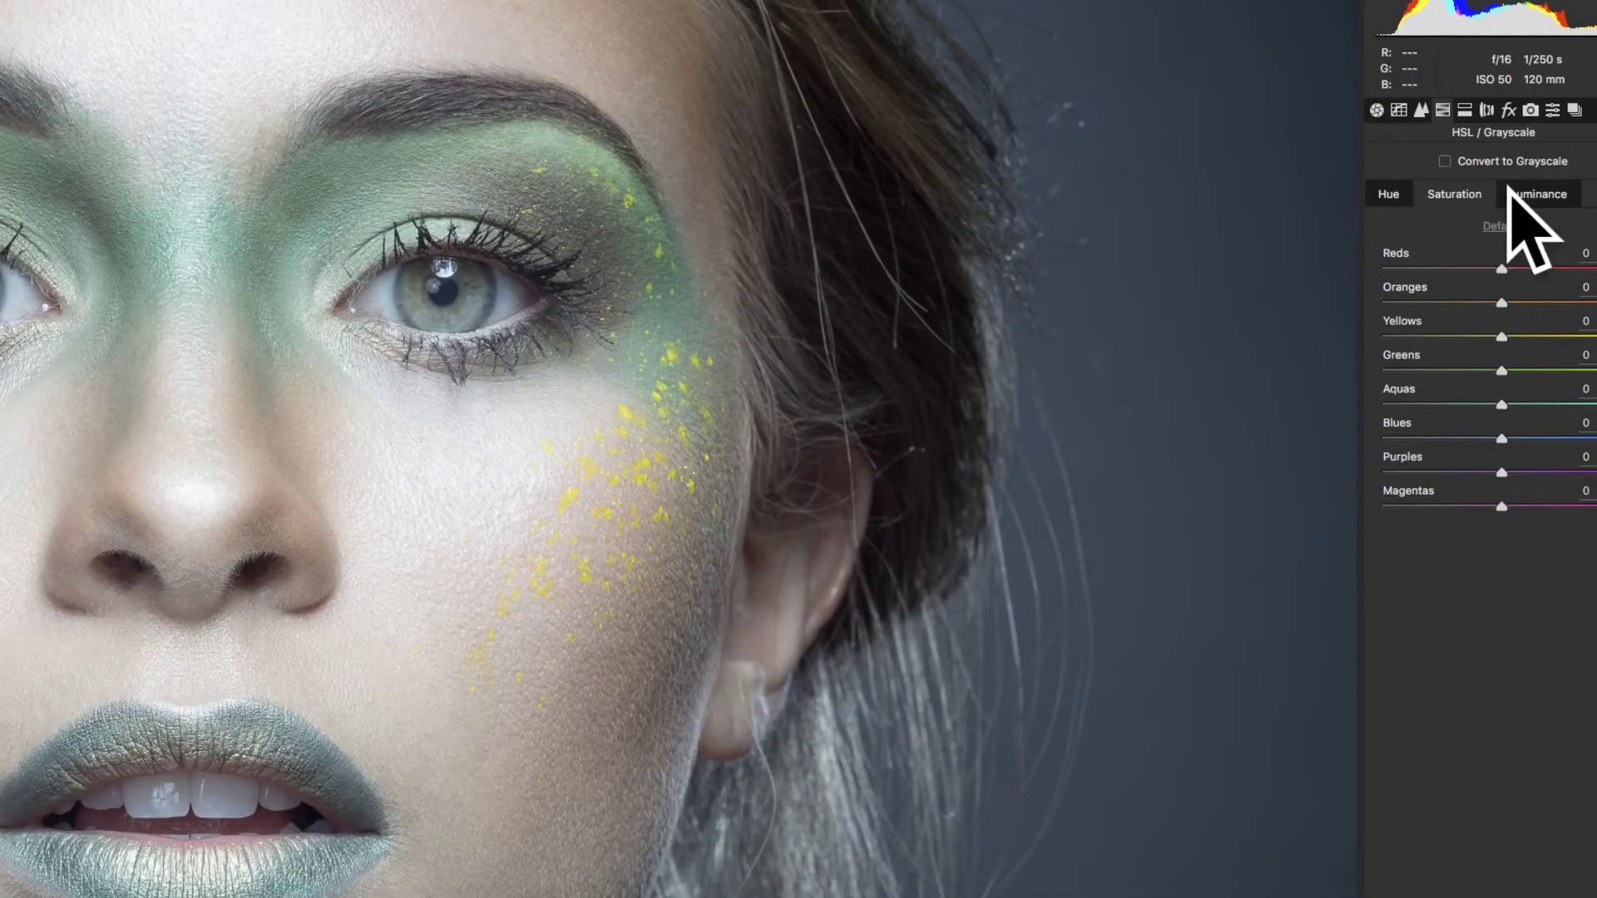
left_click(1502, 220)
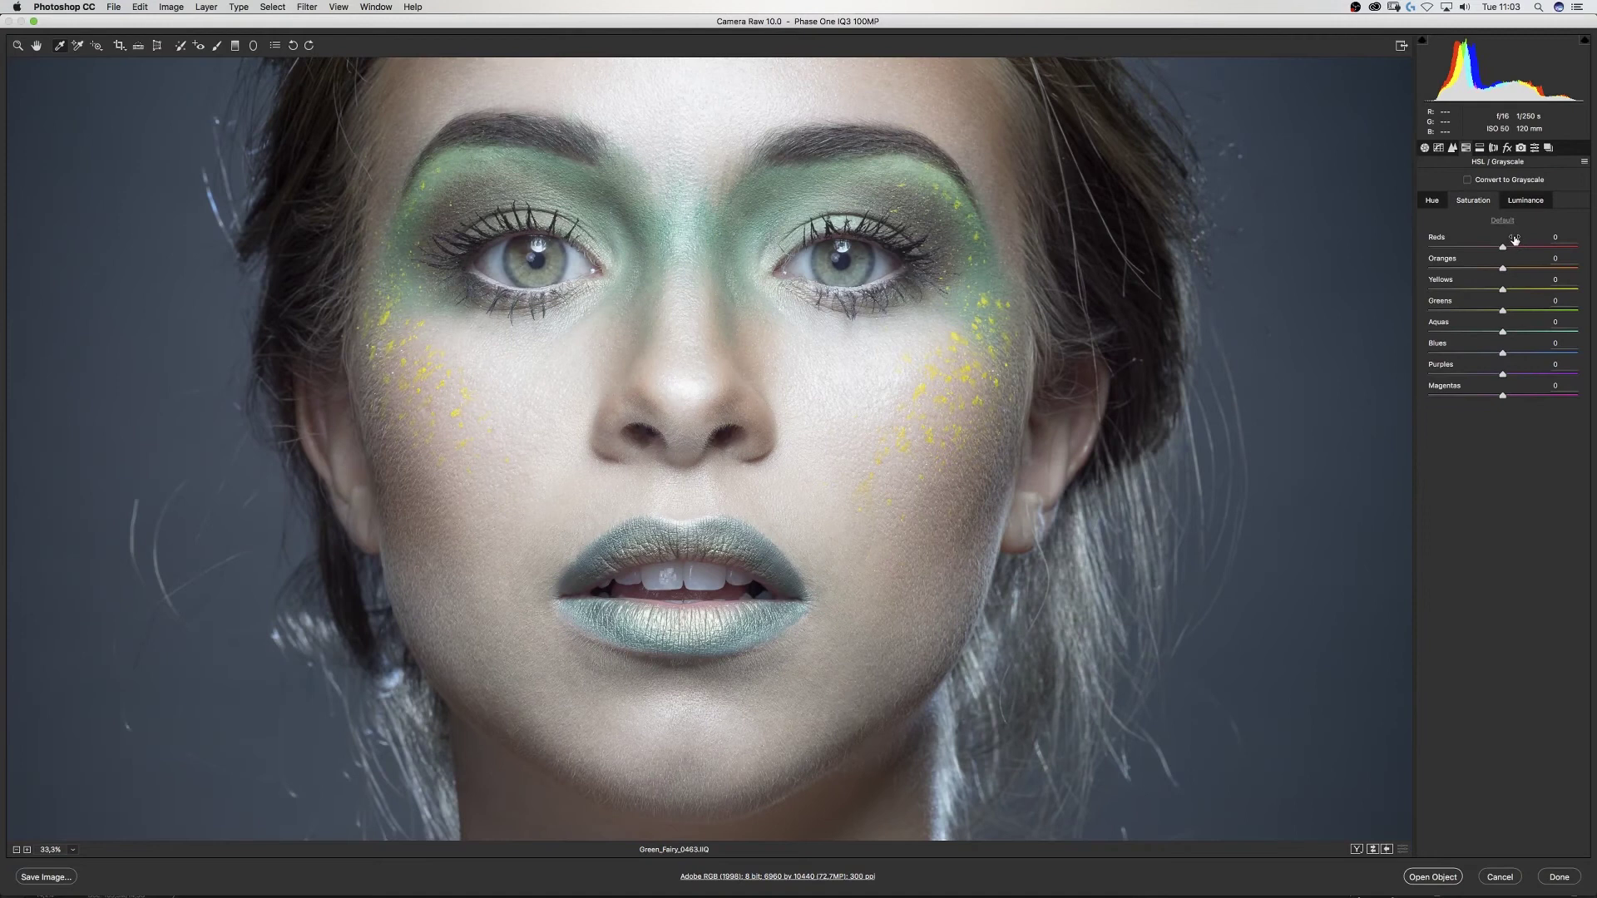
Step: After testing Reds and Greens at -100, push Greens saturation to +100
left_click_drag(1515, 239, 1373, 241)
key("super+z")
left_click_drag(1508, 312, 1360, 309)
double_click(1502, 312)
left_click_drag(1502, 312, 1594, 305)
Step: Try full Greens luminance, then reset Greens luminance to 0
left_click(1519, 201)
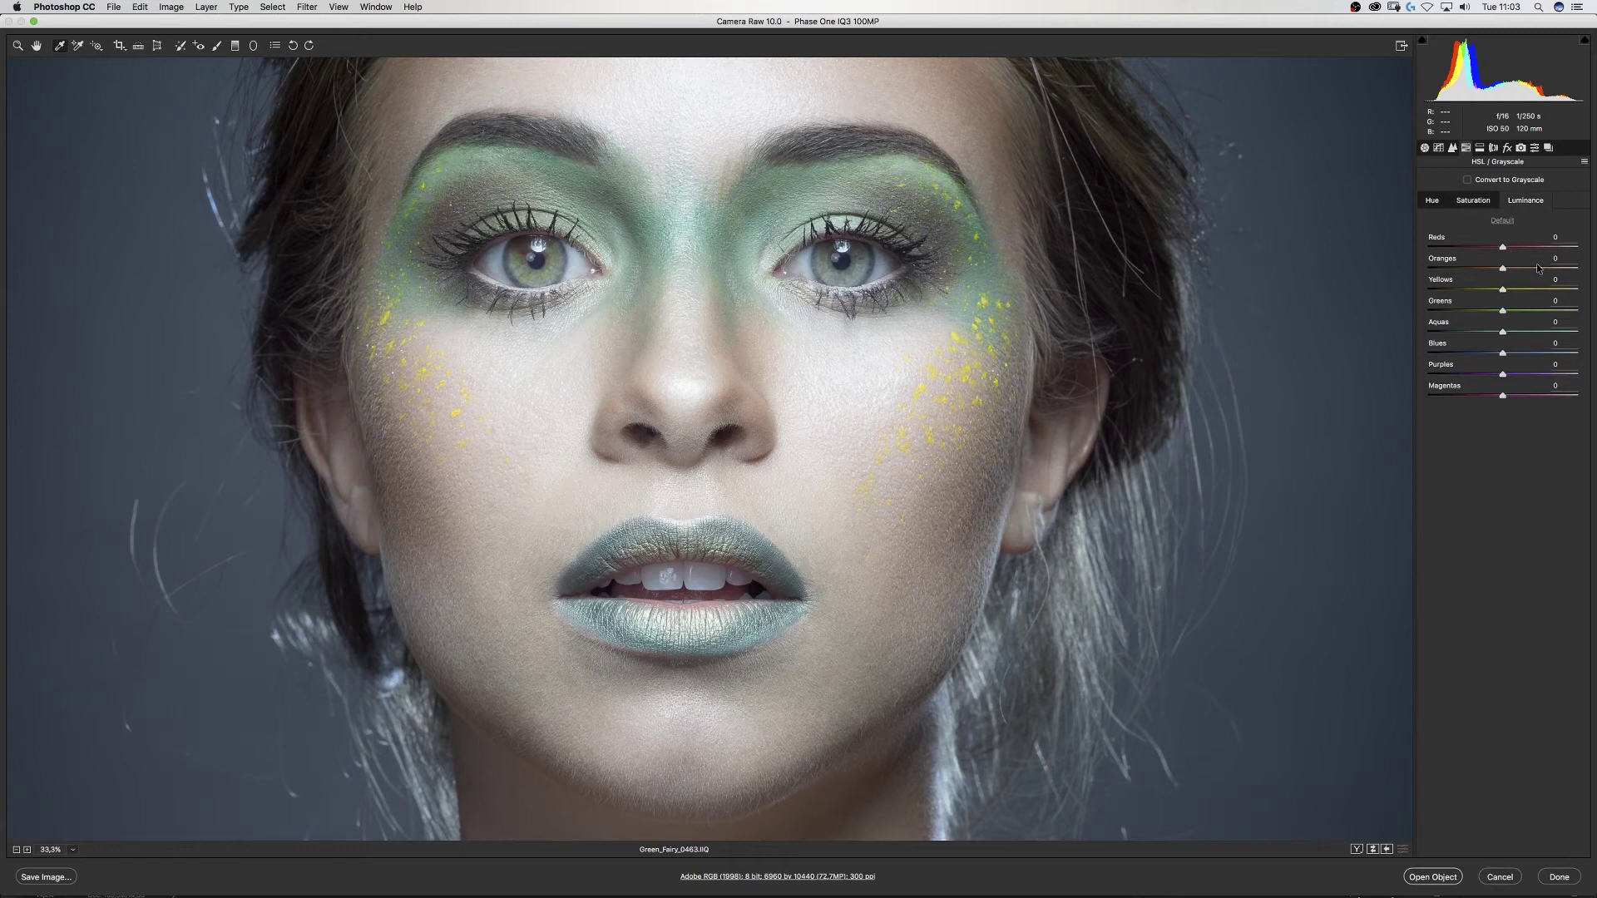
left_click_drag(1503, 311, 1595, 314)
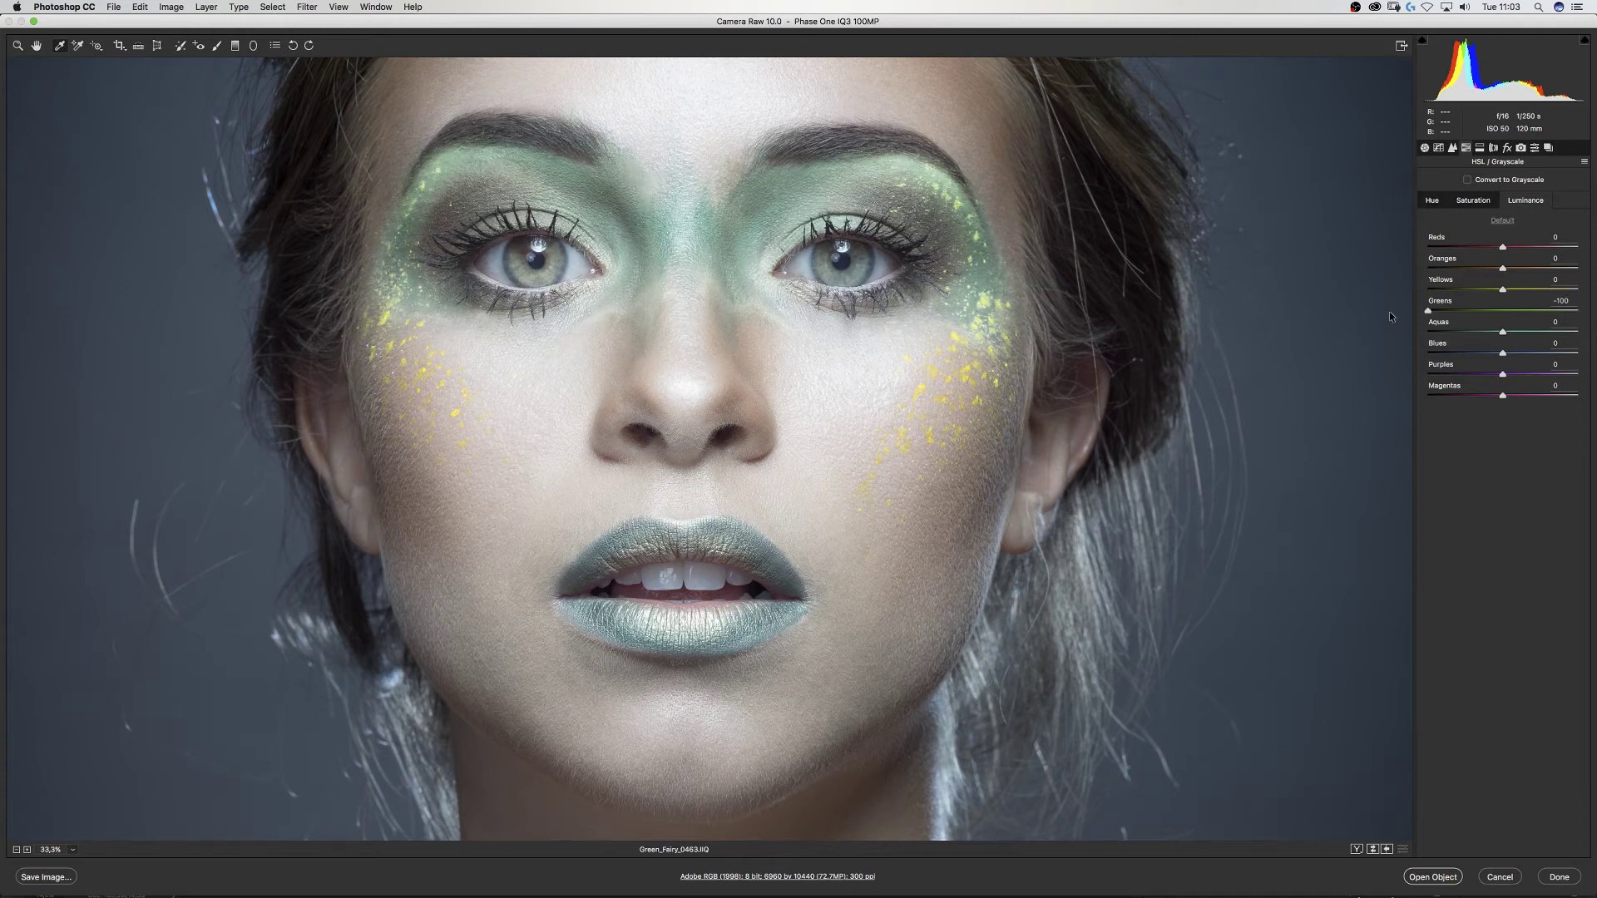
left_click(1529, 219)
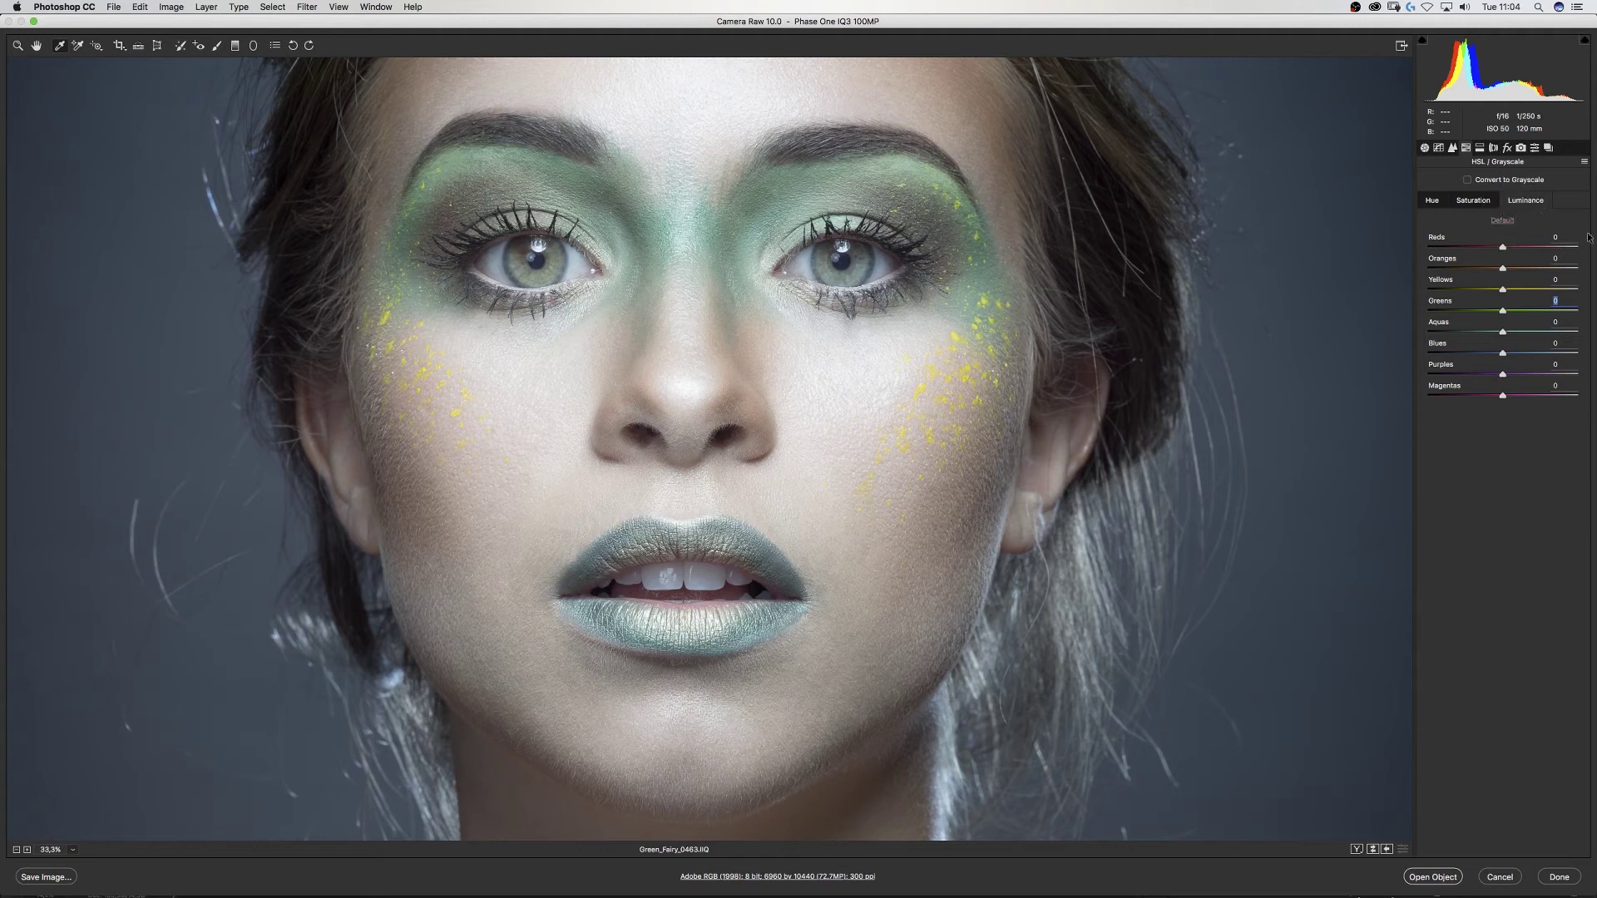
Step: Enable lens profile corrections with the Phase One 28mm f/4.5 lens profile
left_click(1479, 149)
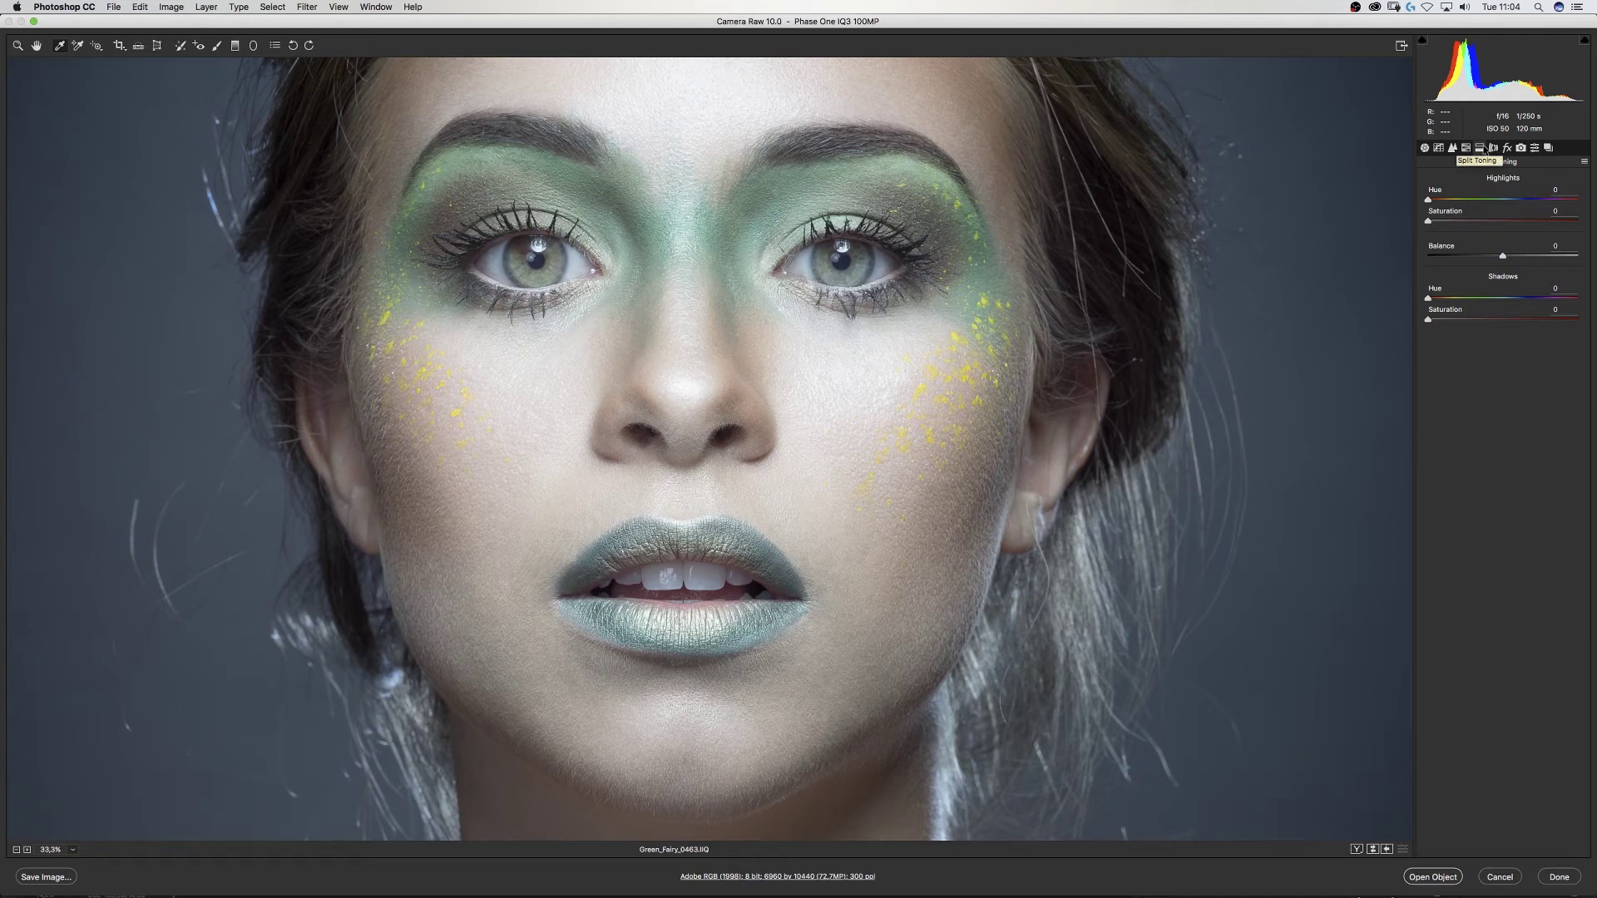
left_click(1493, 148)
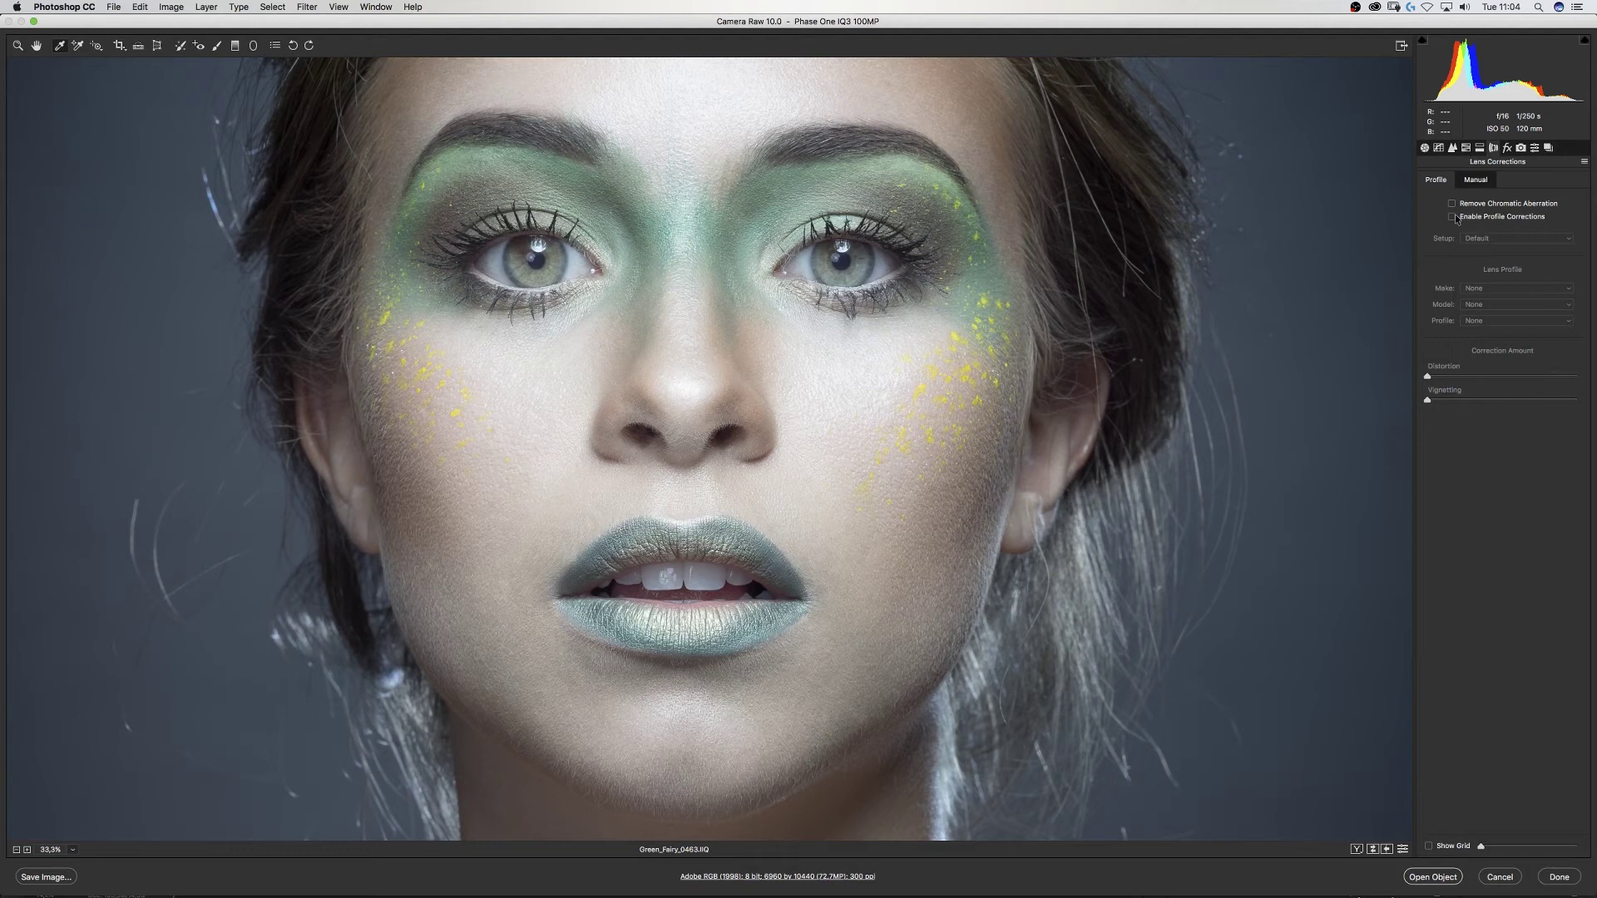
left_click(1453, 217)
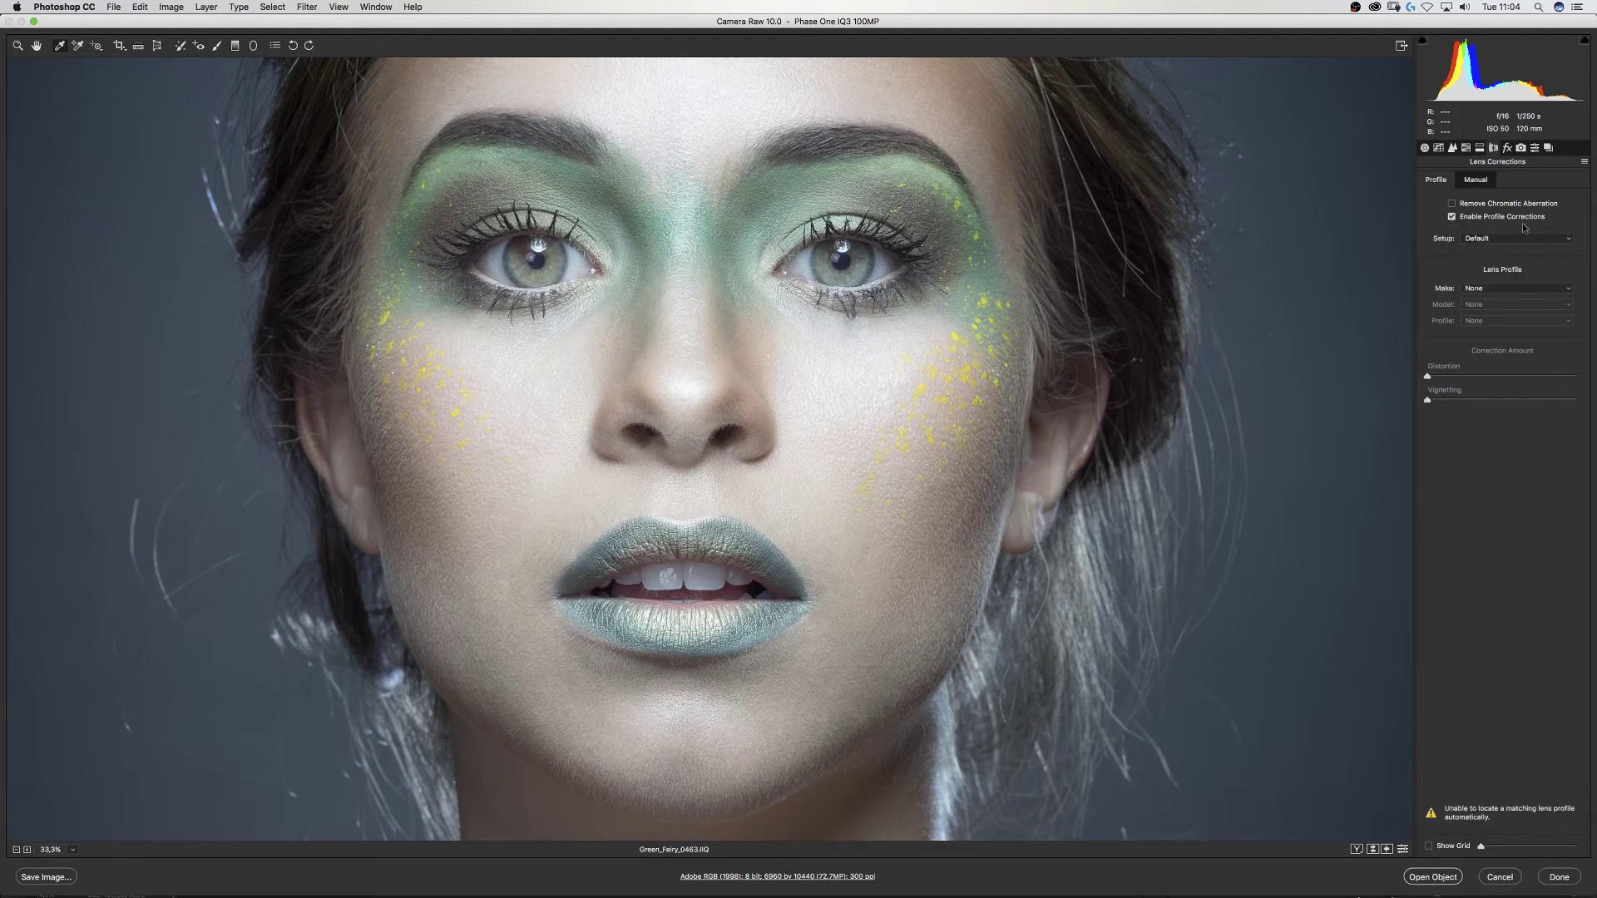
left_click(1527, 288)
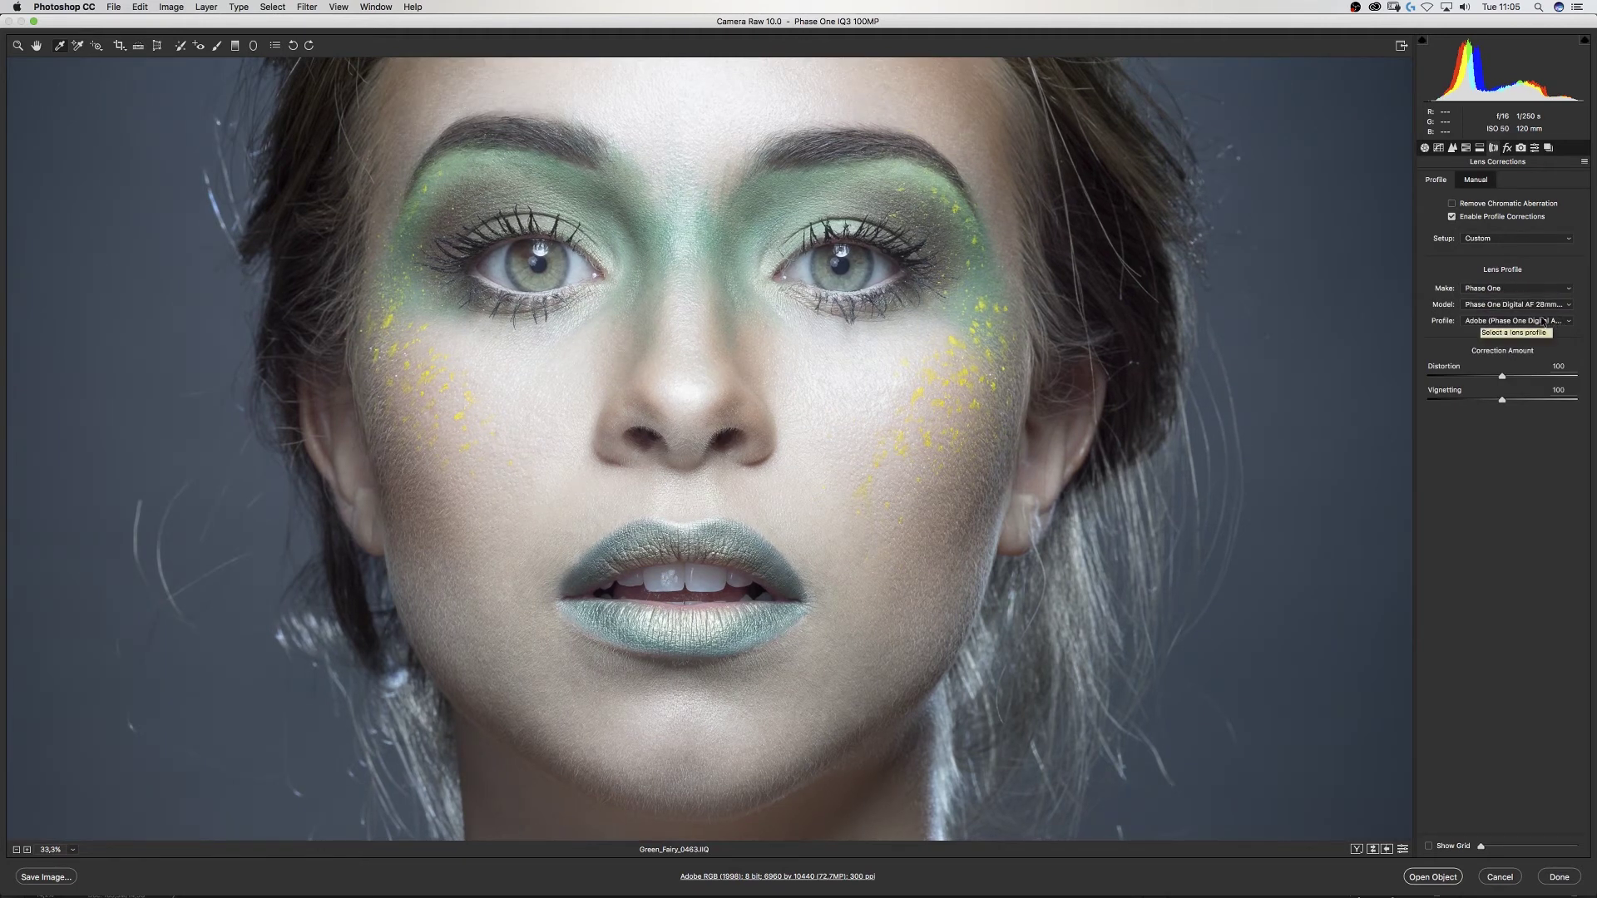
left_click(1563, 304)
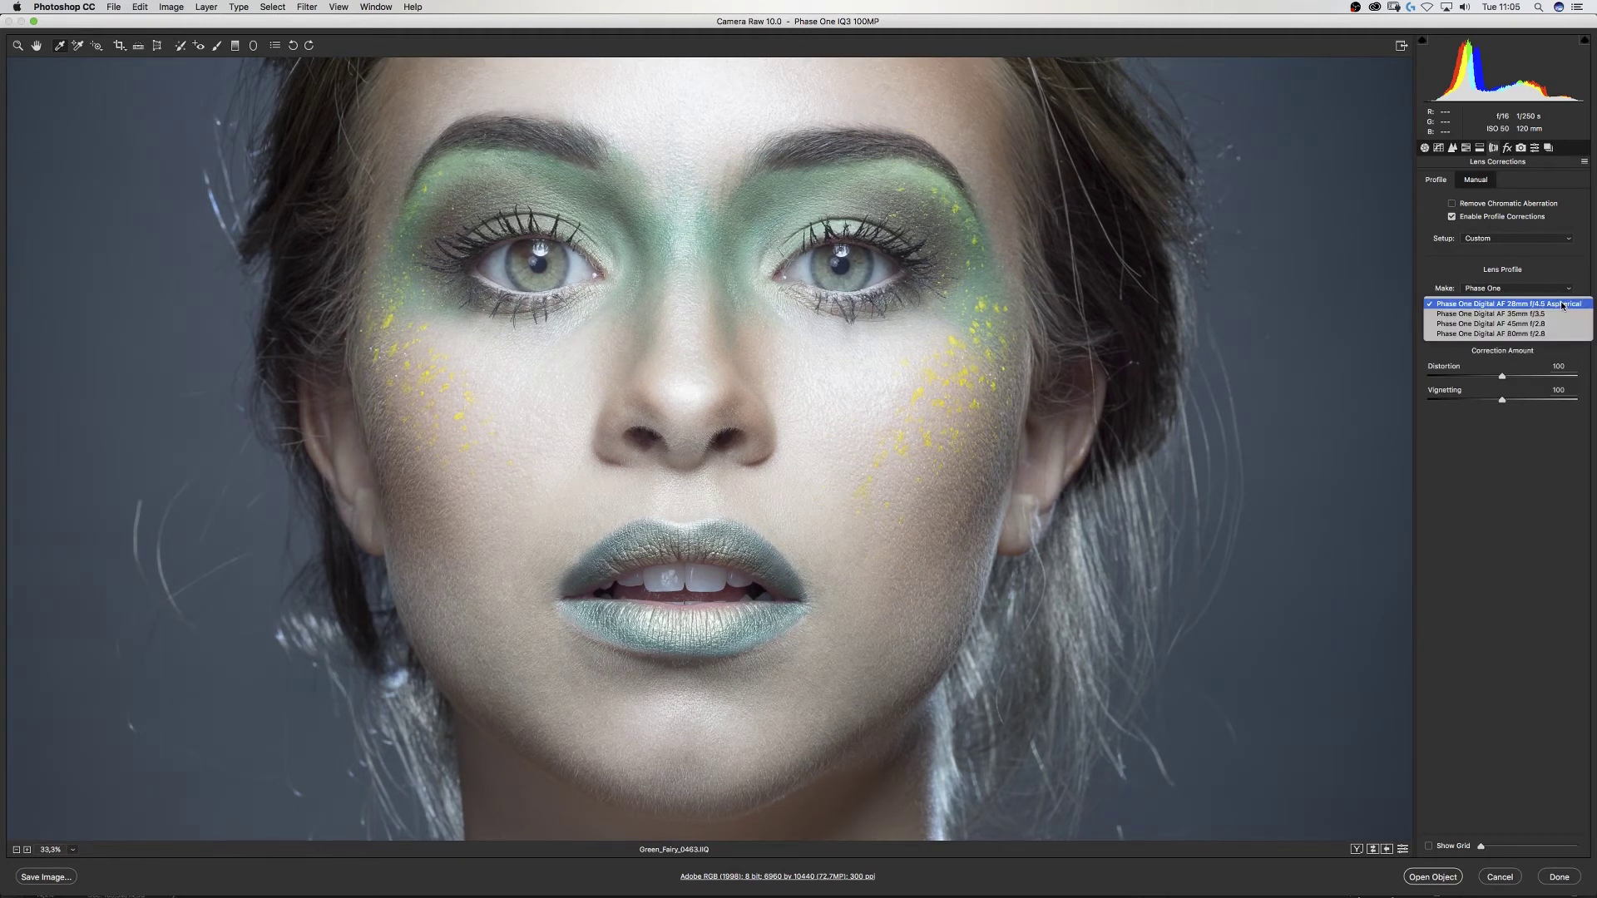
left_click(1512, 307)
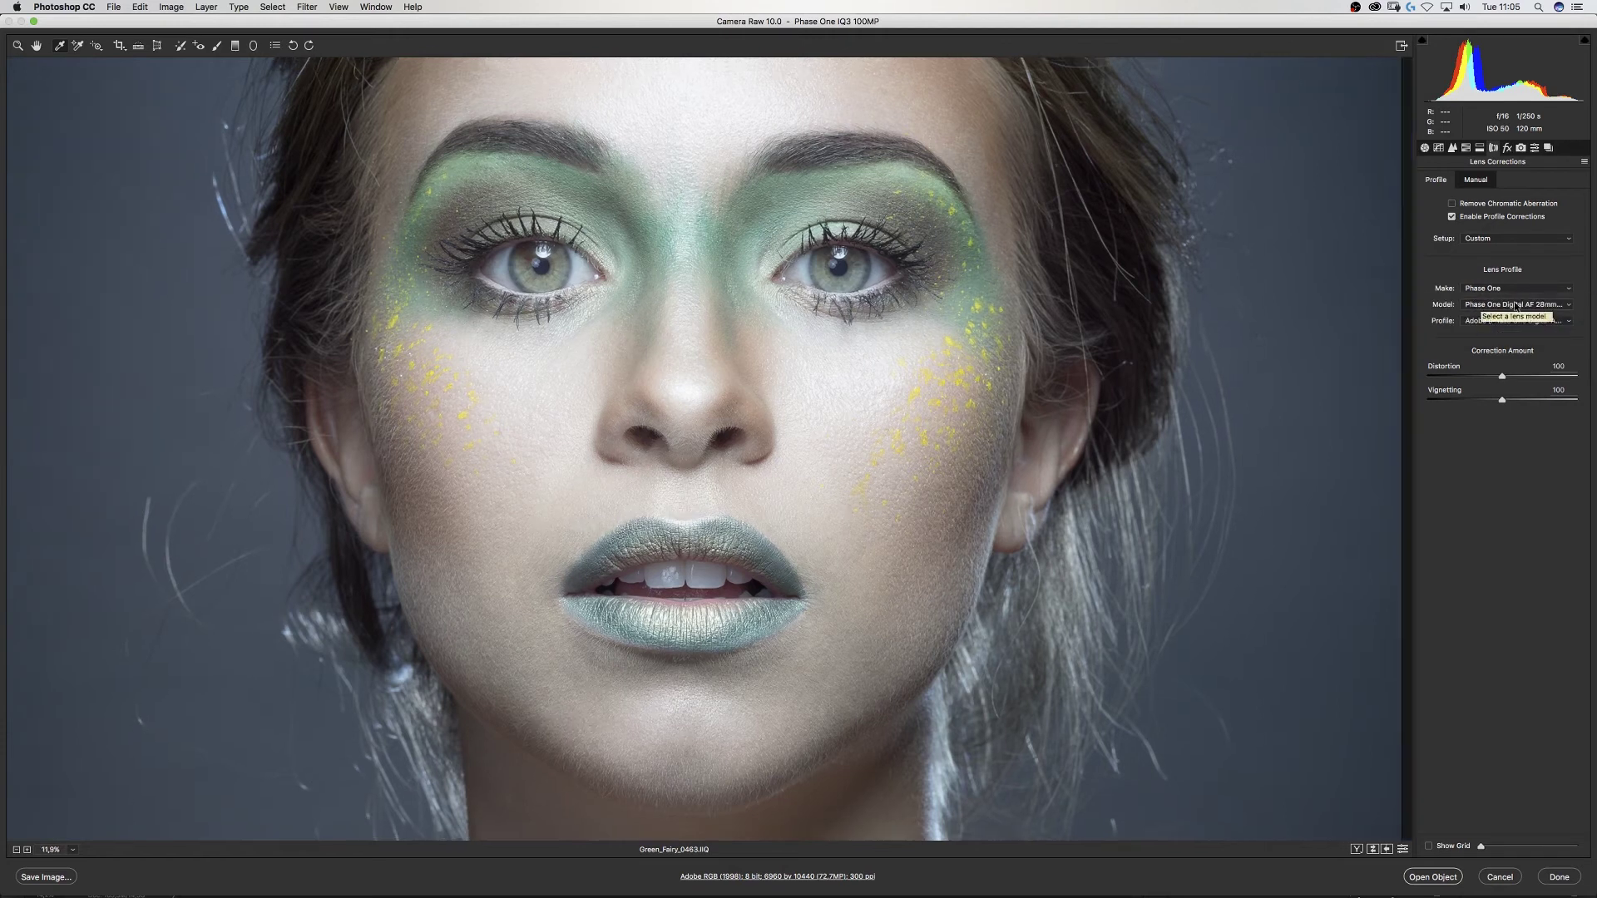
Step: Compare the image with and without profile corrections, then reduce vignetting correction to 32
key("super+0")
left_click(1452, 217)
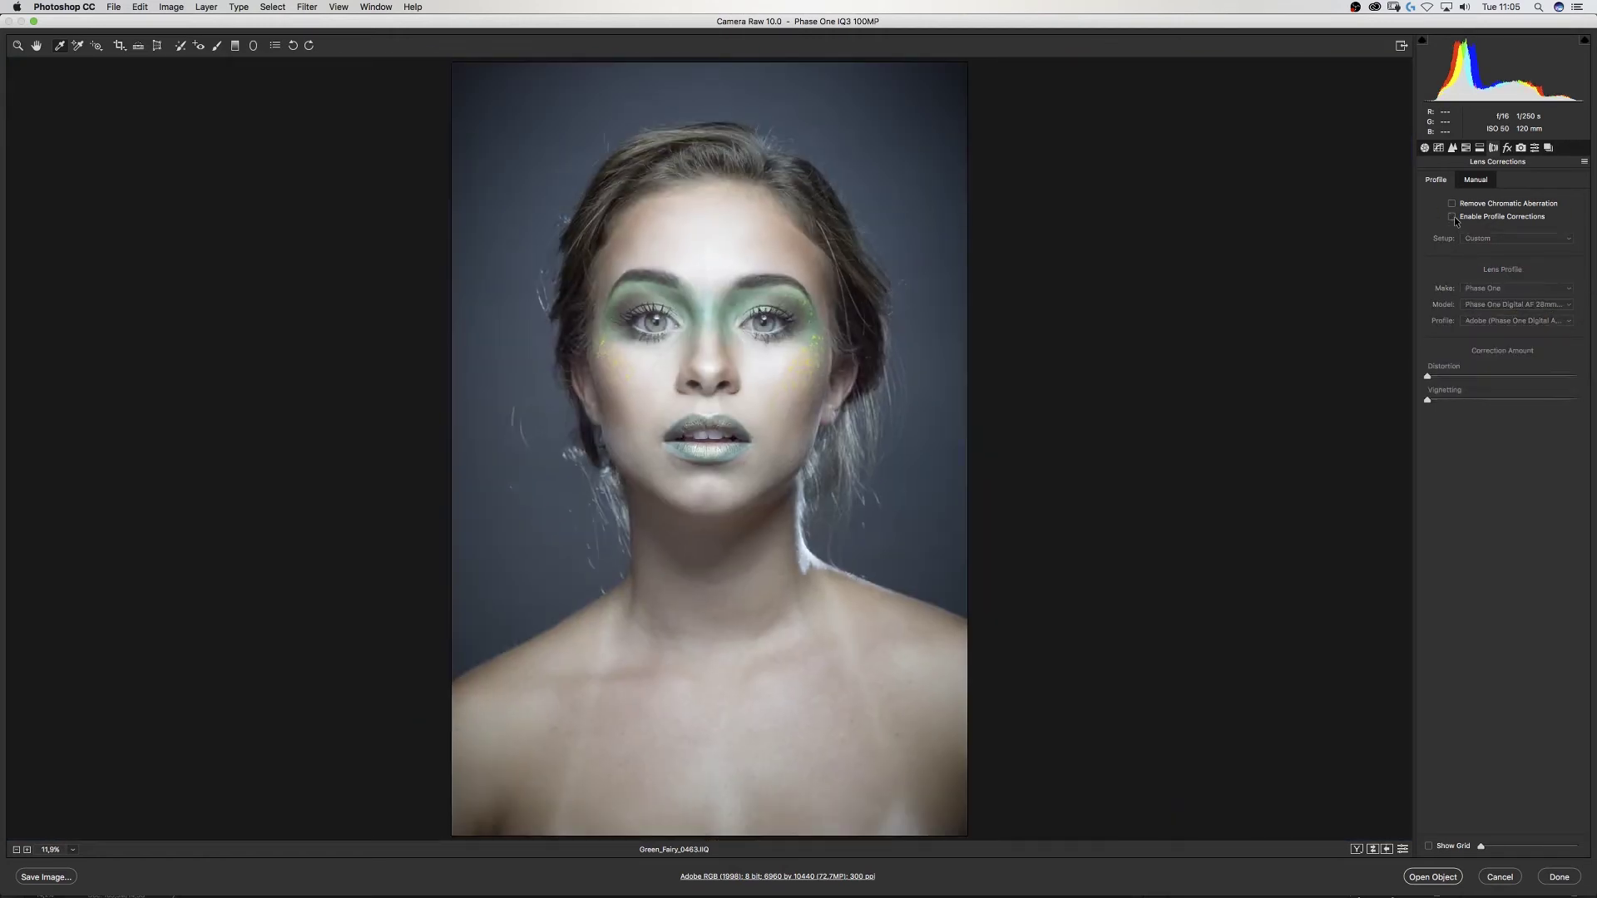
left_click(1453, 217)
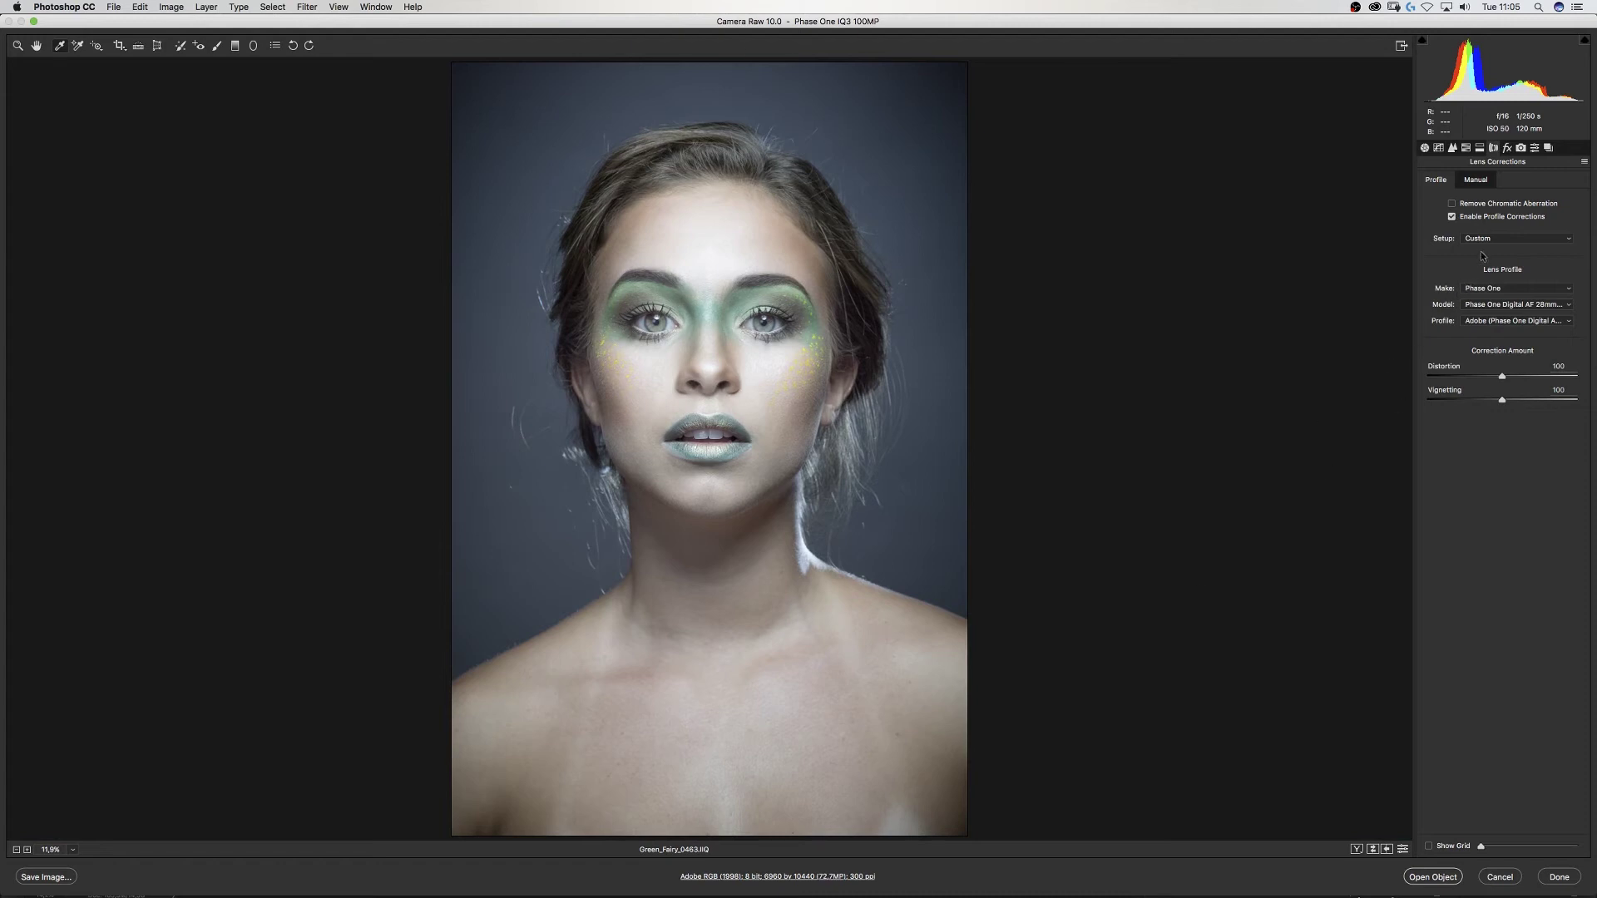
left_click(1452, 216)
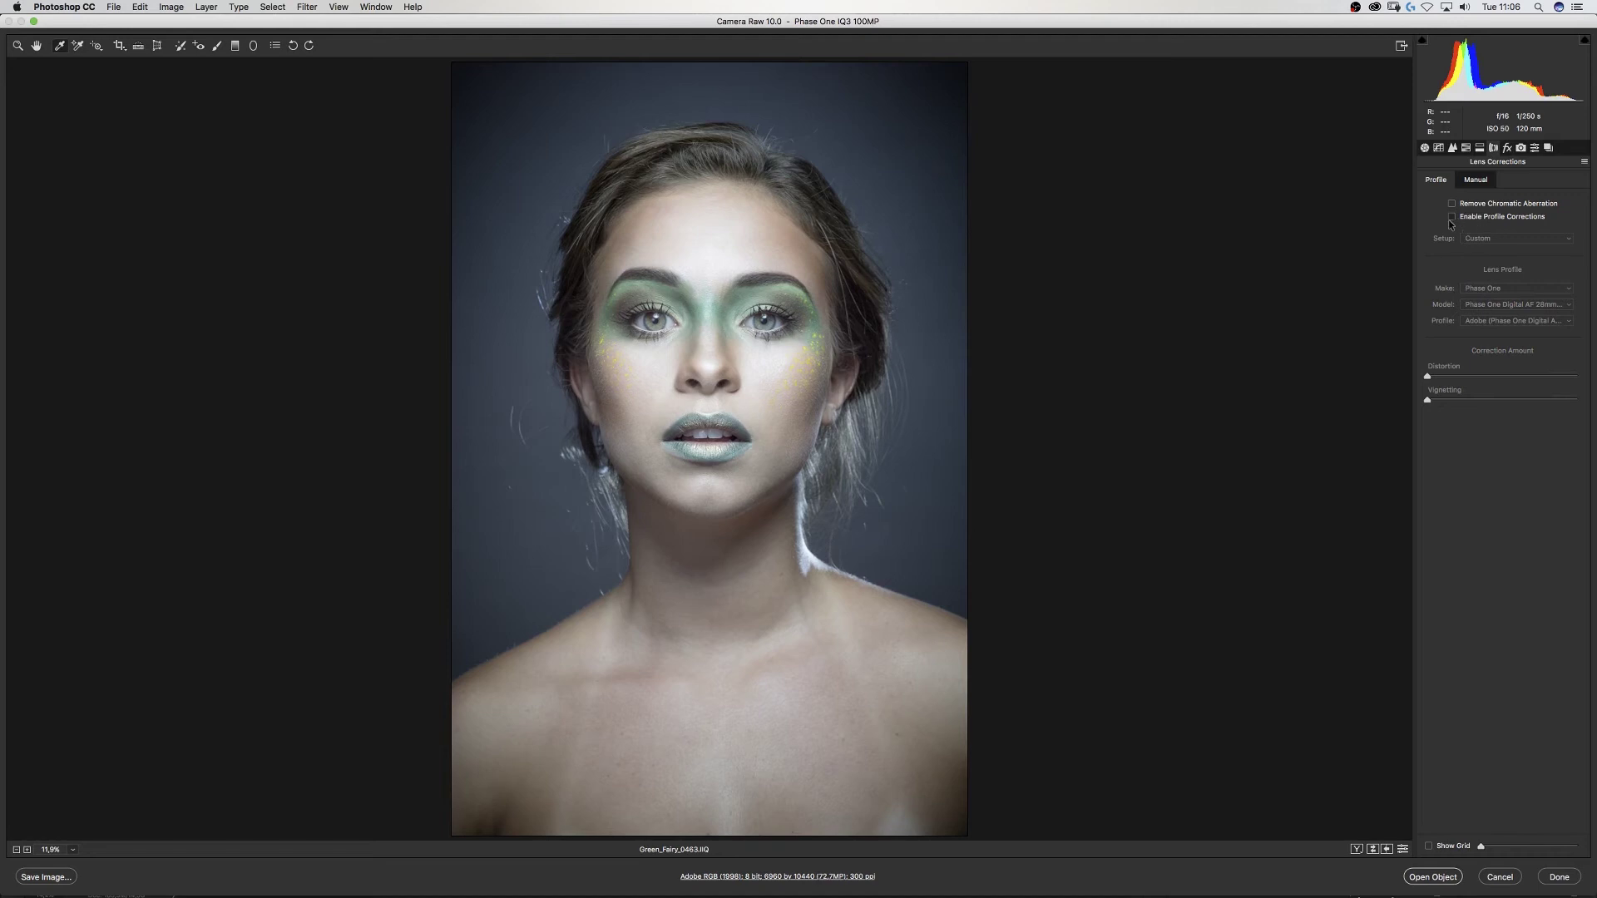
left_click(1452, 217)
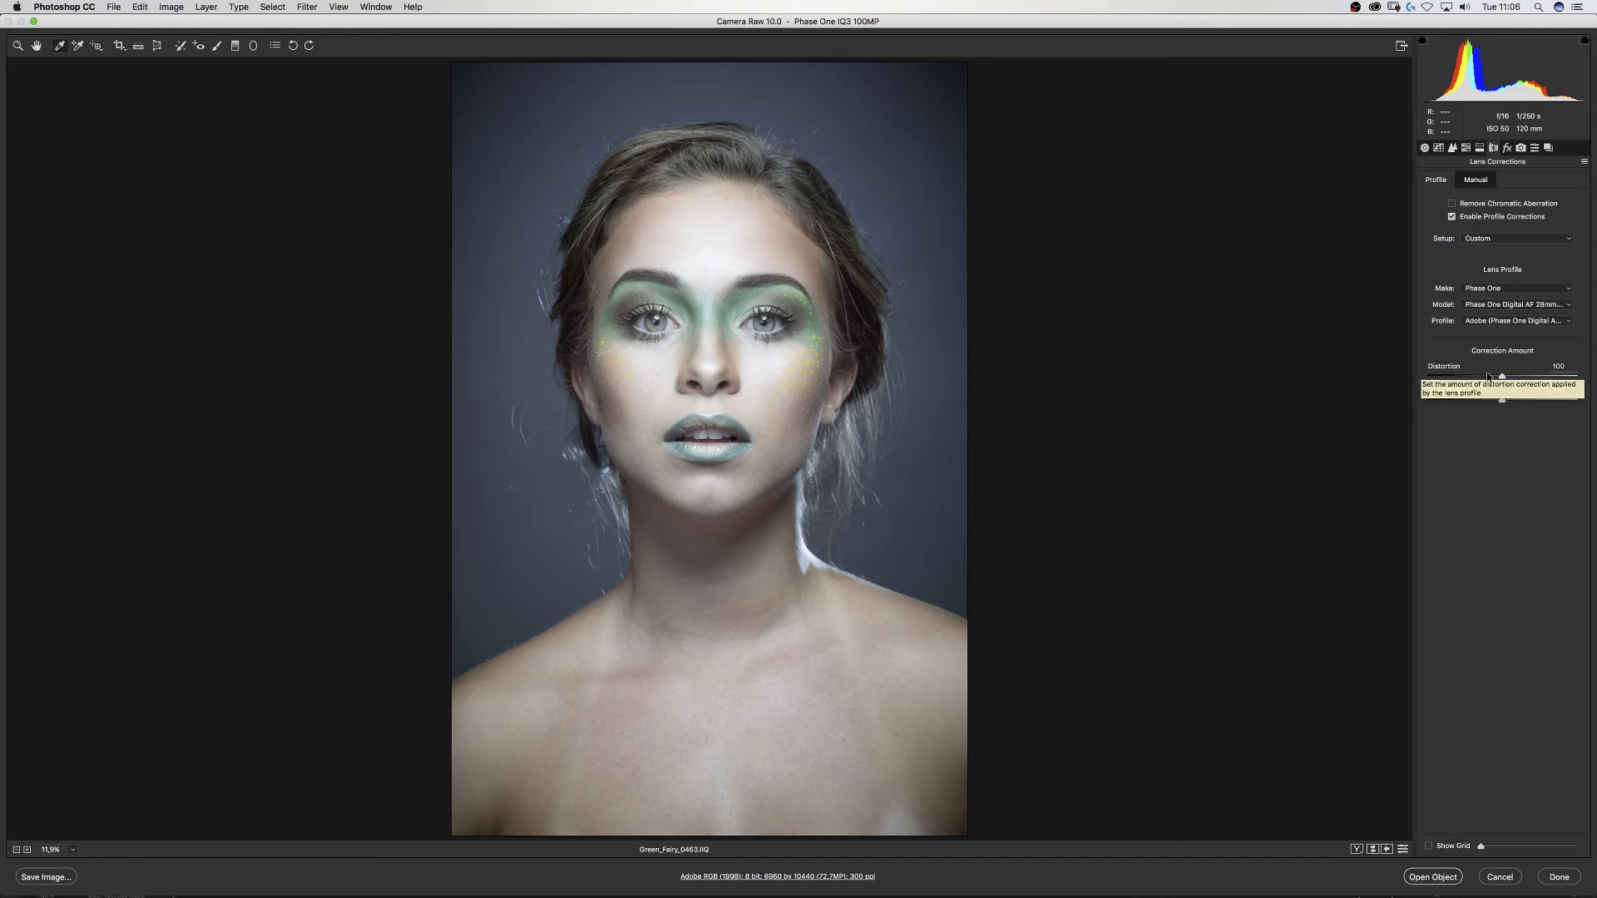
left_click(1489, 376)
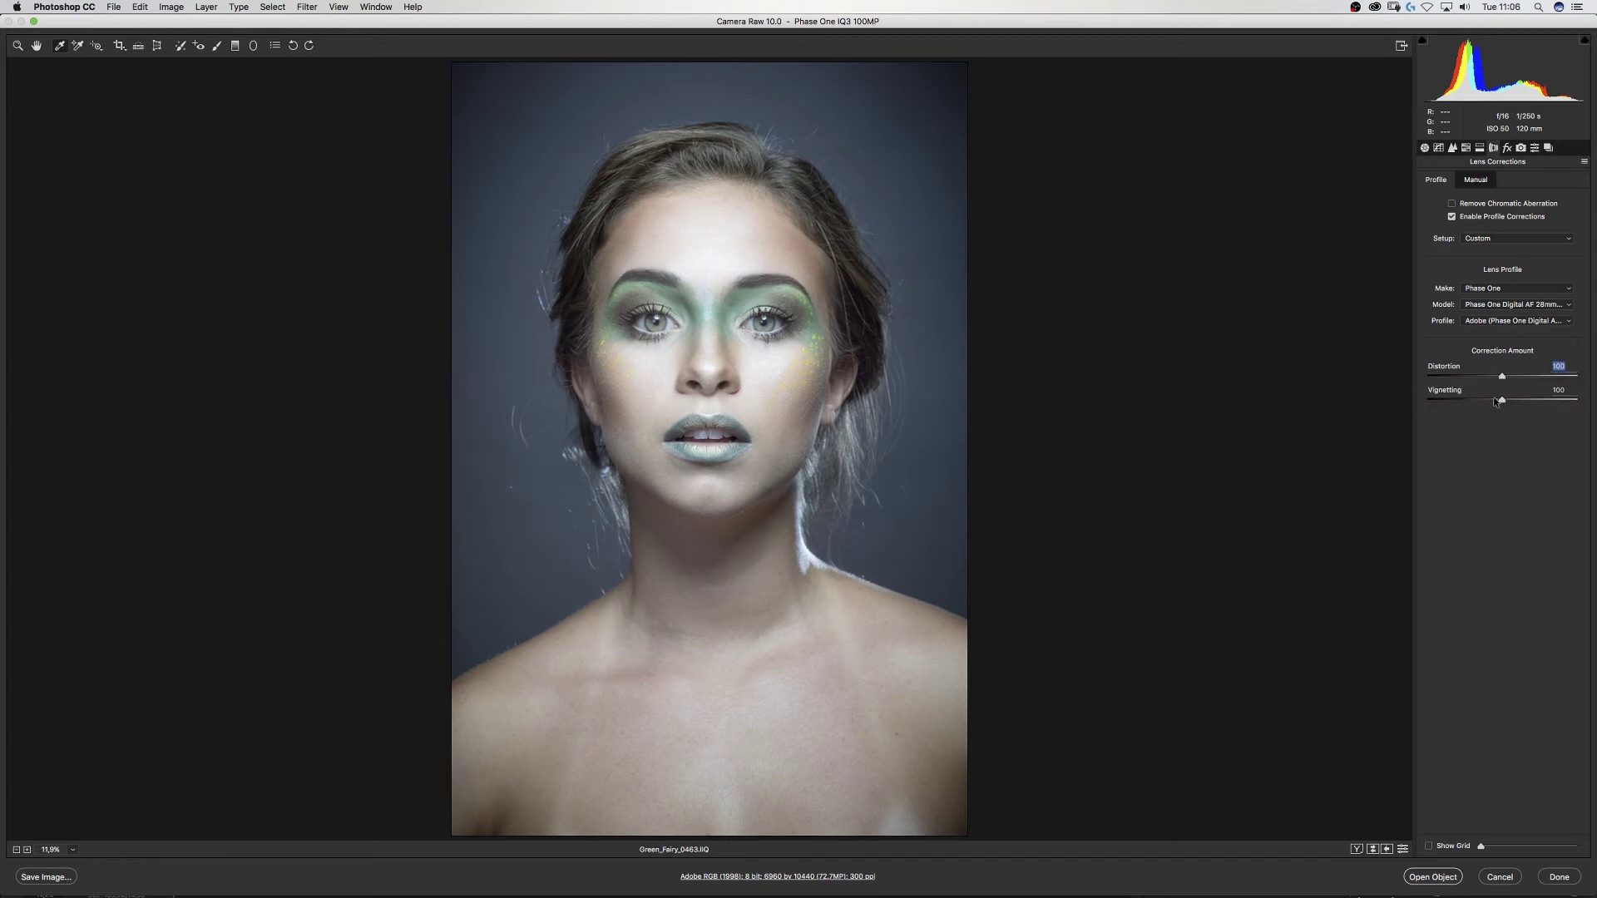
left_click_drag(1495, 401, 1451, 401)
Step: Disable profile corrections and set manual vignetting Amount -100, Midpoint 0, with Distortion reset to 0
left_click(1452, 216)
left_click(1474, 180)
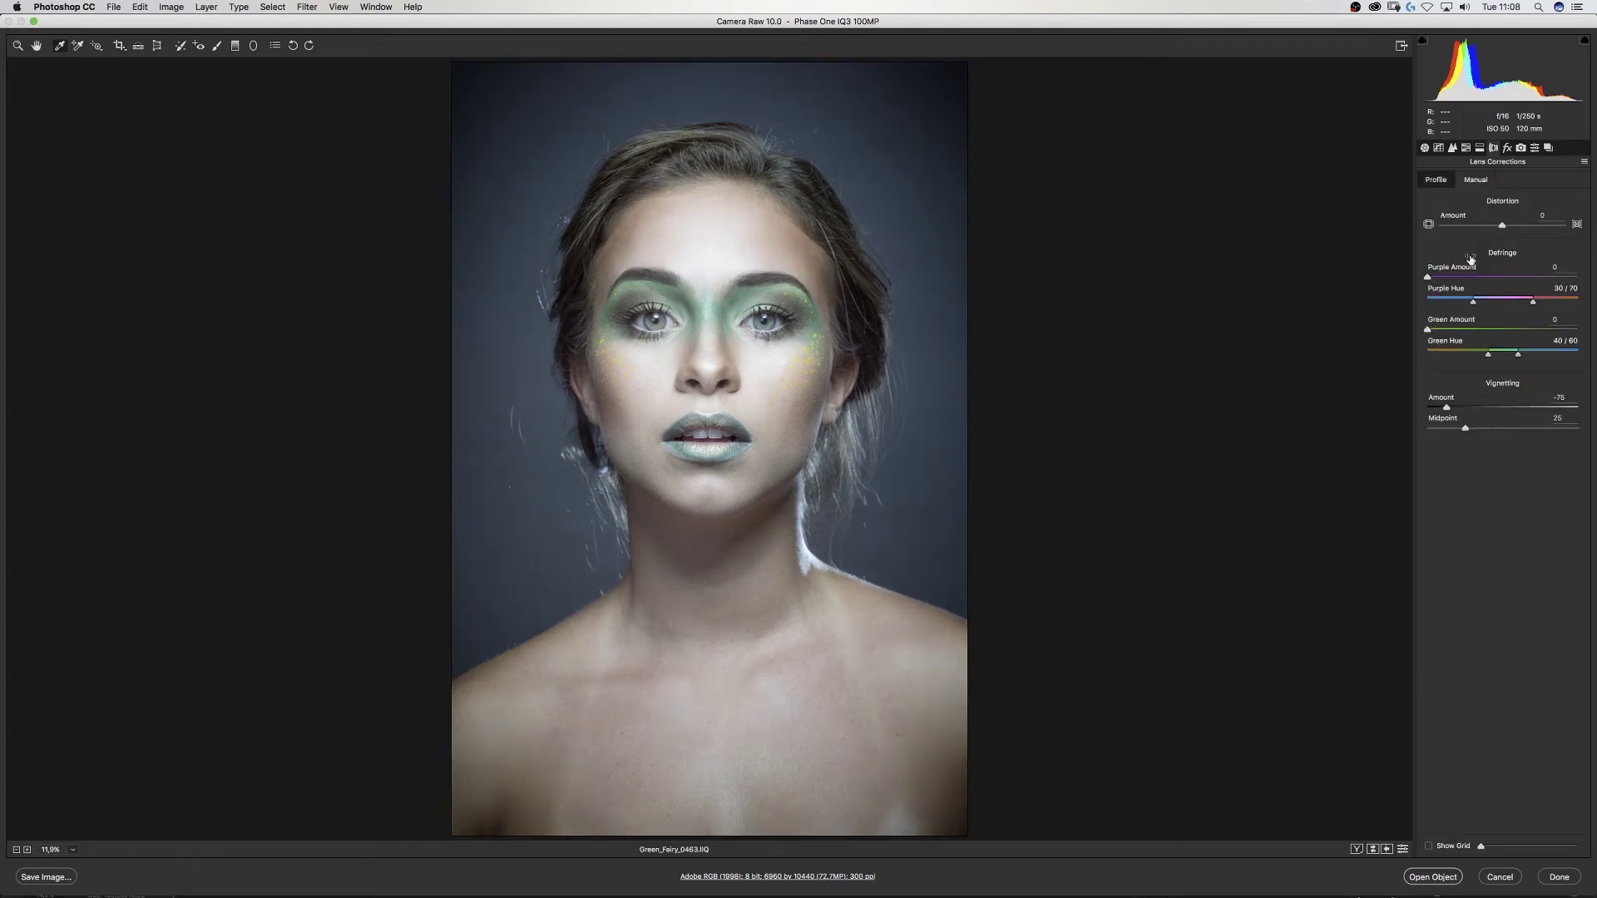
left_click_drag(1503, 226, 1420, 234)
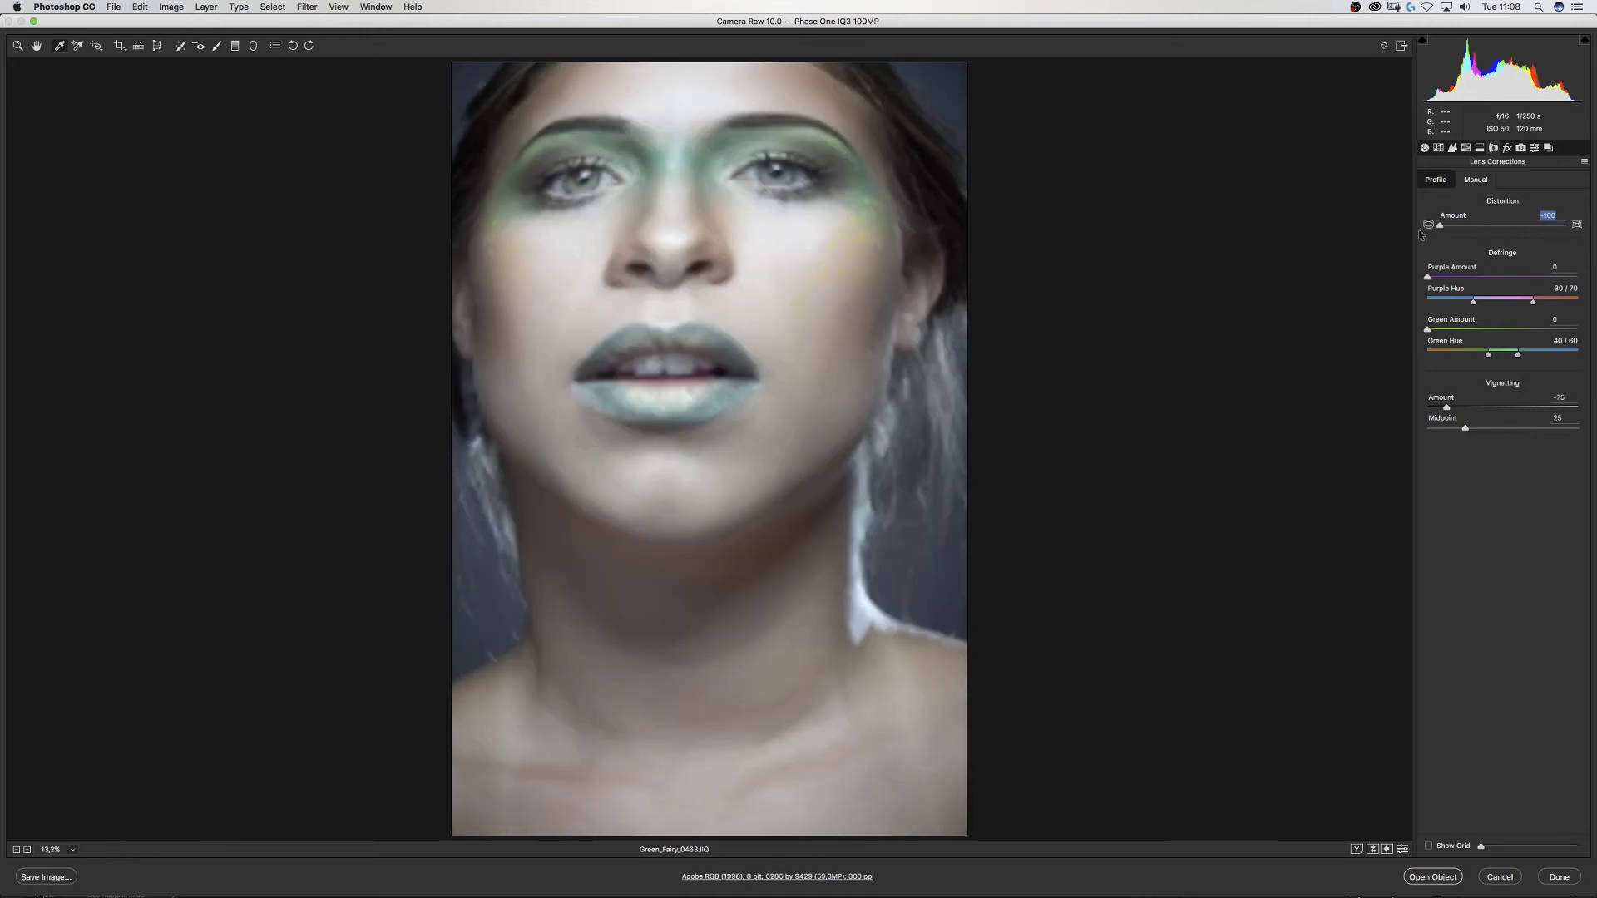
double_click(1488, 231)
left_click(1564, 399)
type("-100")
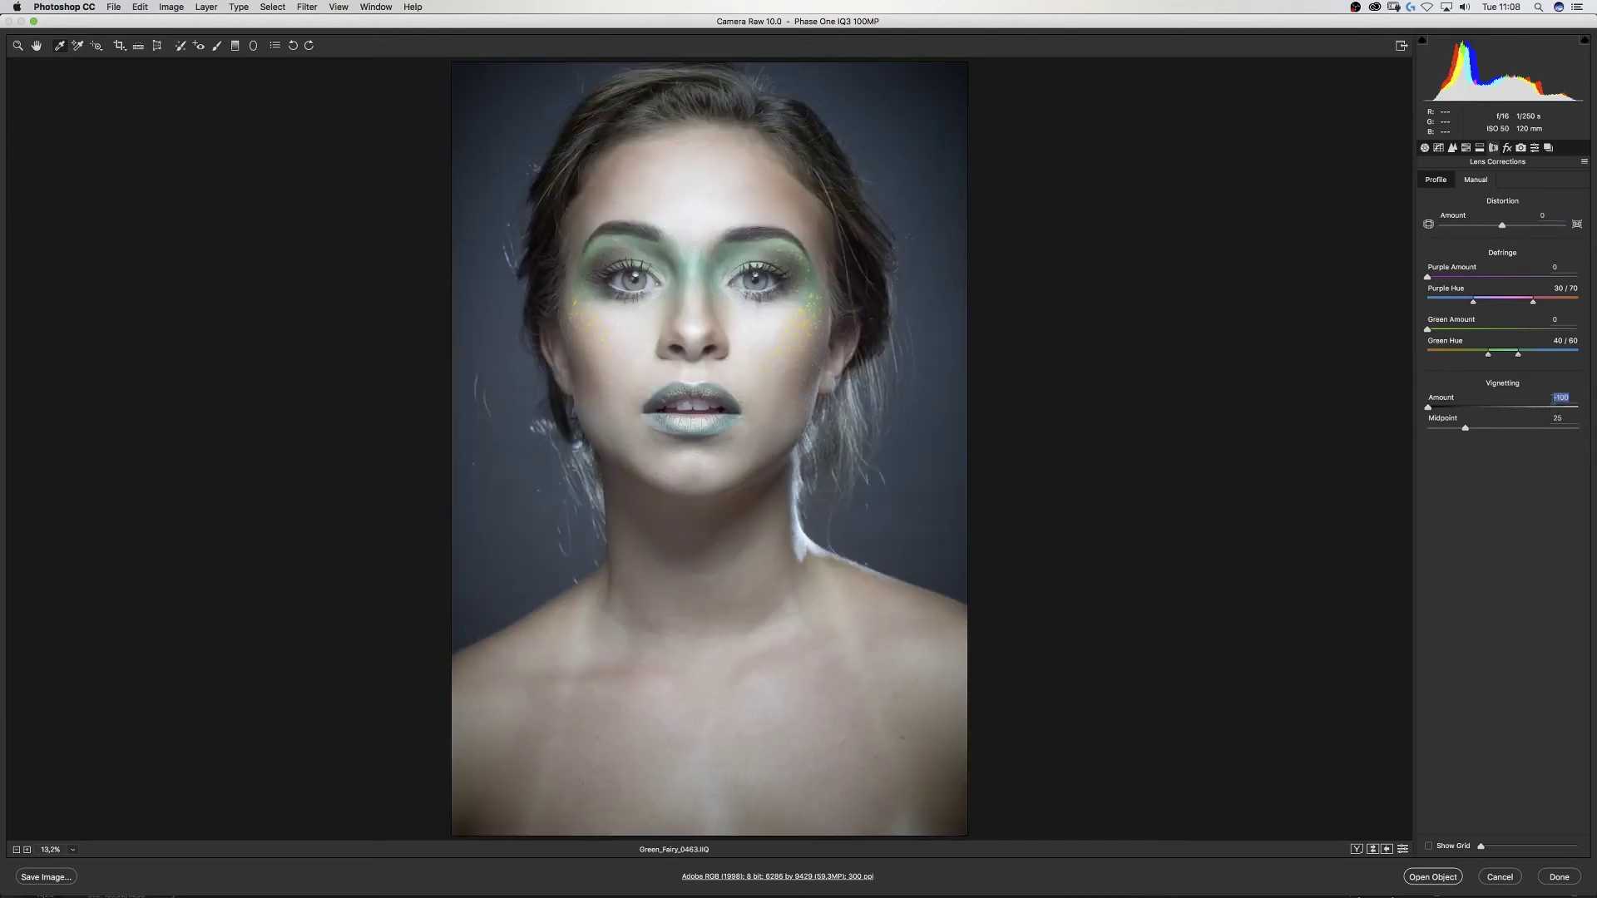
left_click_drag(1466, 428, 1415, 434)
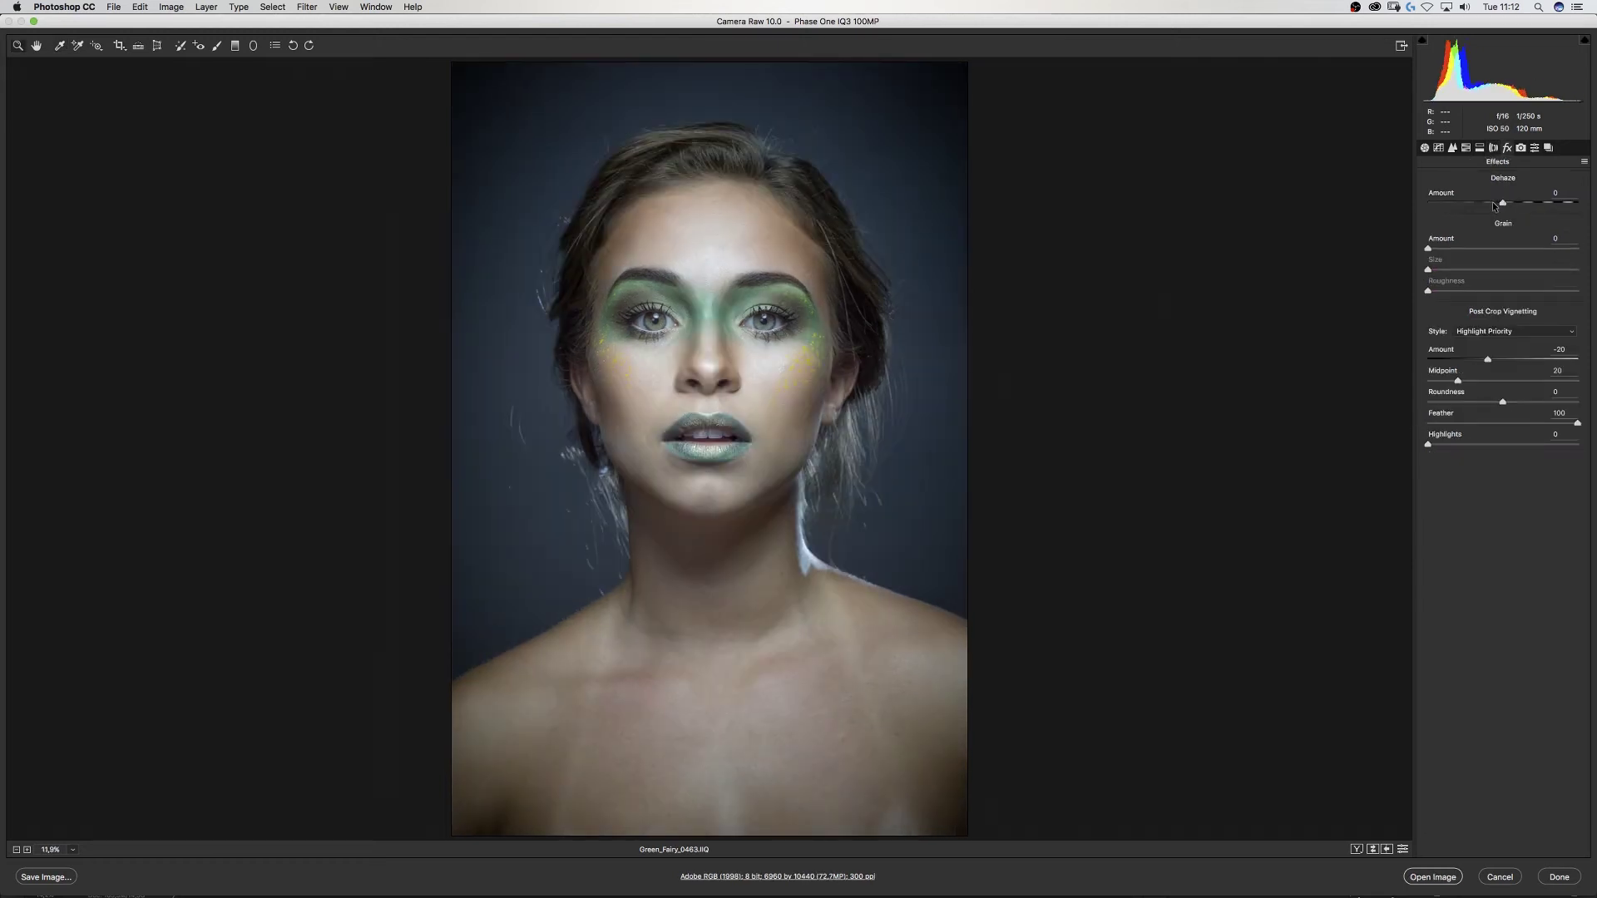
Step: Try Dehaze at about -74, then set Dehaze back to 0
left_click_drag(1495, 206, 1450, 207)
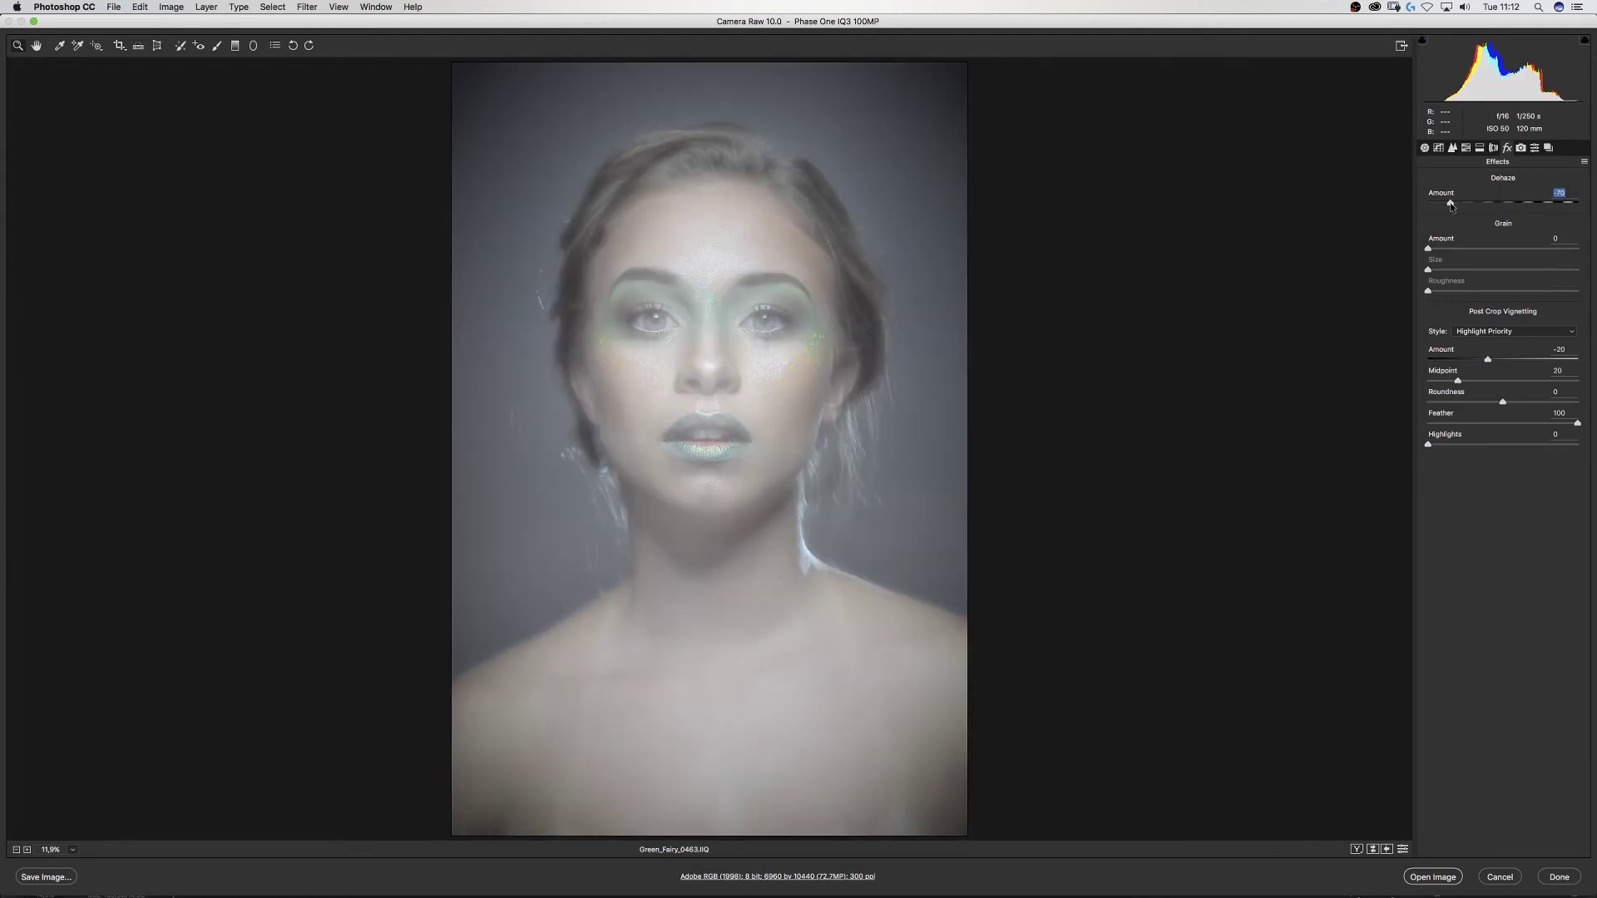
type("0")
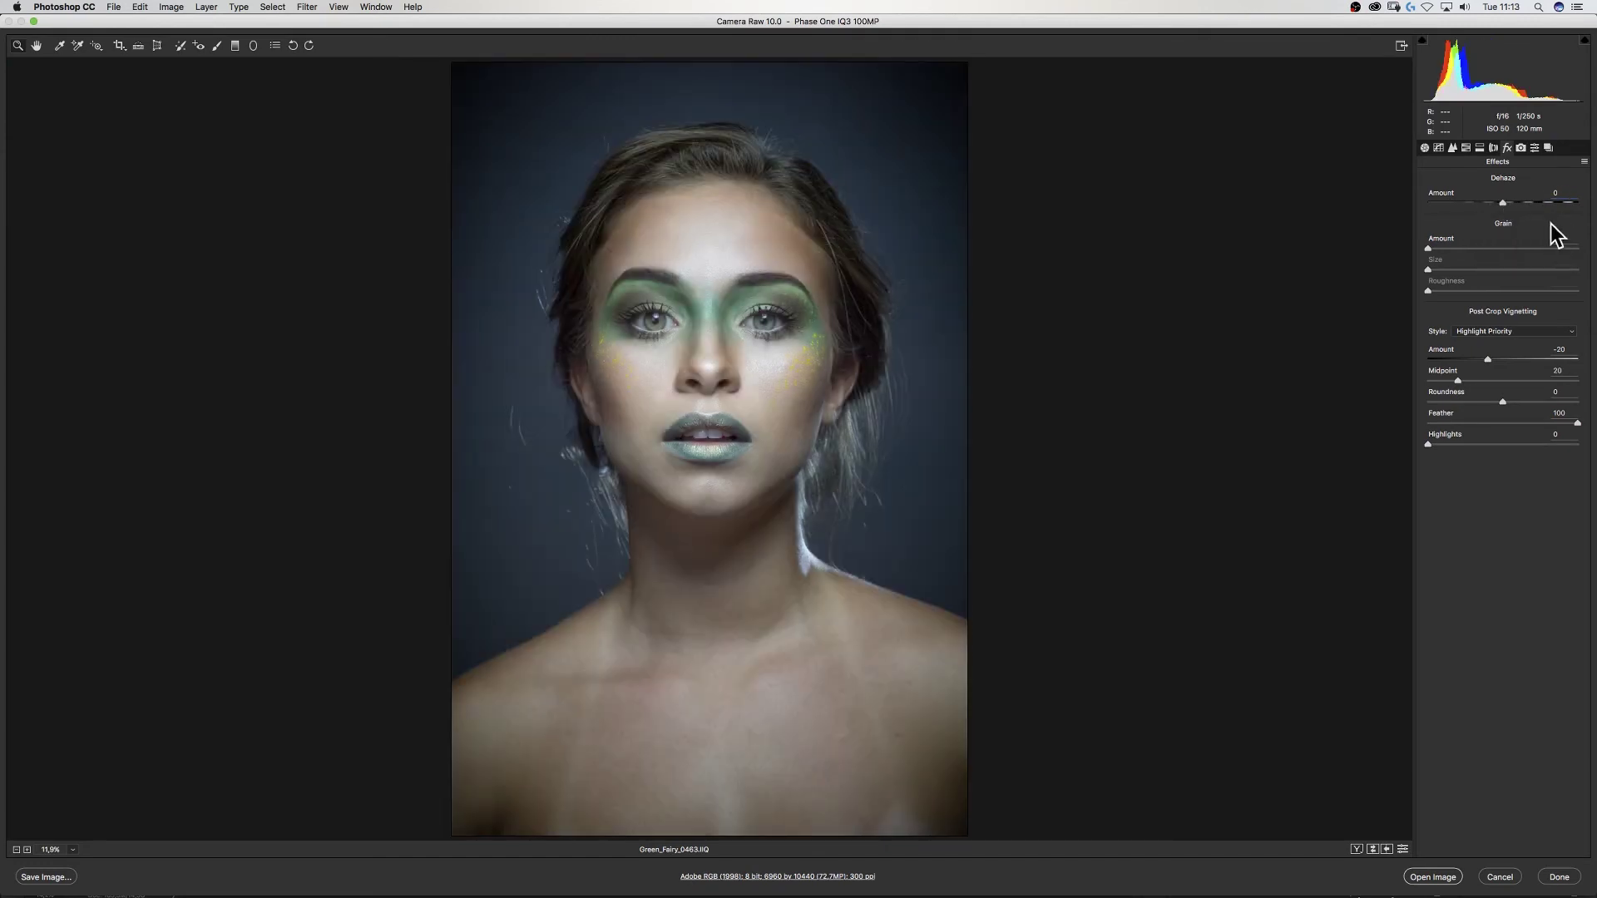
key("Tab")
left_click(119, 45)
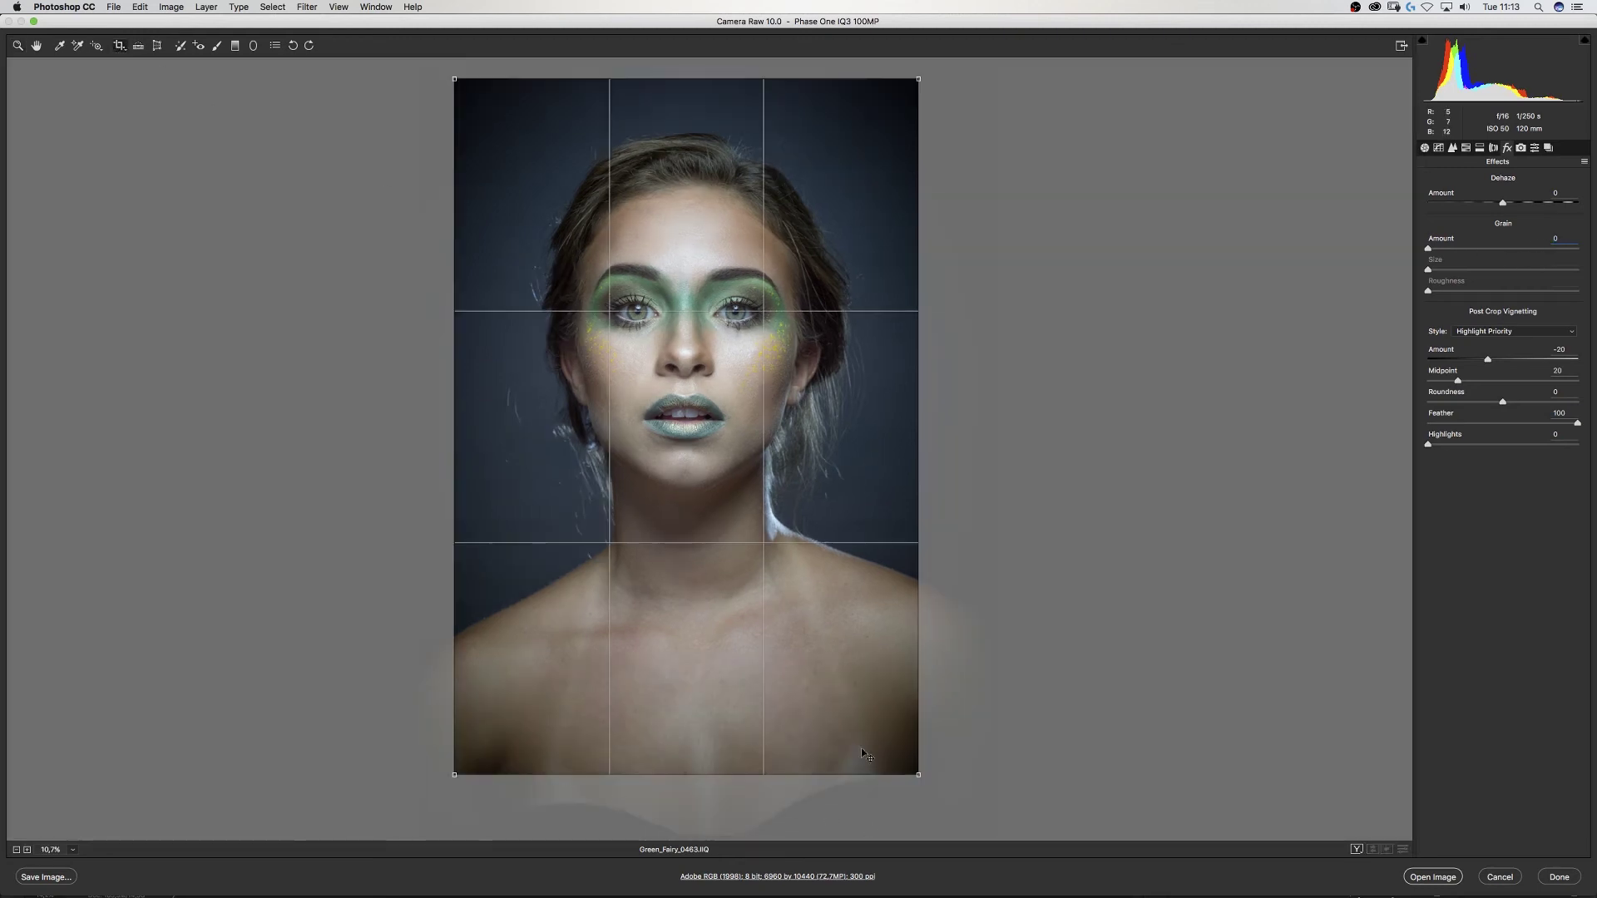
Step: Commit the crop, test then reset Post Crop Vignetting Amount to 0, and show Camera Calibration
key("Return")
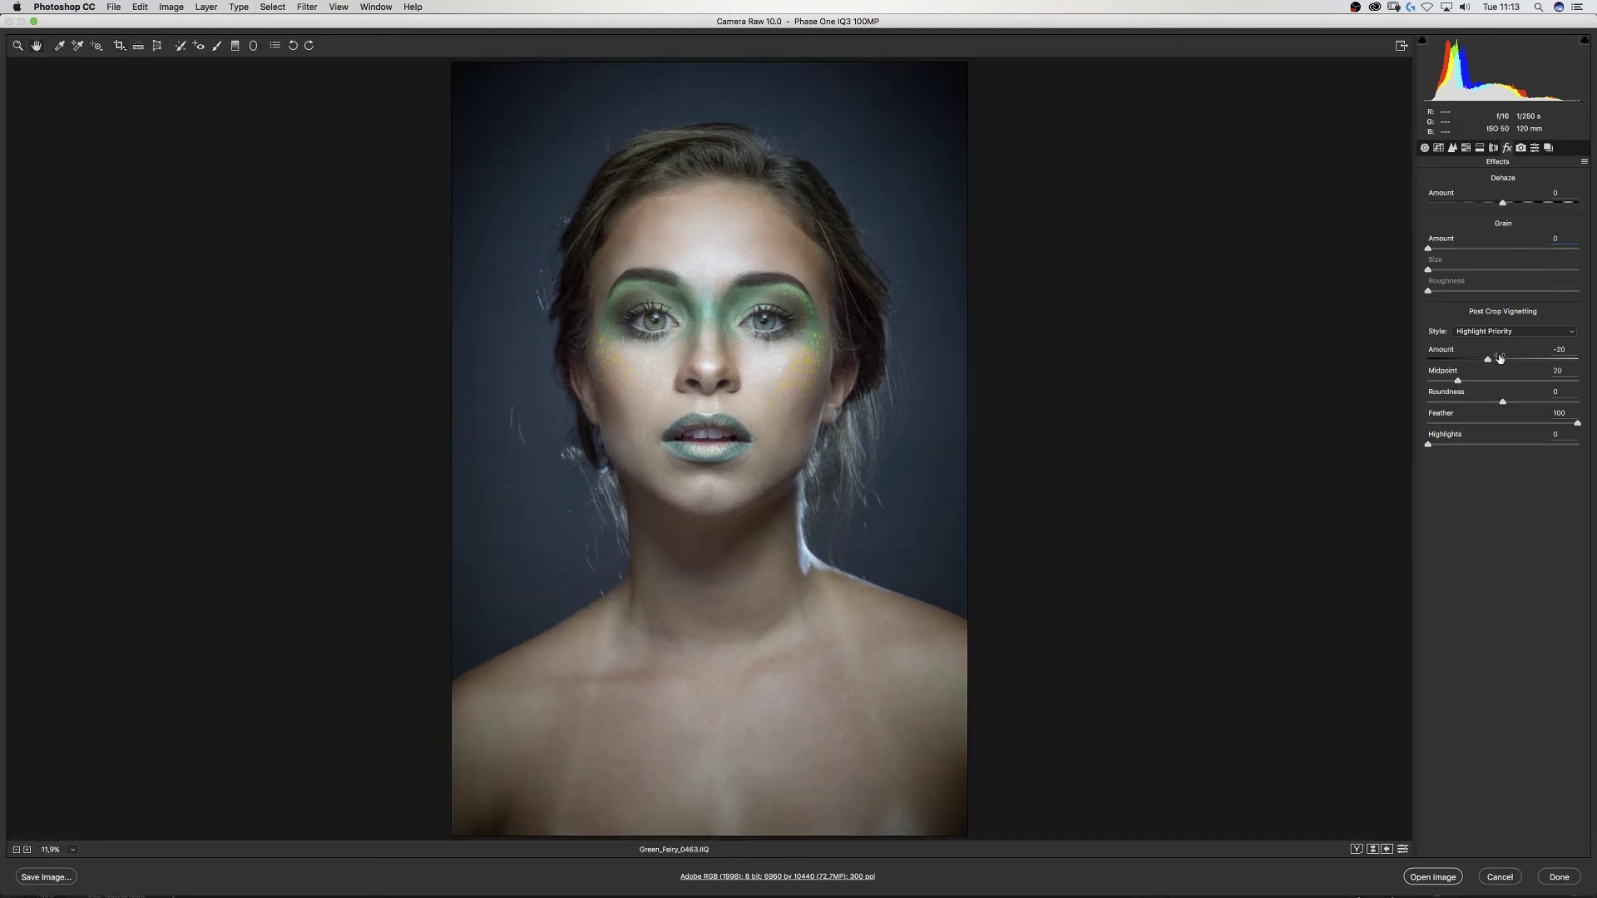
left_click_drag(1488, 361, 1578, 361)
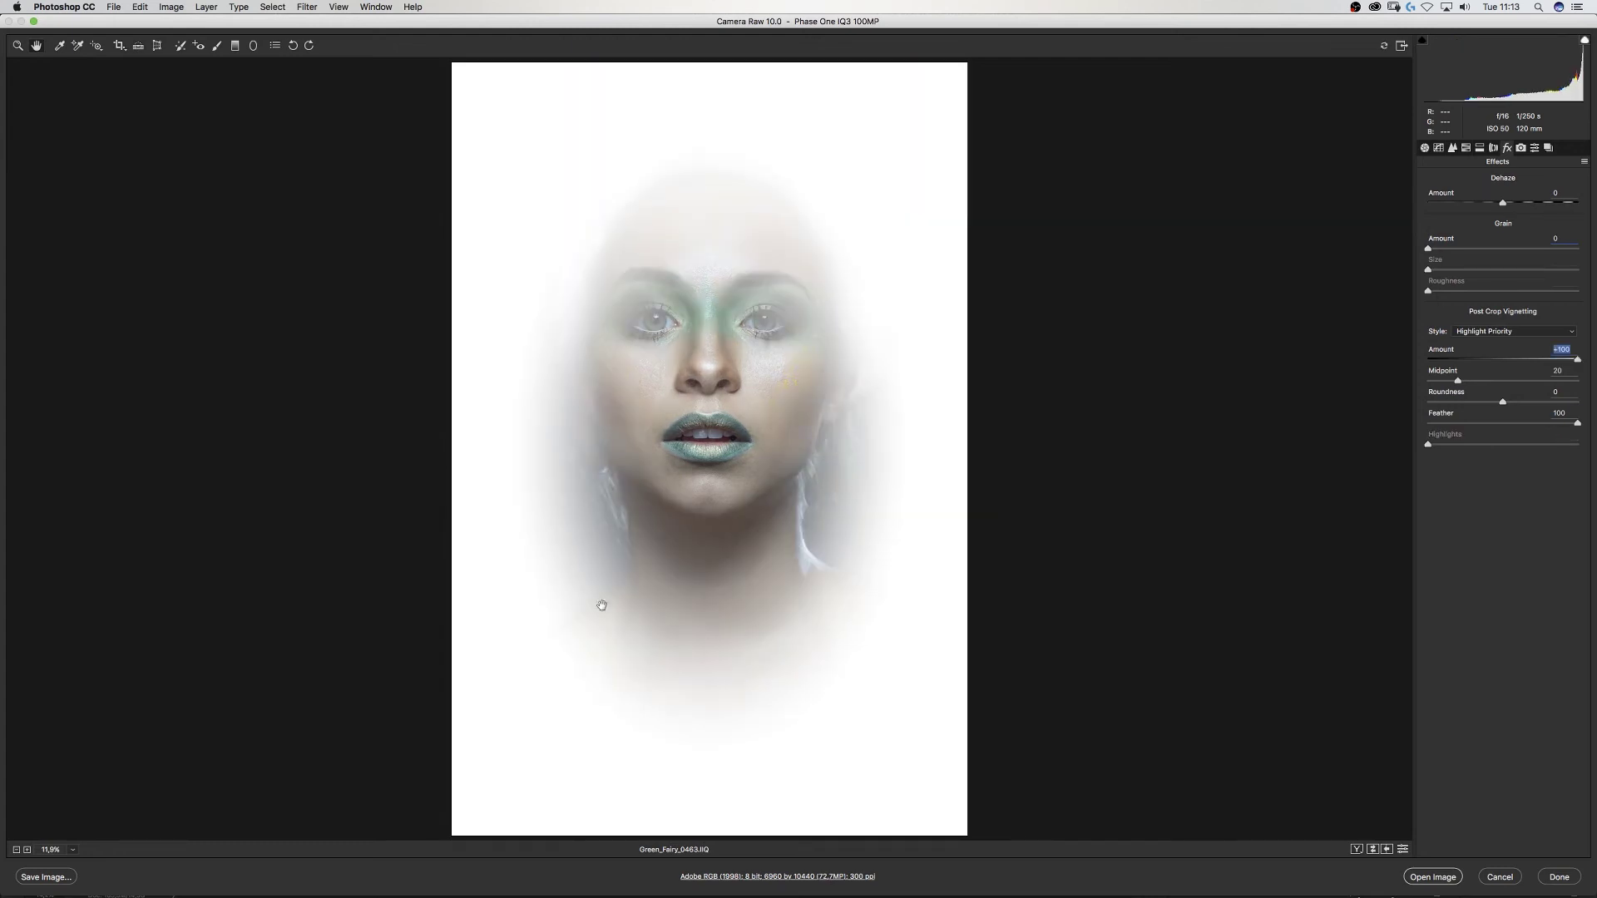
double_click(1503, 359)
key("super+alt+8")
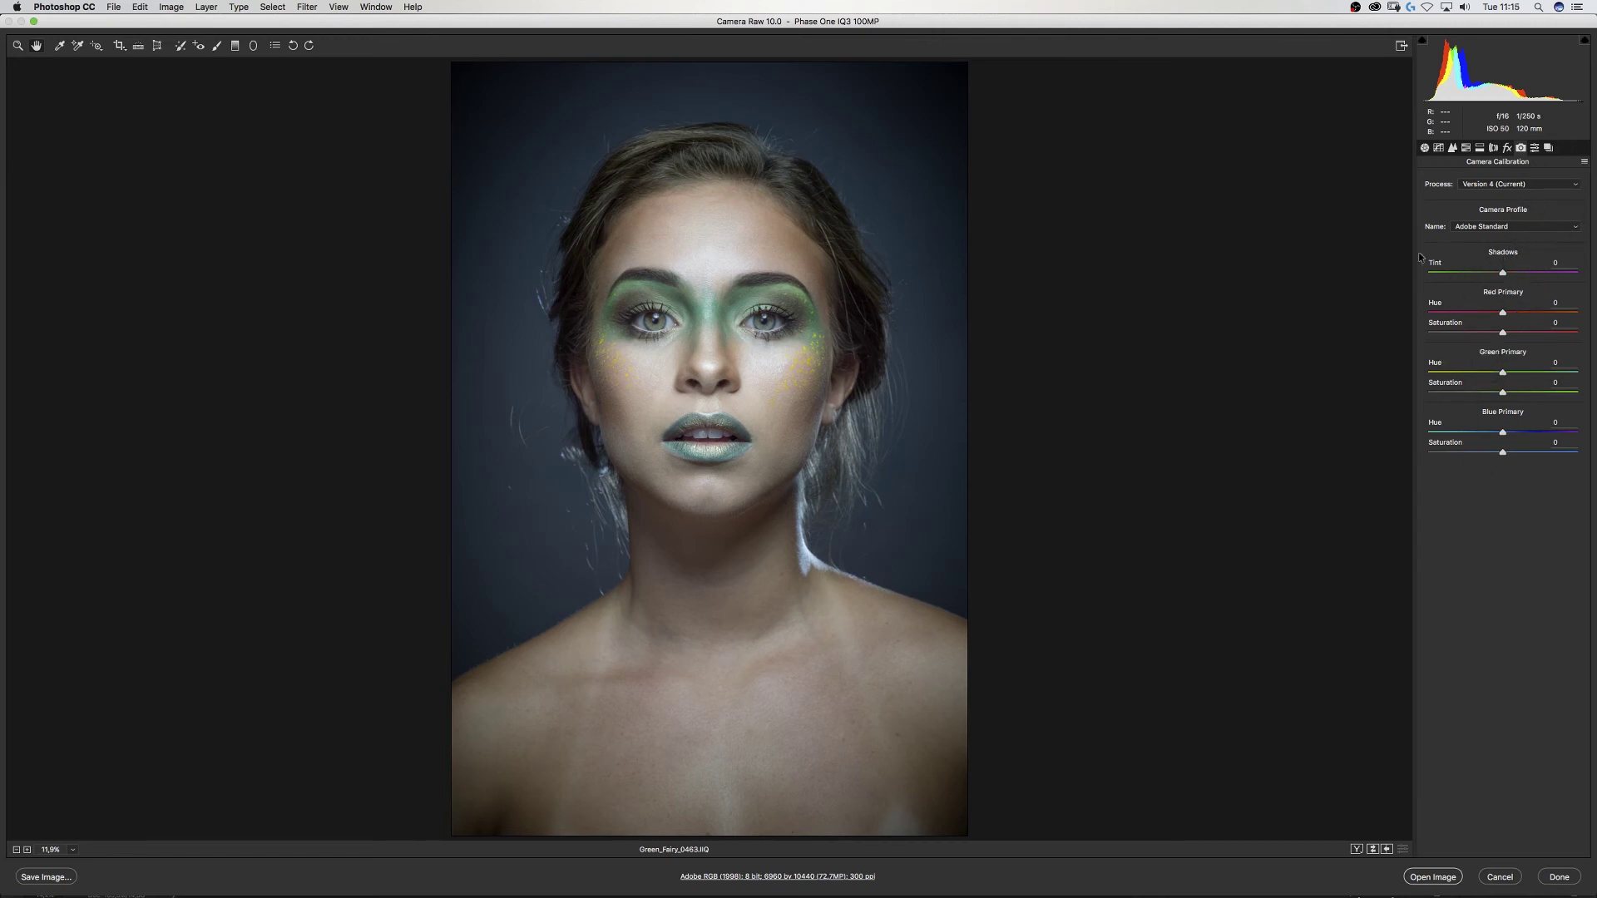
Step: Start a new preset from the presets list, cancel it, and zoom in on the face
left_click(1535, 147)
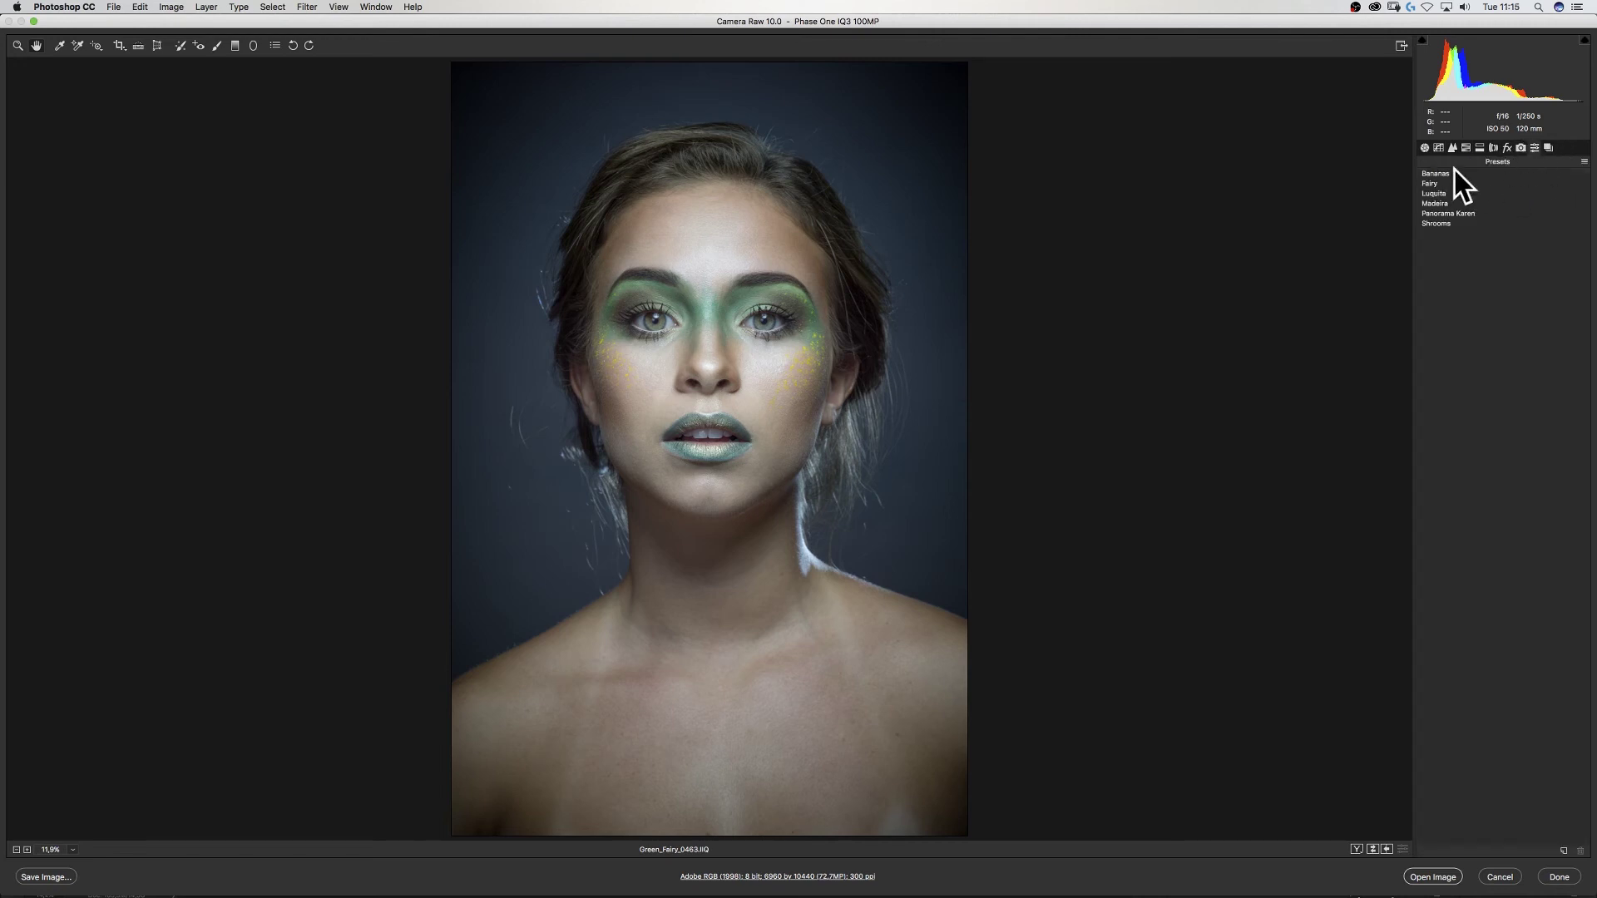
left_click(1564, 851)
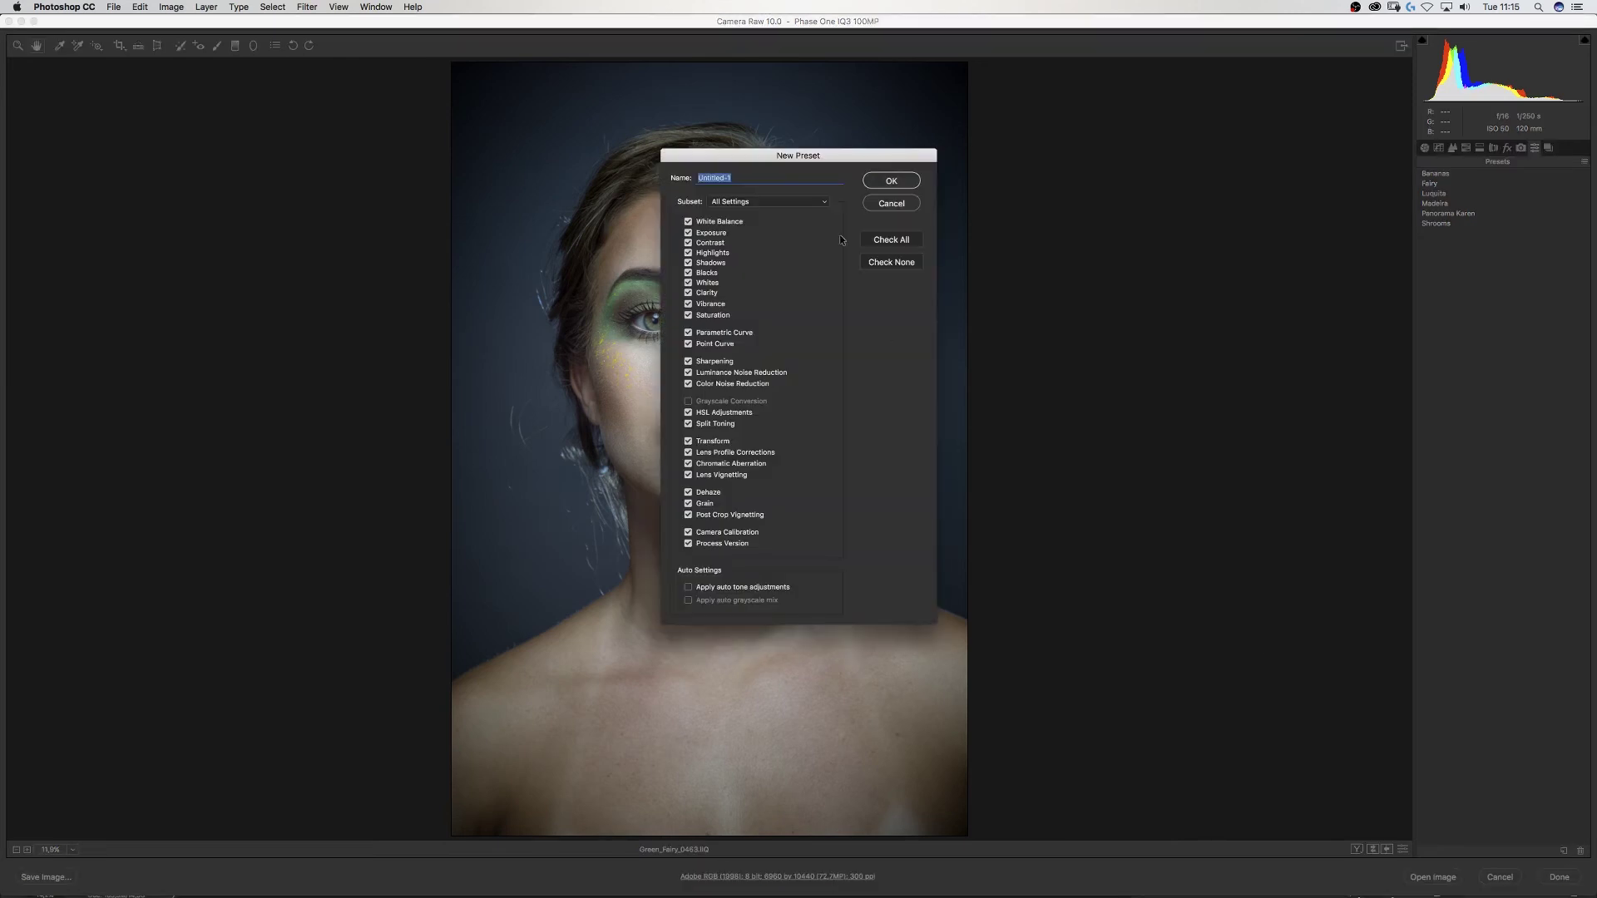
left_click(897, 208)
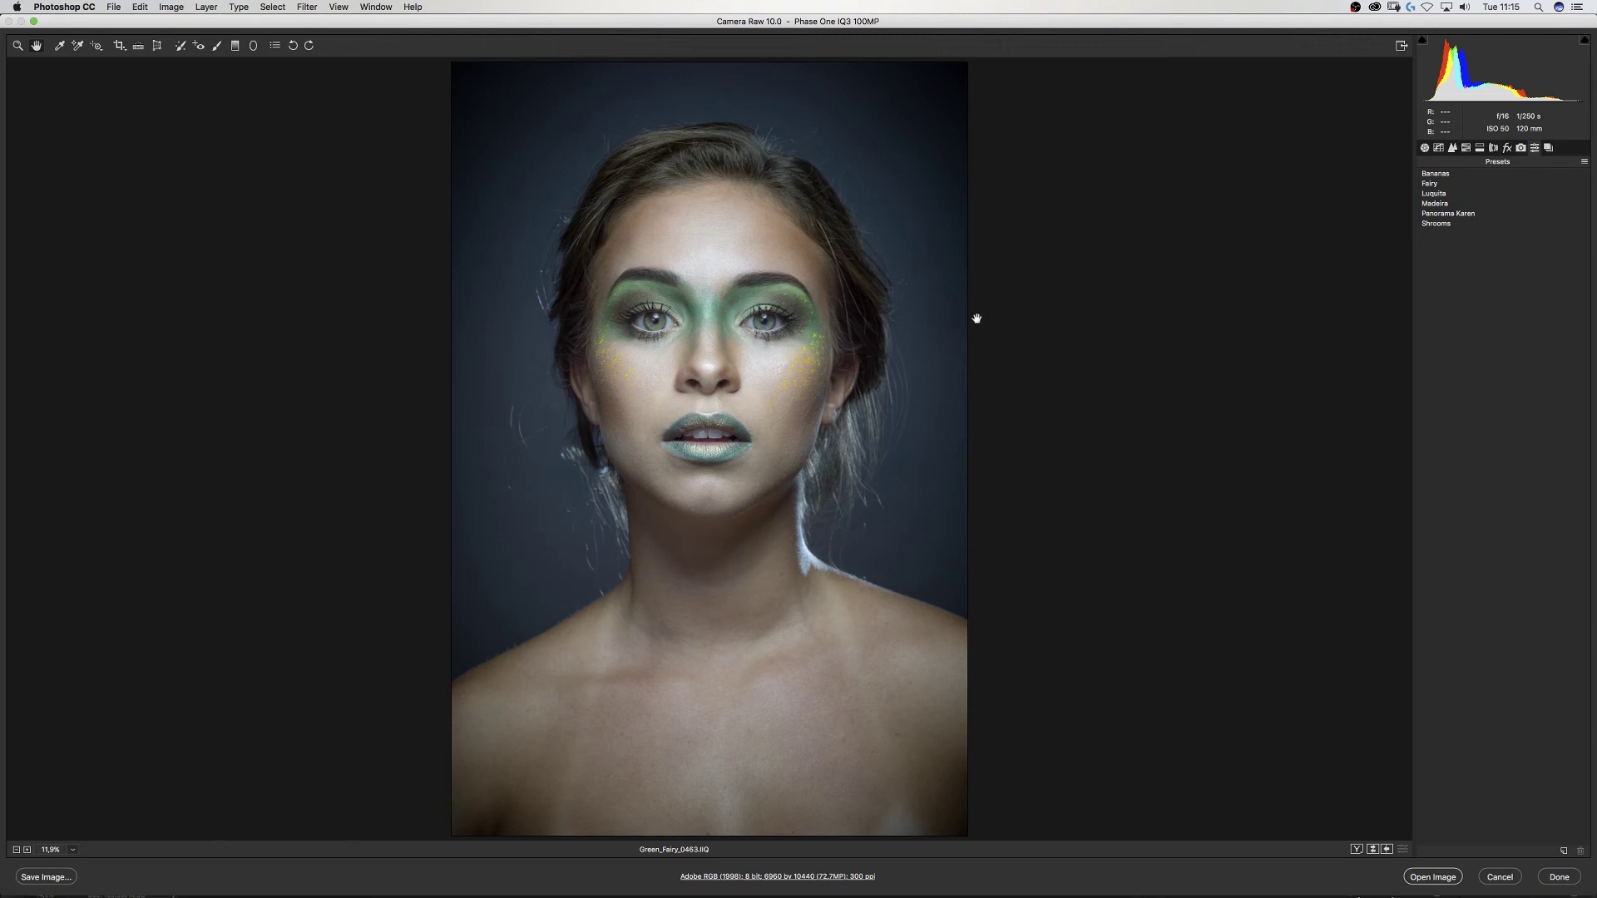
key("super+equal")
key("super+equal")
key("super+equal")
scroll(1004, 332, "up", 5)
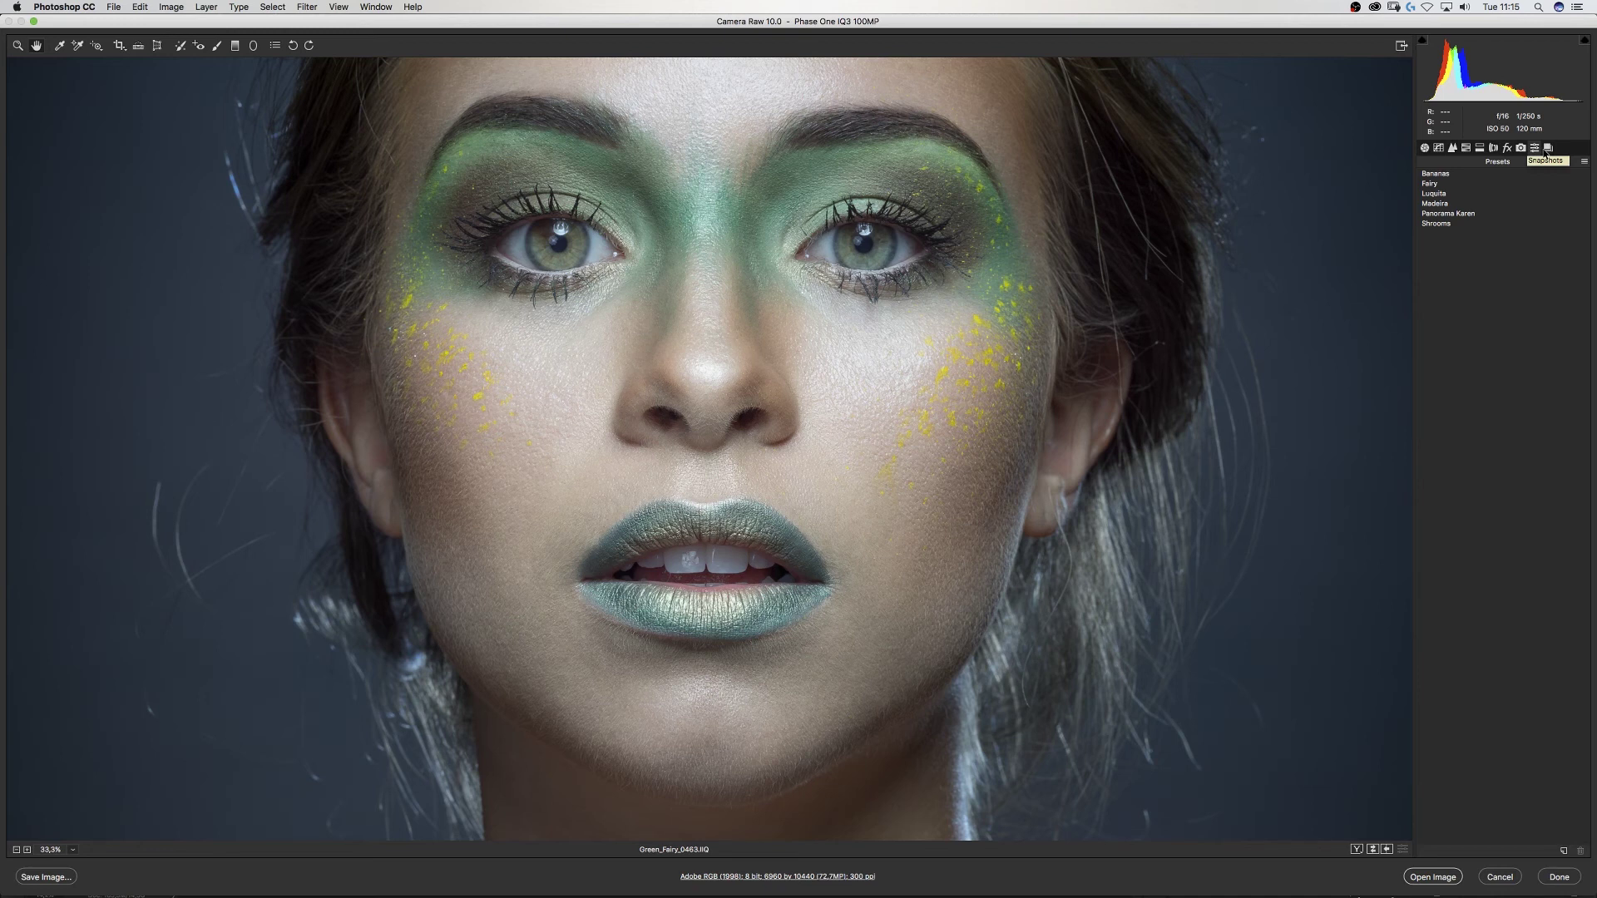
Step: Save a snapshot named 'MM' and return to the Basic panel
left_click(1548, 148)
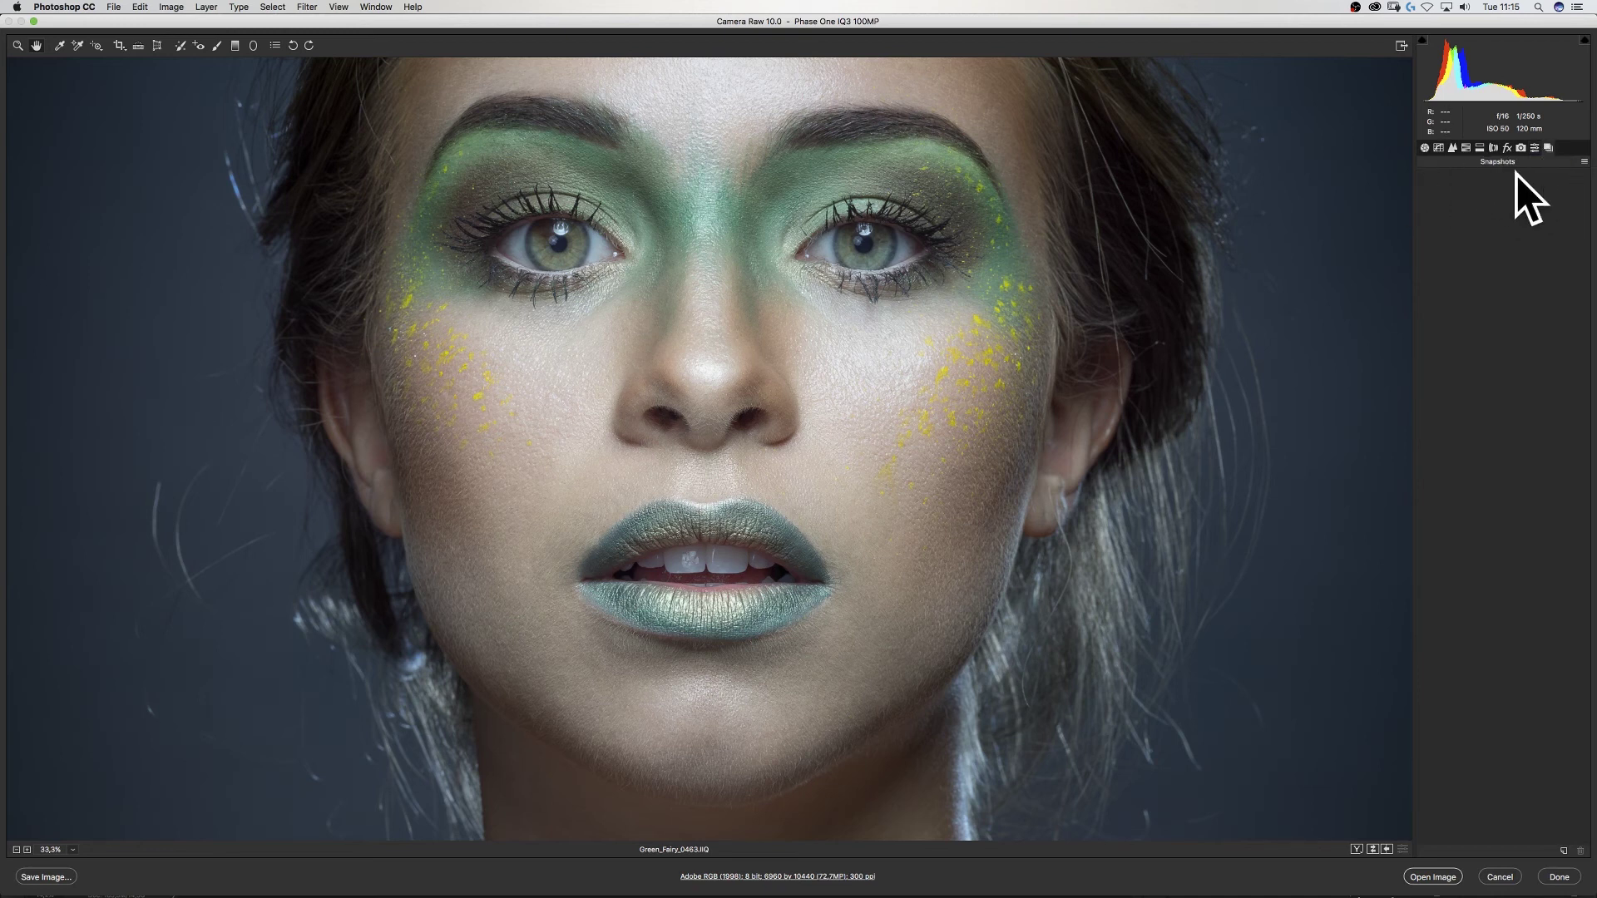
left_click(1563, 850)
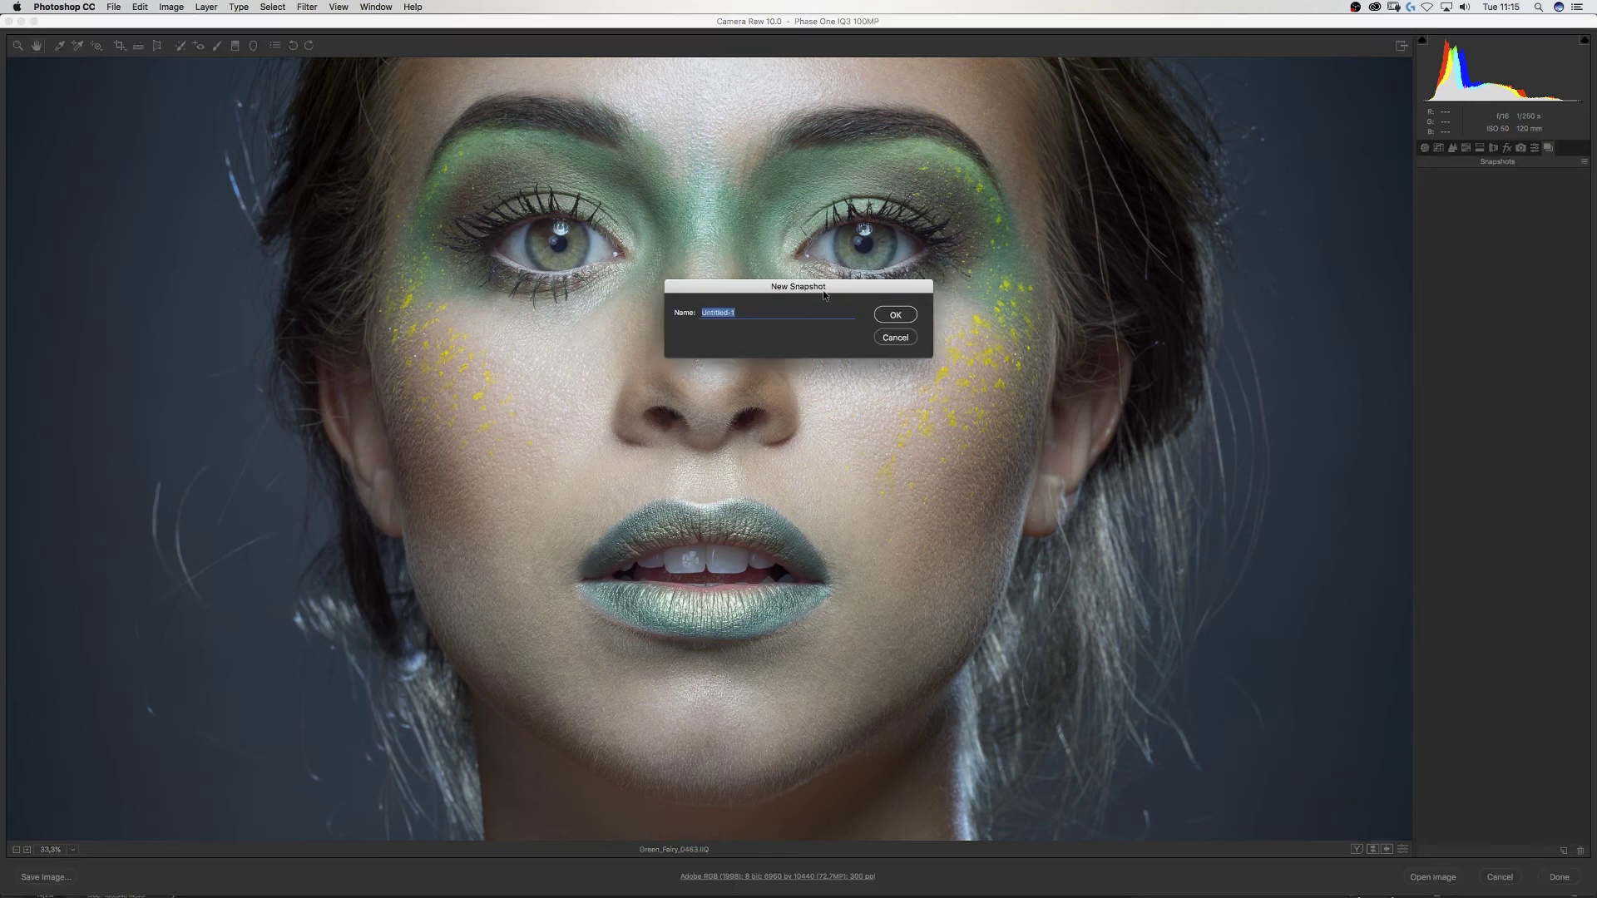
type("MM")
key("Return")
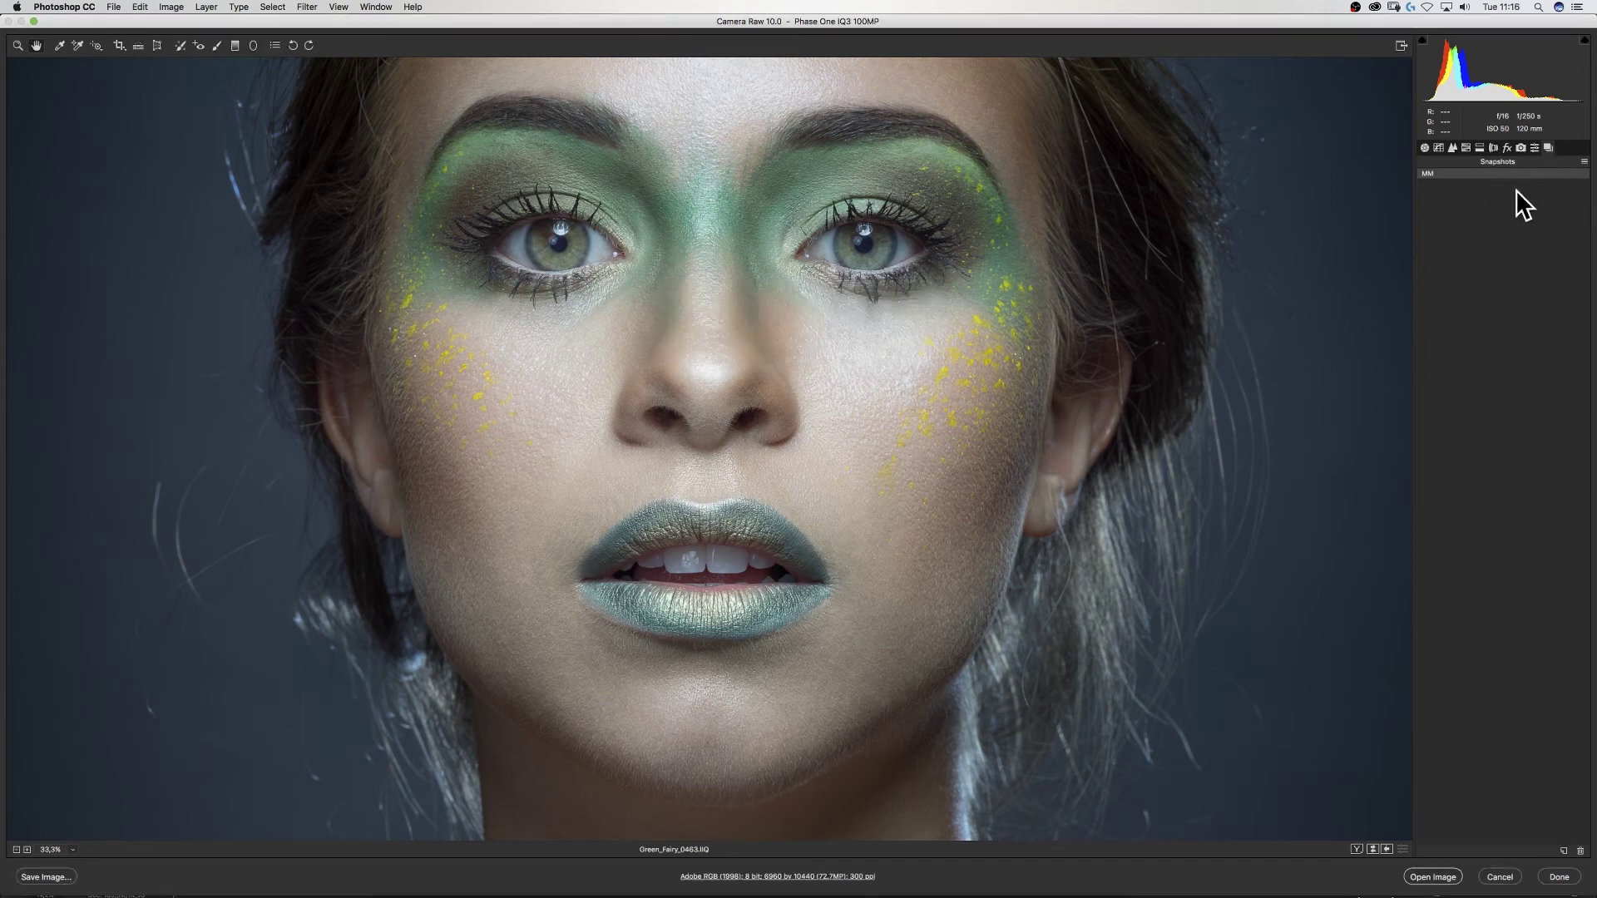
left_click(1424, 147)
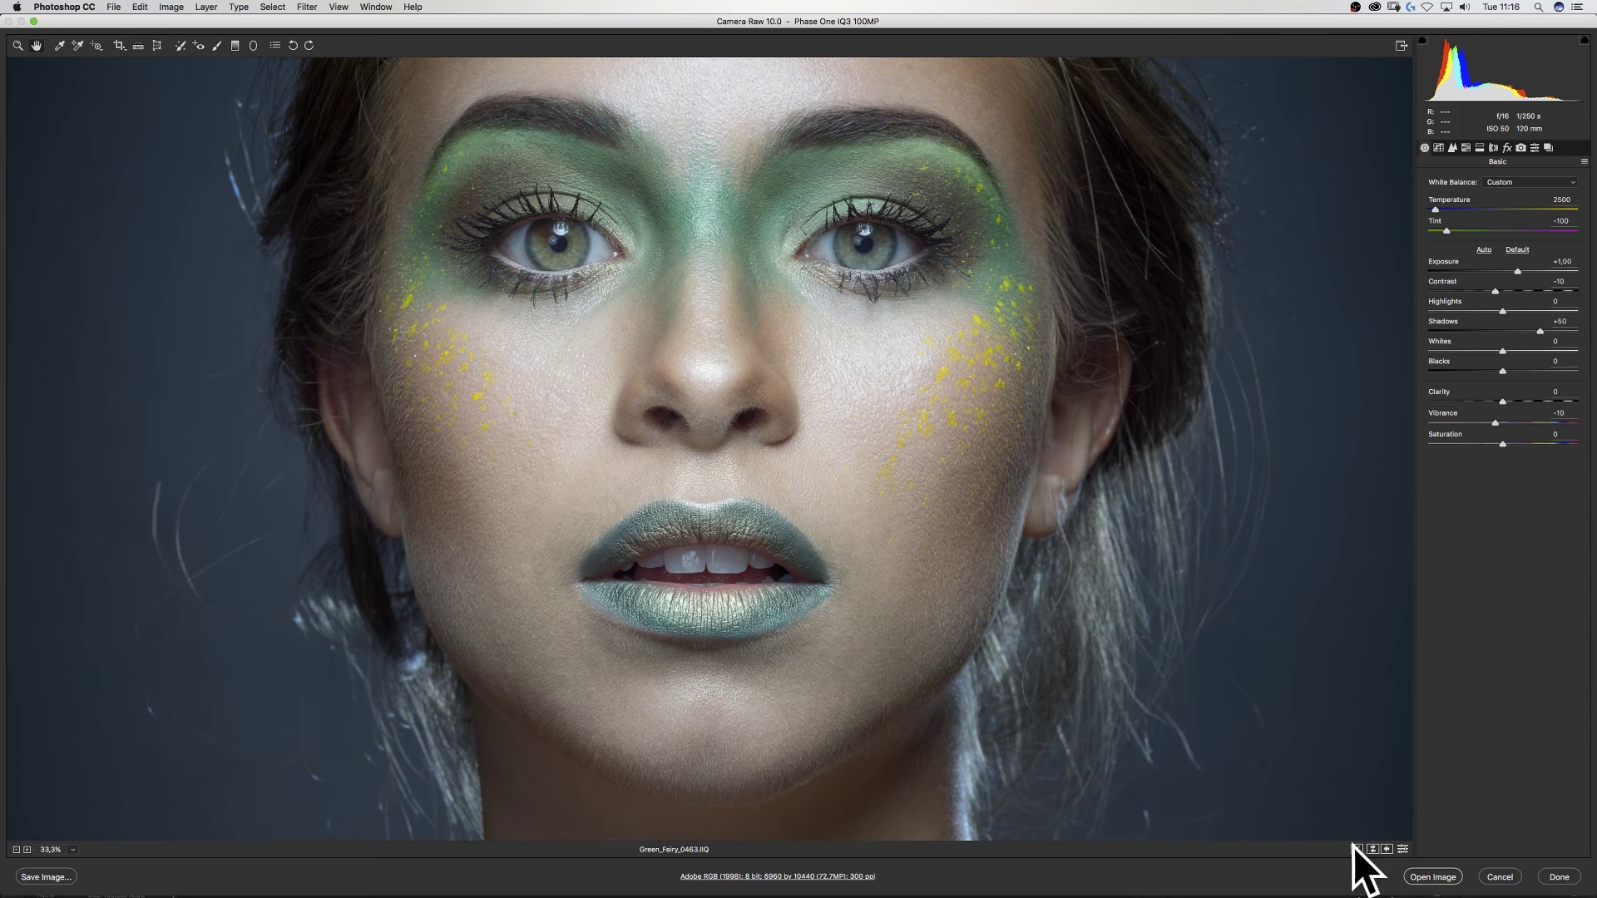
left_click(1356, 849)
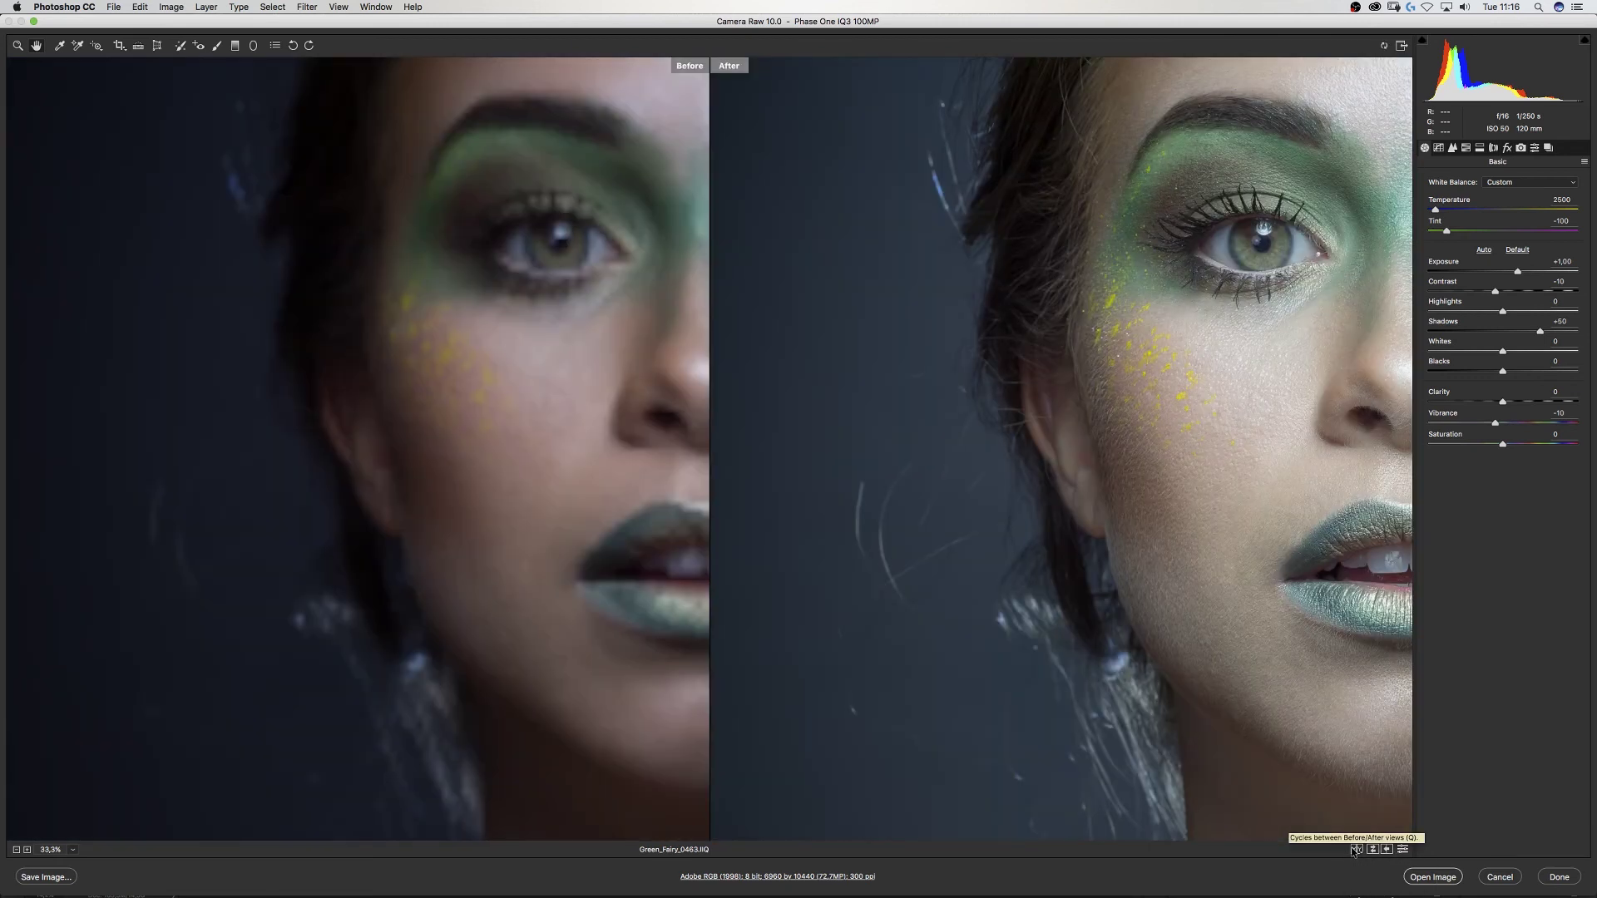
left_click(1356, 849)
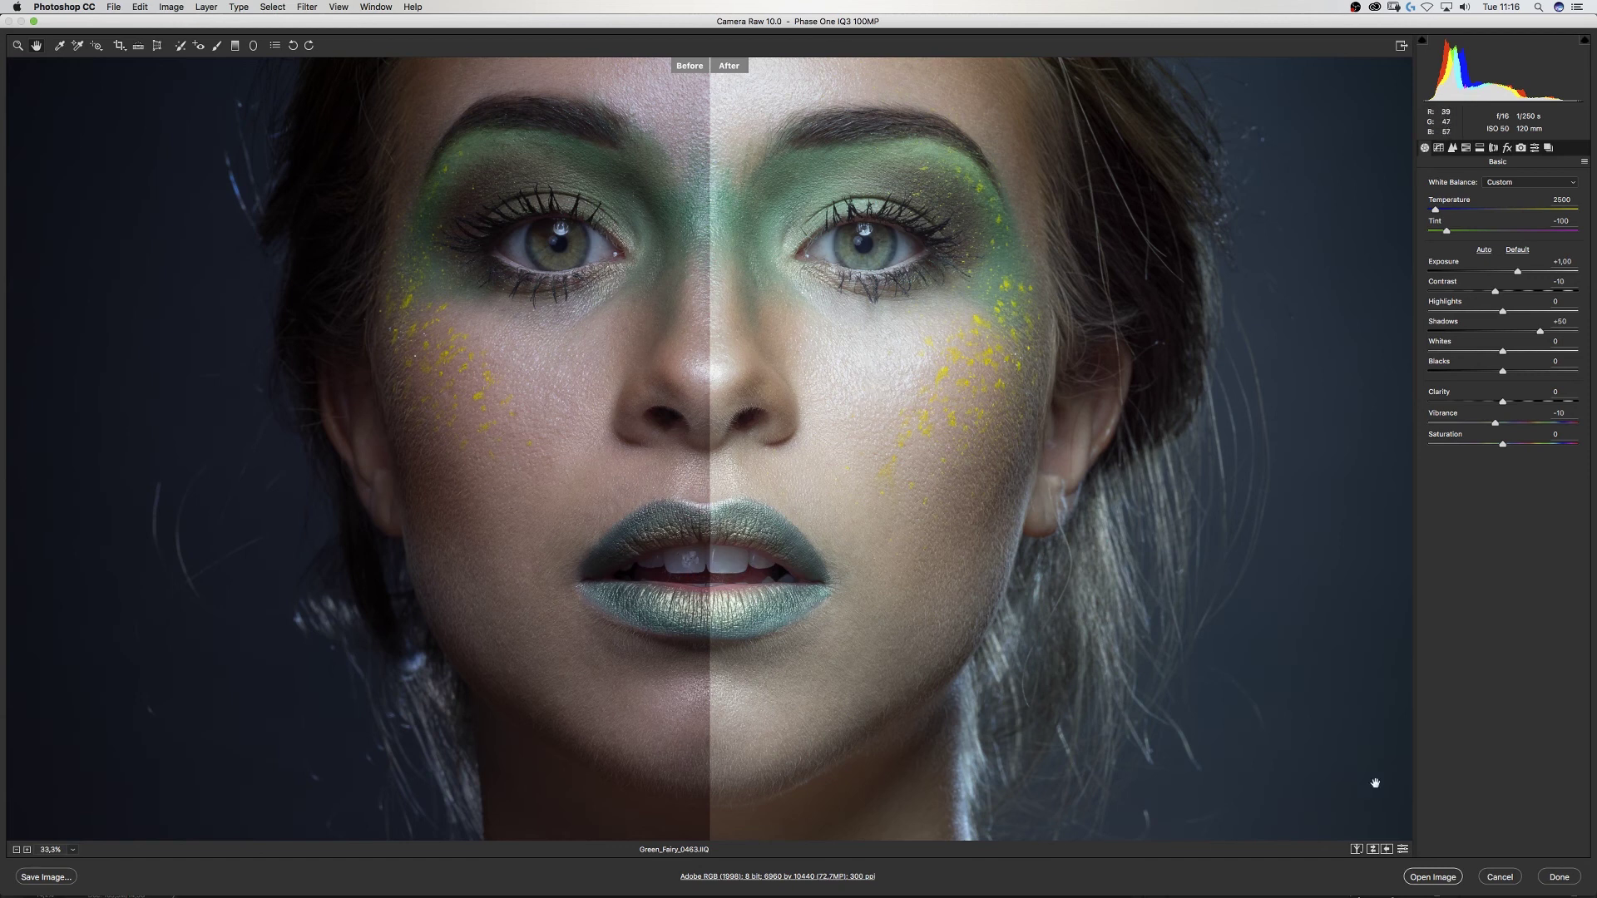
left_click(1356, 849)
left_click(1356, 849)
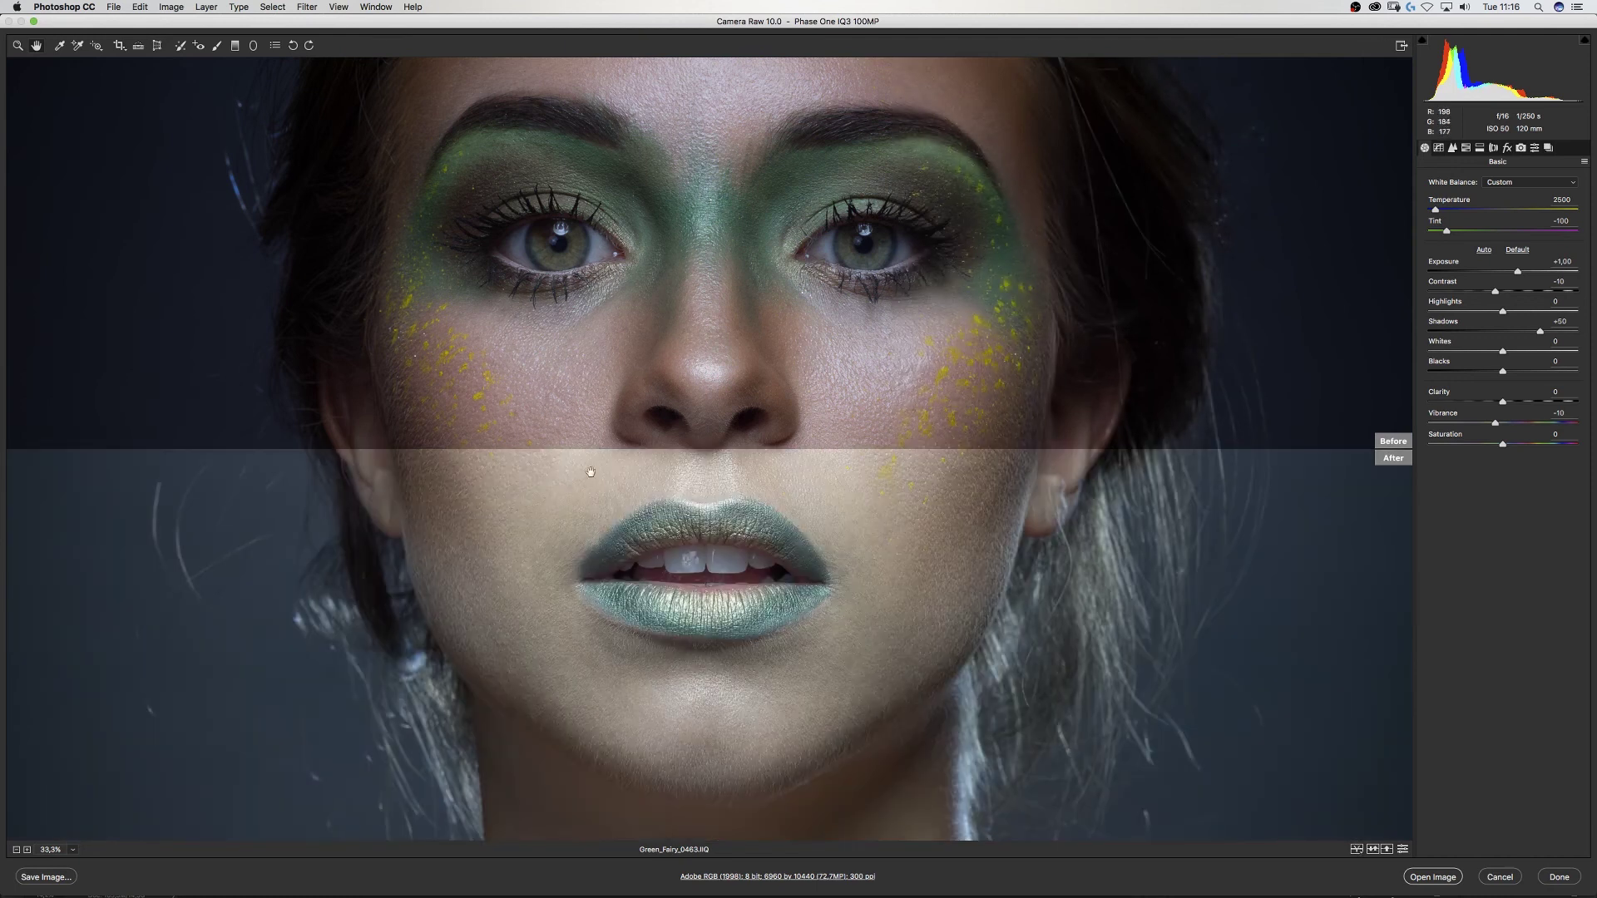
left_click(1357, 849)
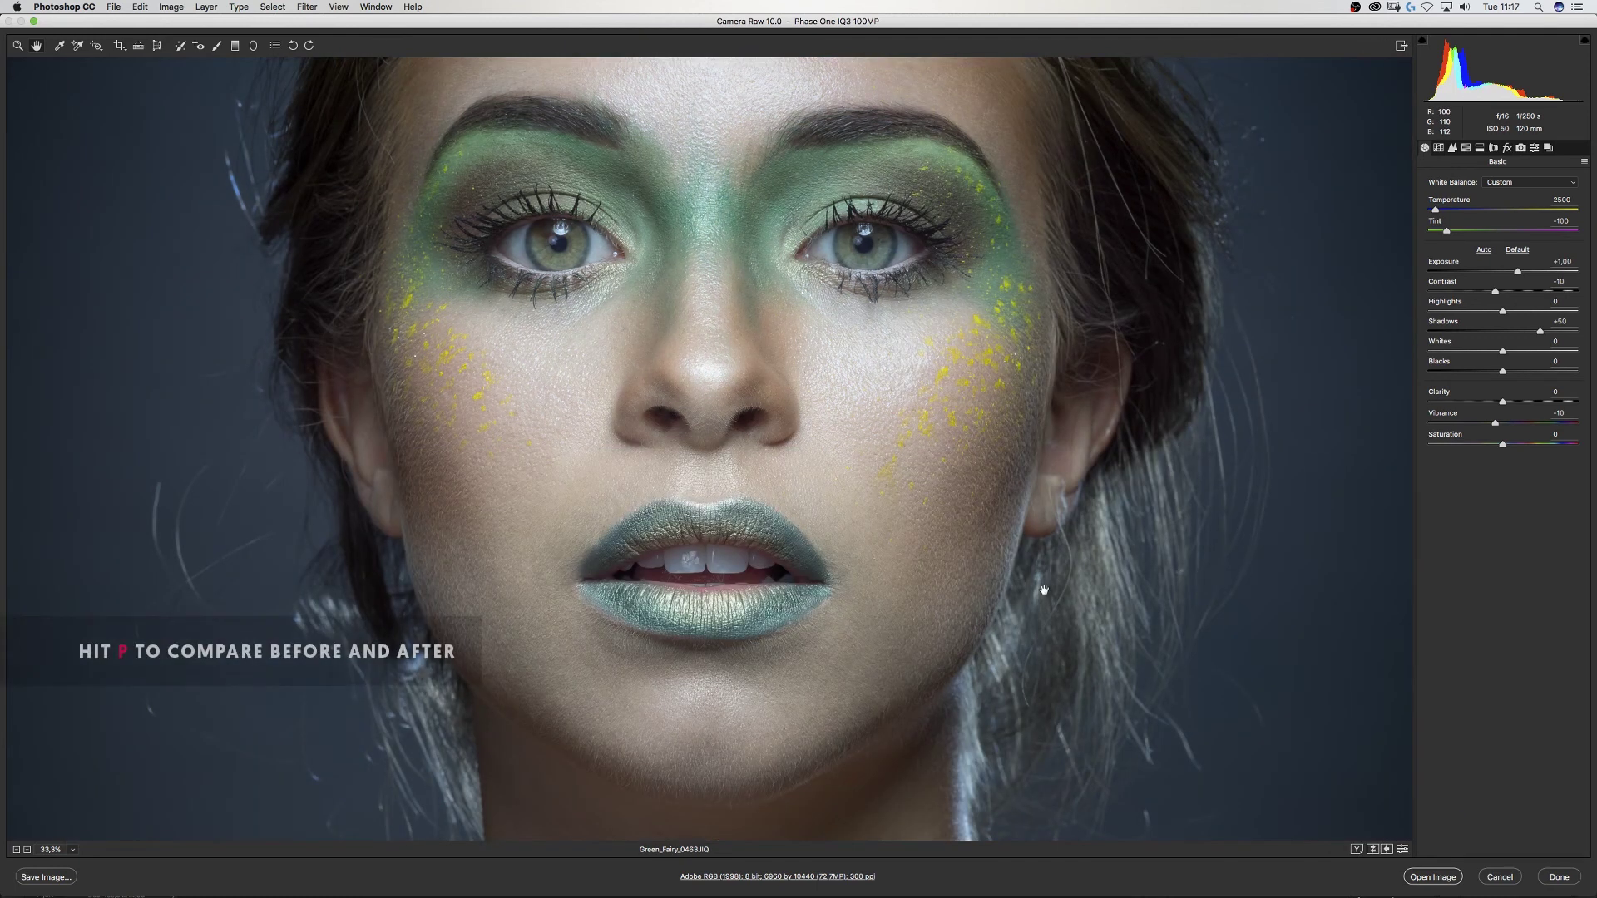
key("p")
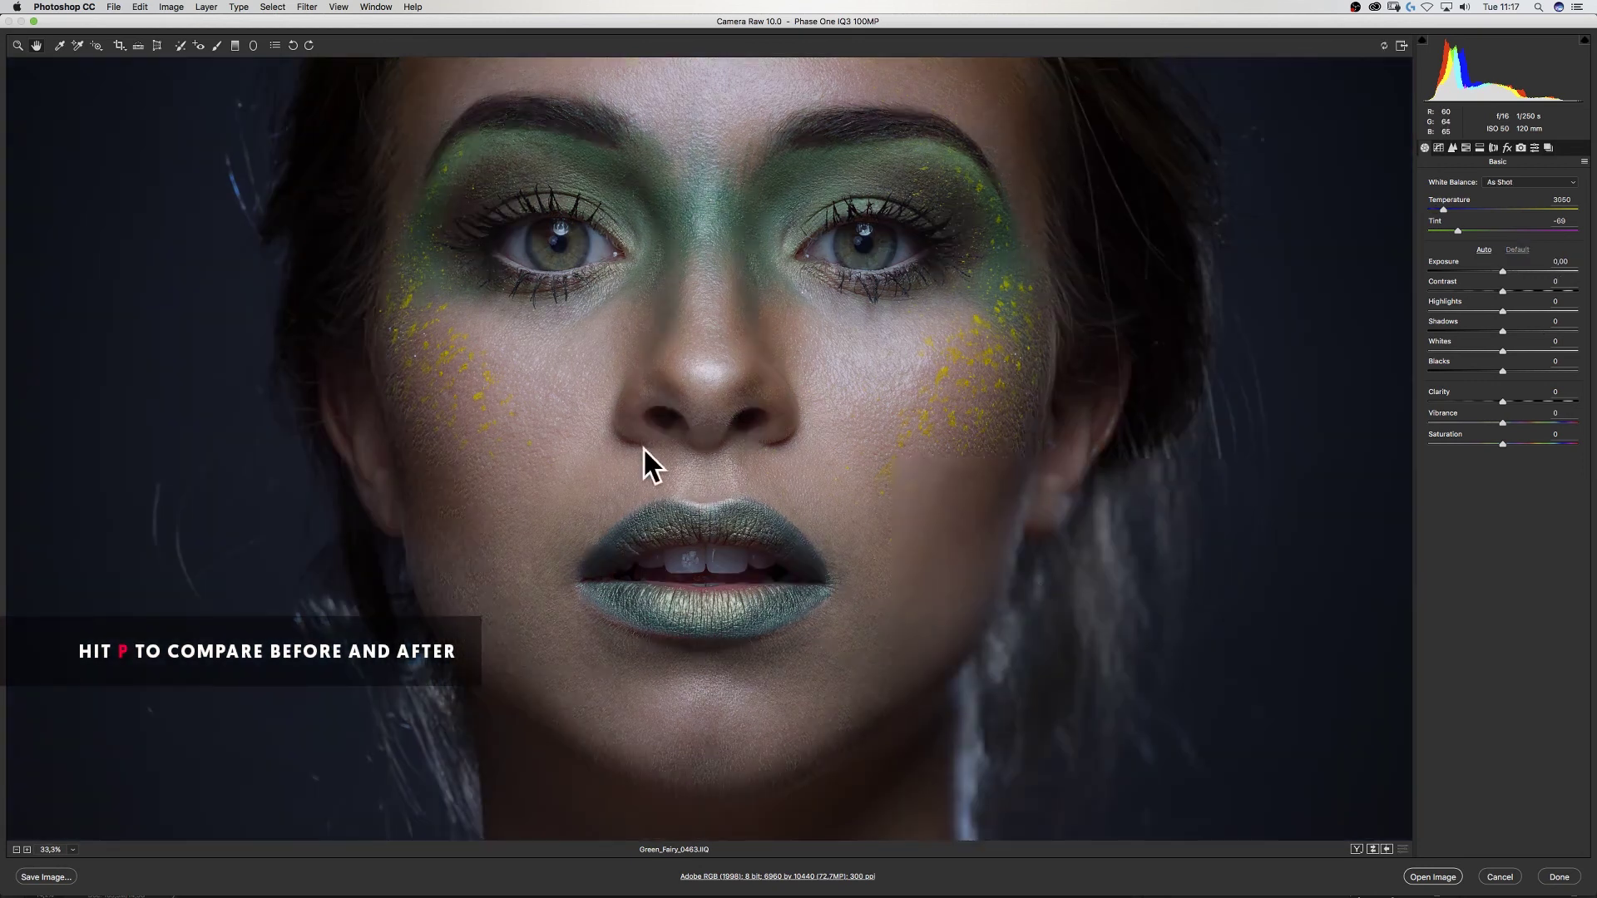
key("p")
key("p")
key("p")
key("p")
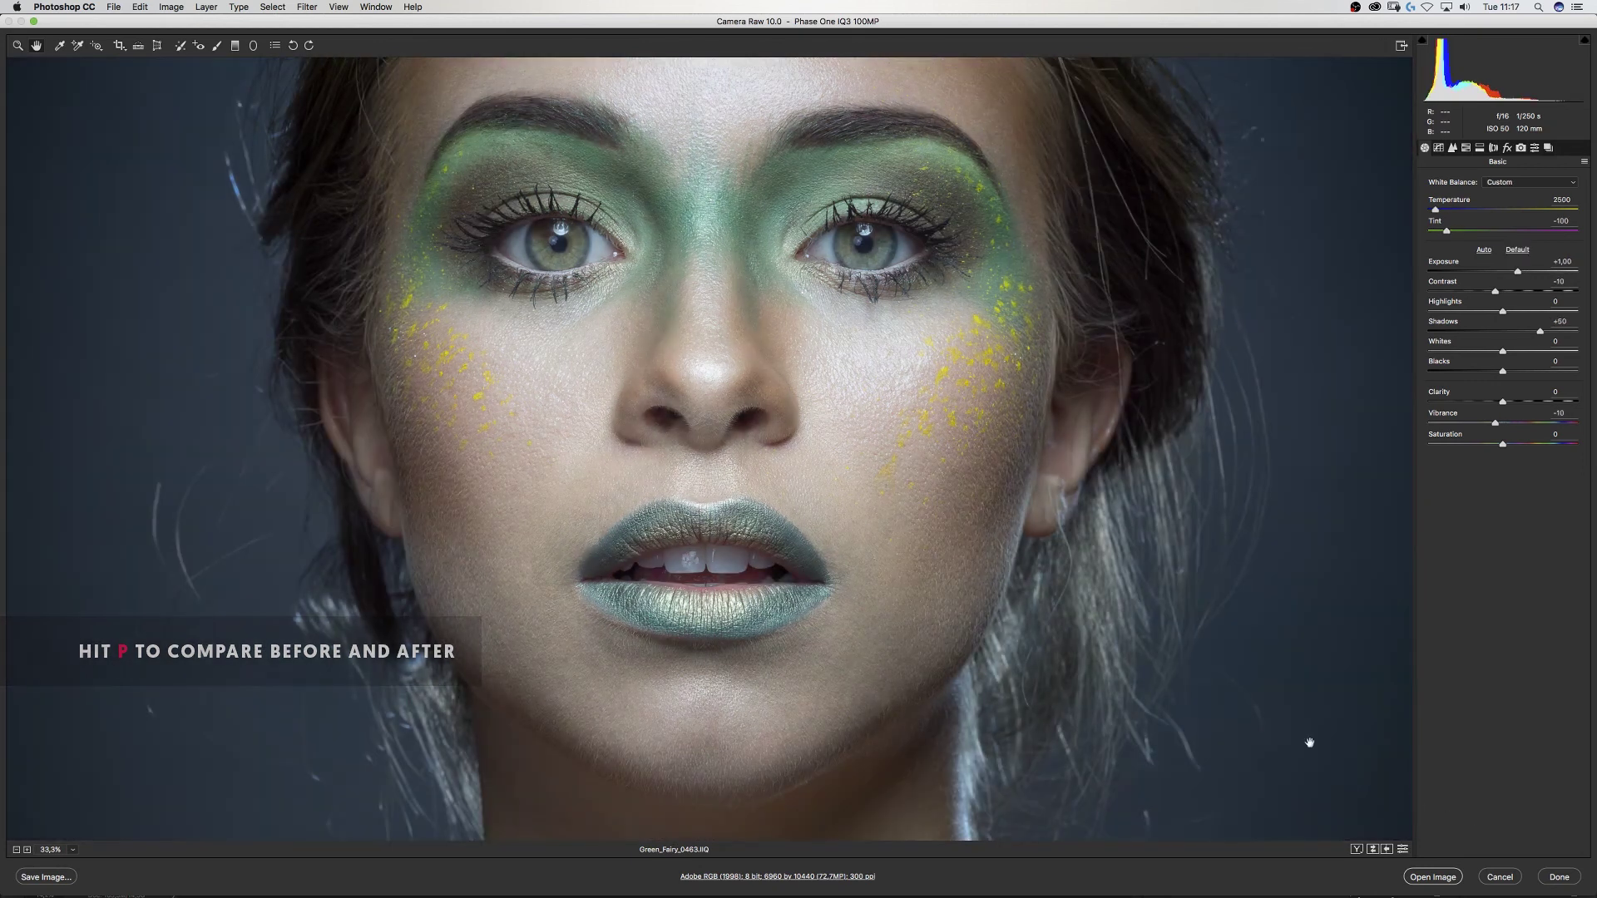
key("p")
key("p")
key("p")
key("p")
key("p")
key("p")
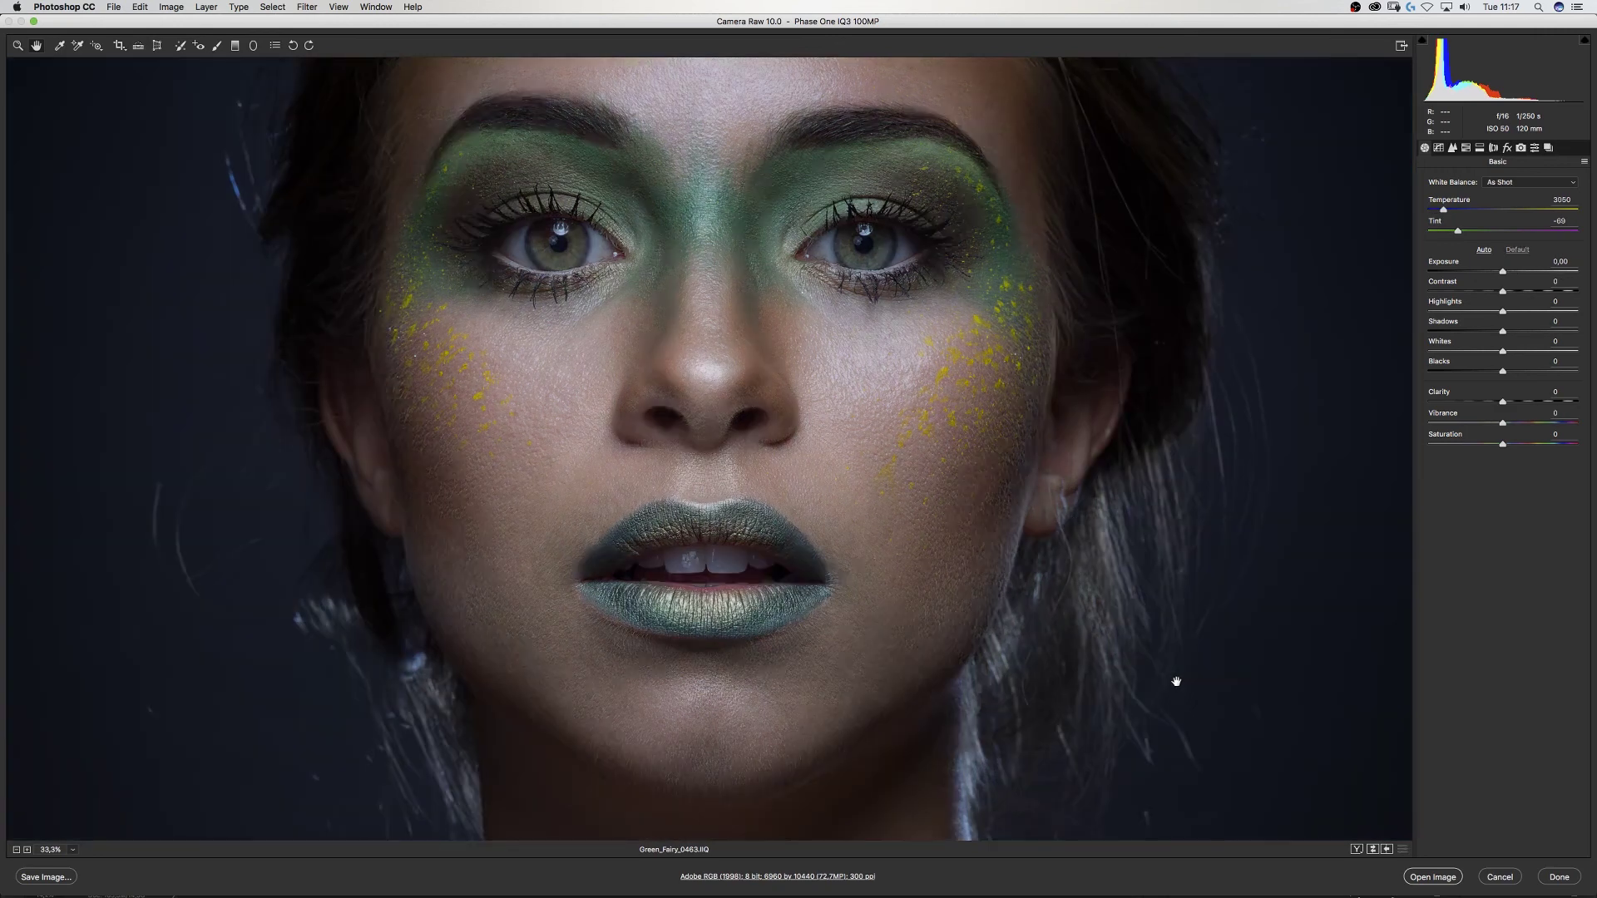
key("p")
key("p")
key("p")
key("p")
key("p")
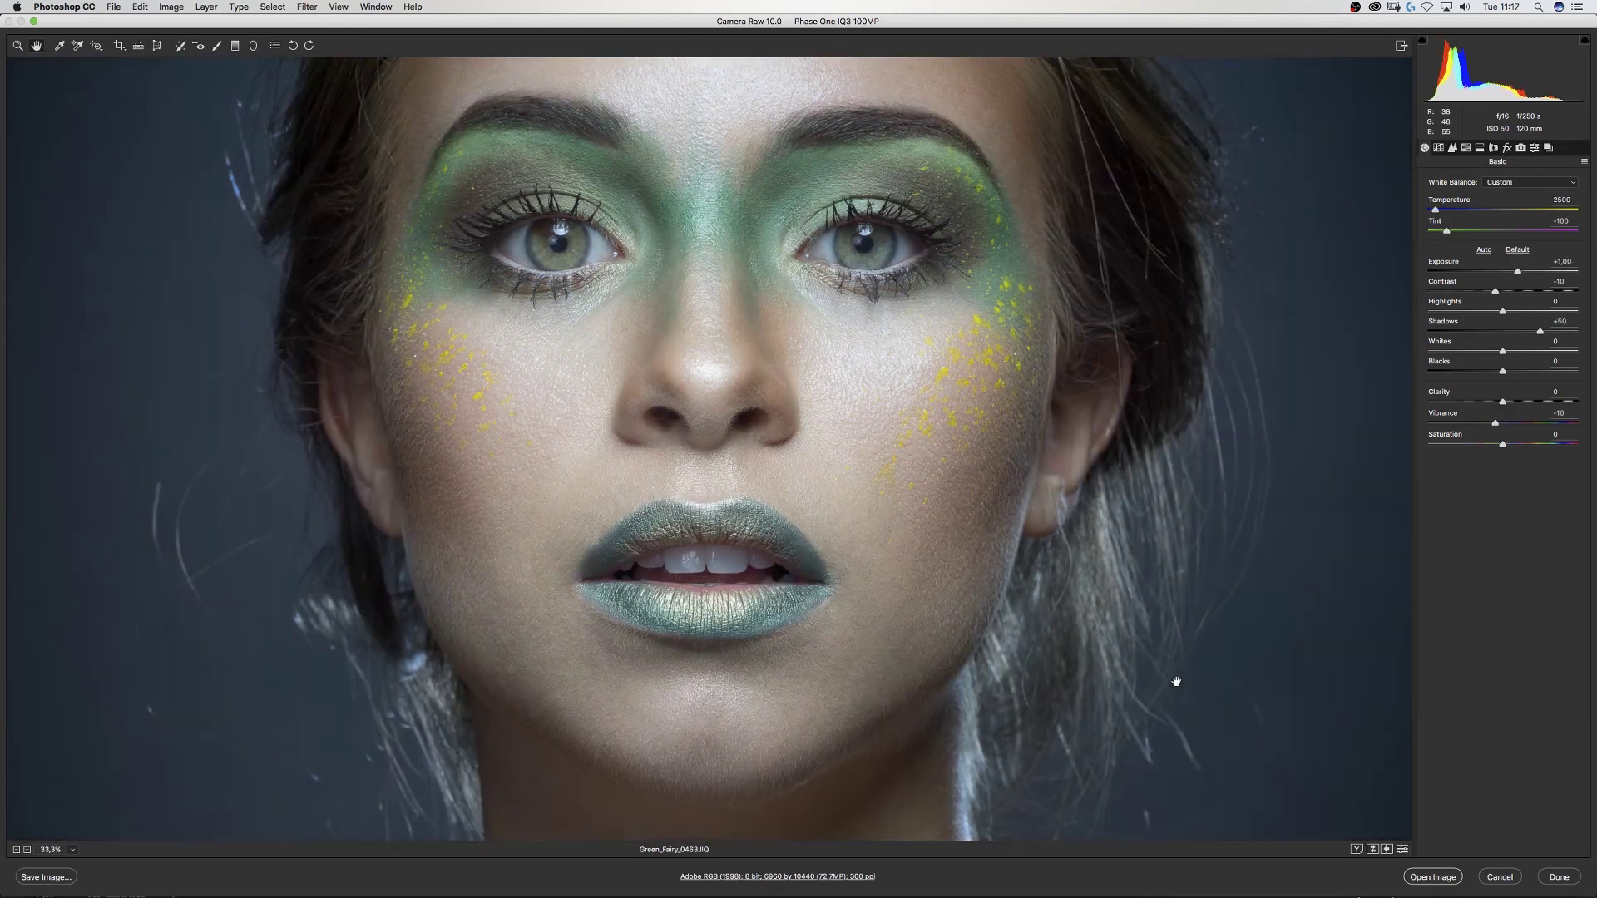
key("p")
key("p")
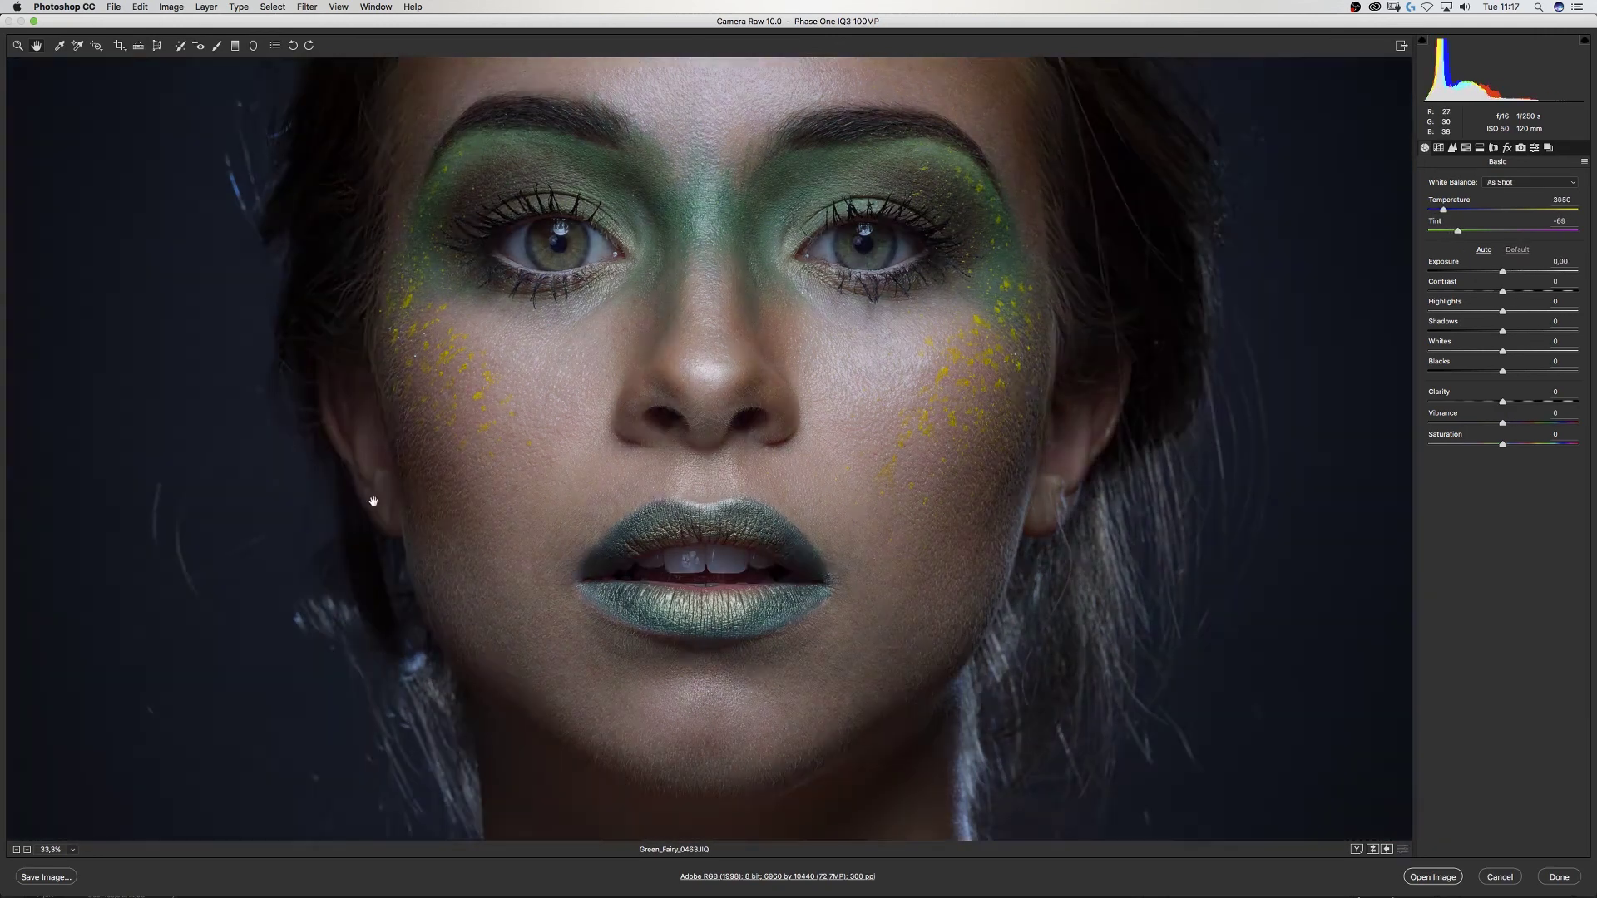
key("super+alt+p")
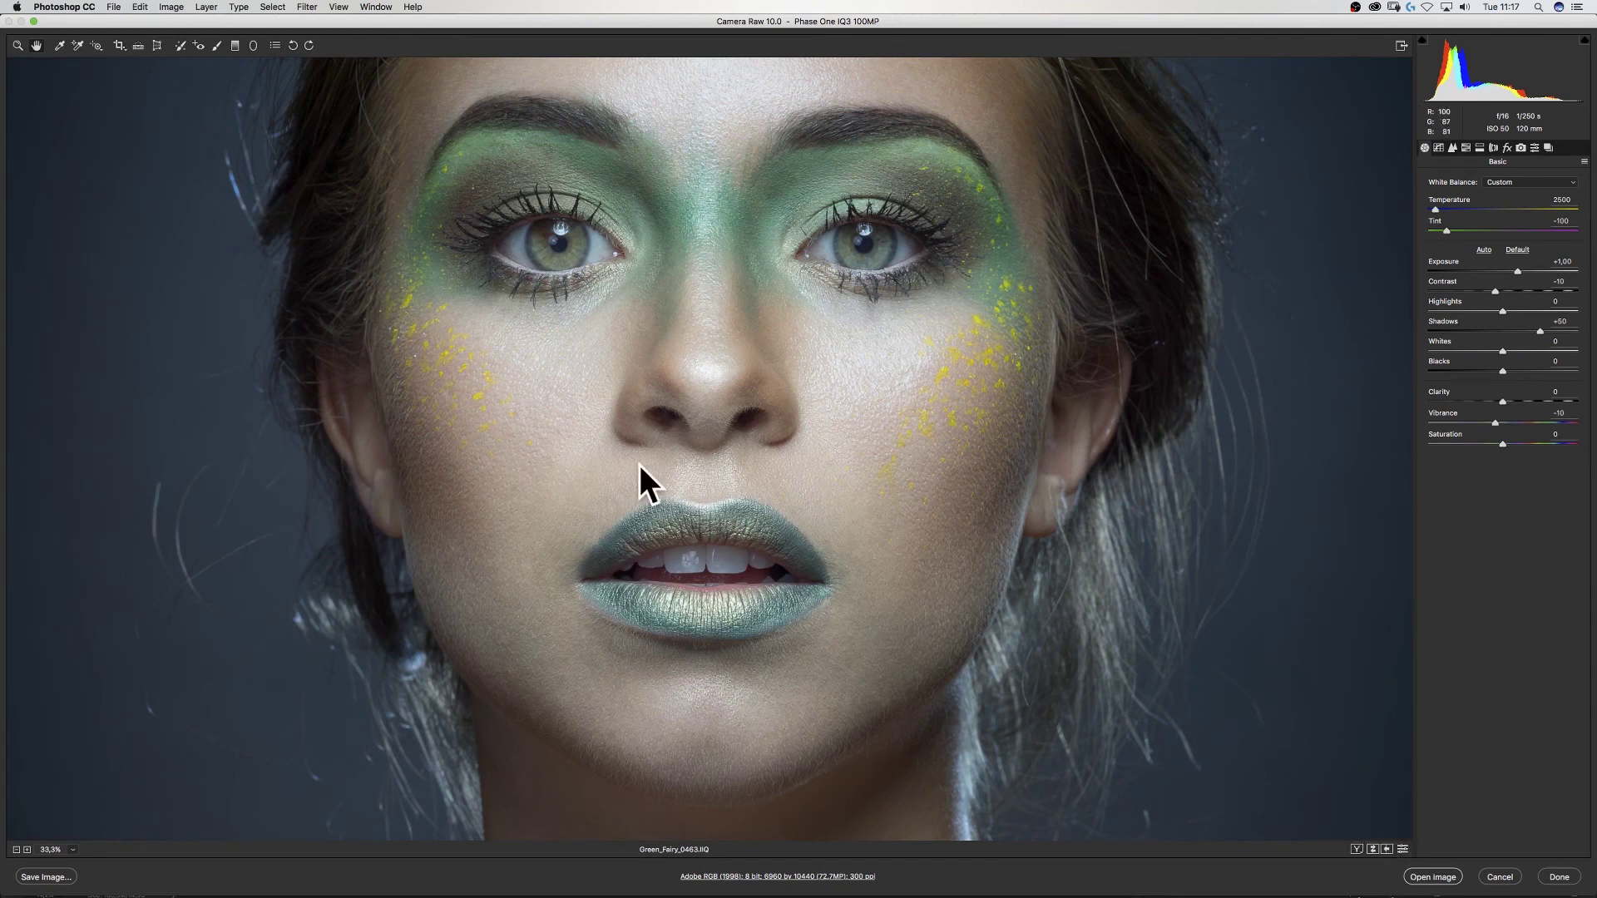
Step: Compare with defaults, then draw a graduated filter from the bottom edge to the chin at -4.00 exposure
left_click(1402, 850)
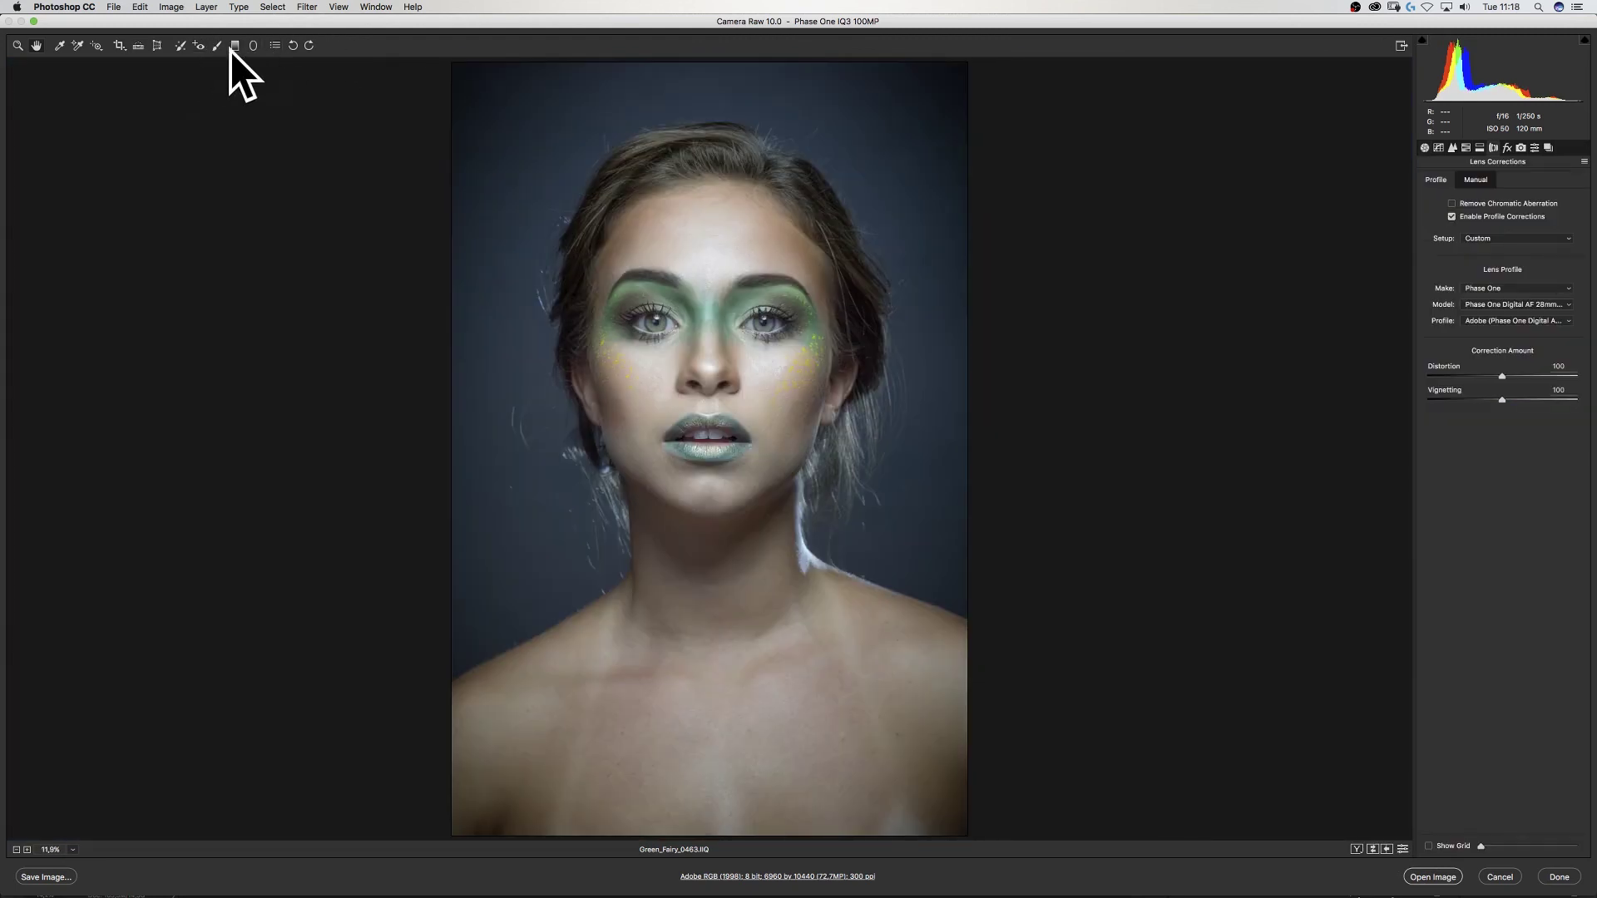
left_click(253, 47)
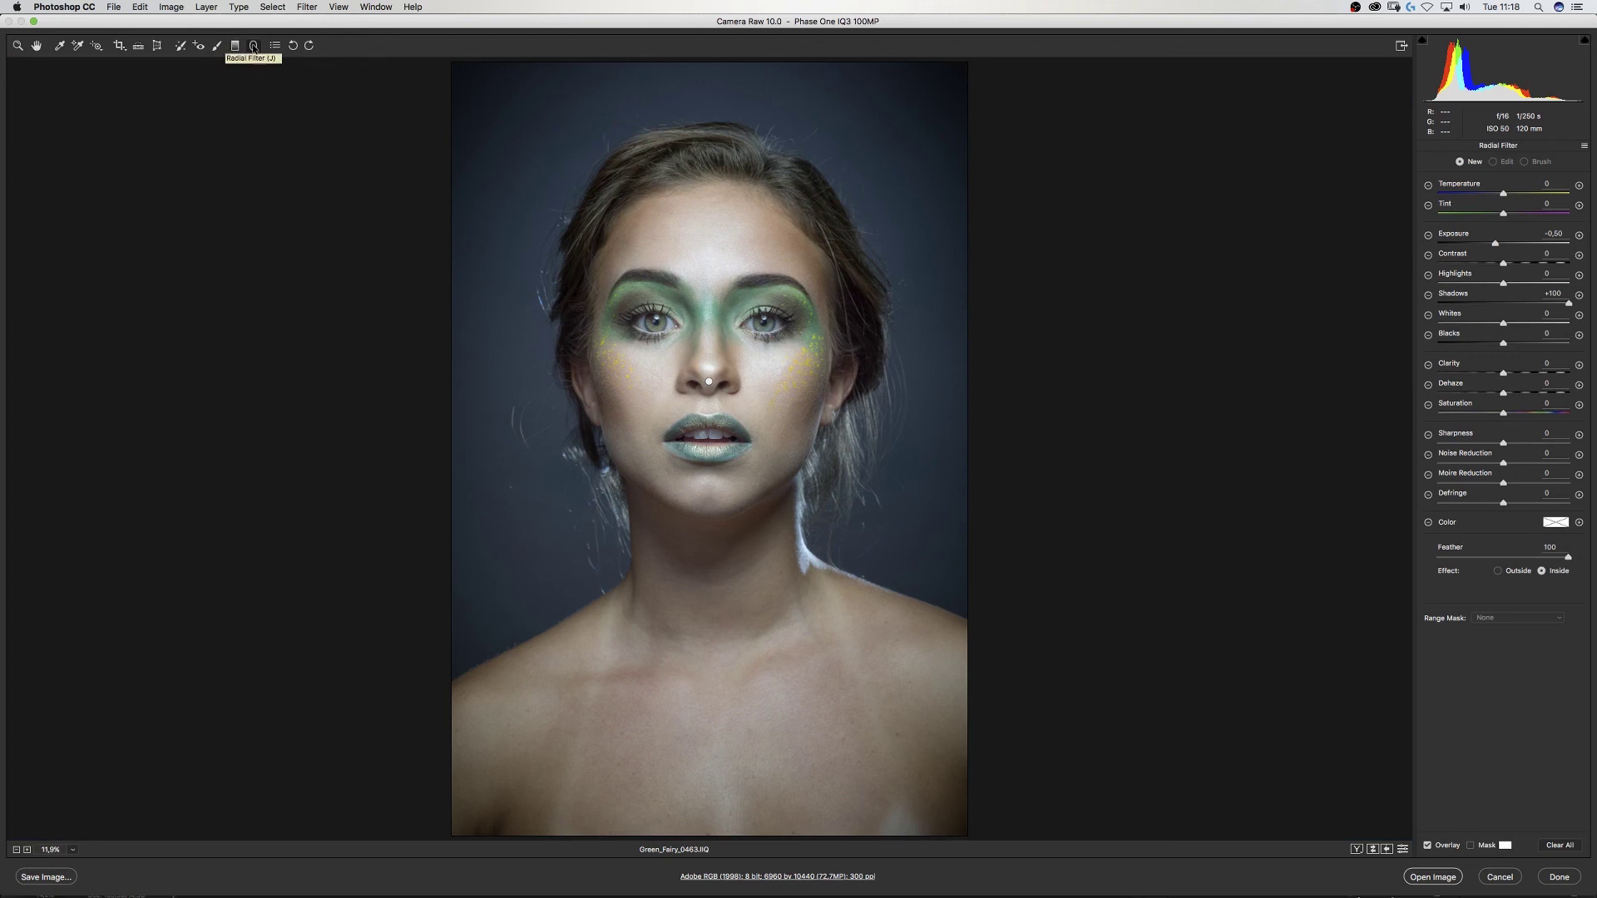
left_click(235, 47)
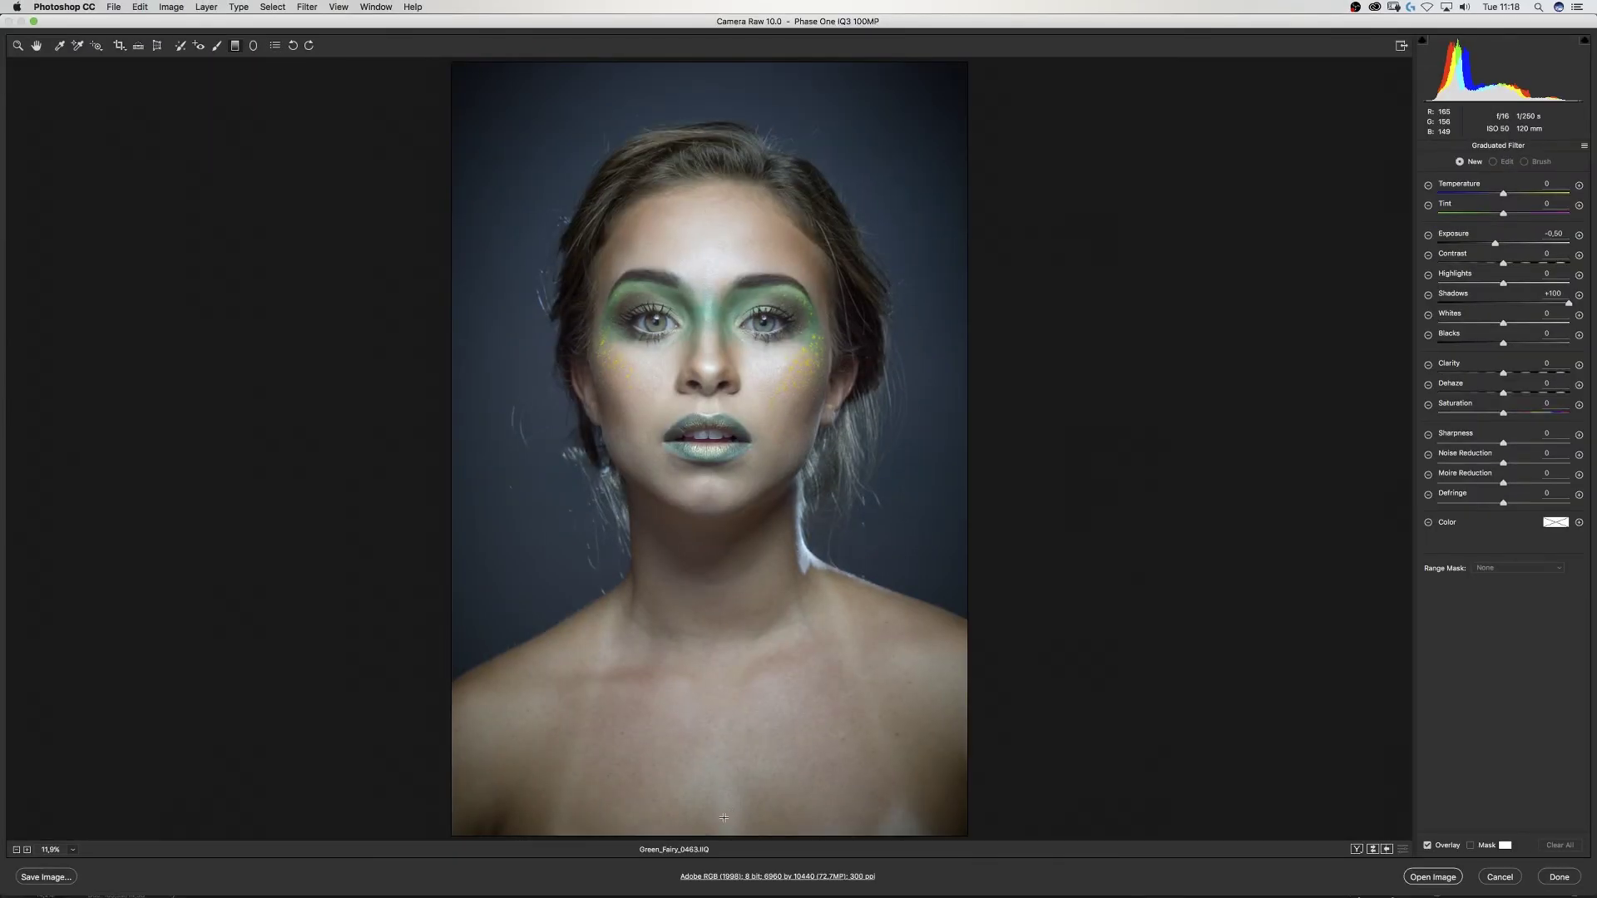
left_click_drag(721, 827, 720, 491)
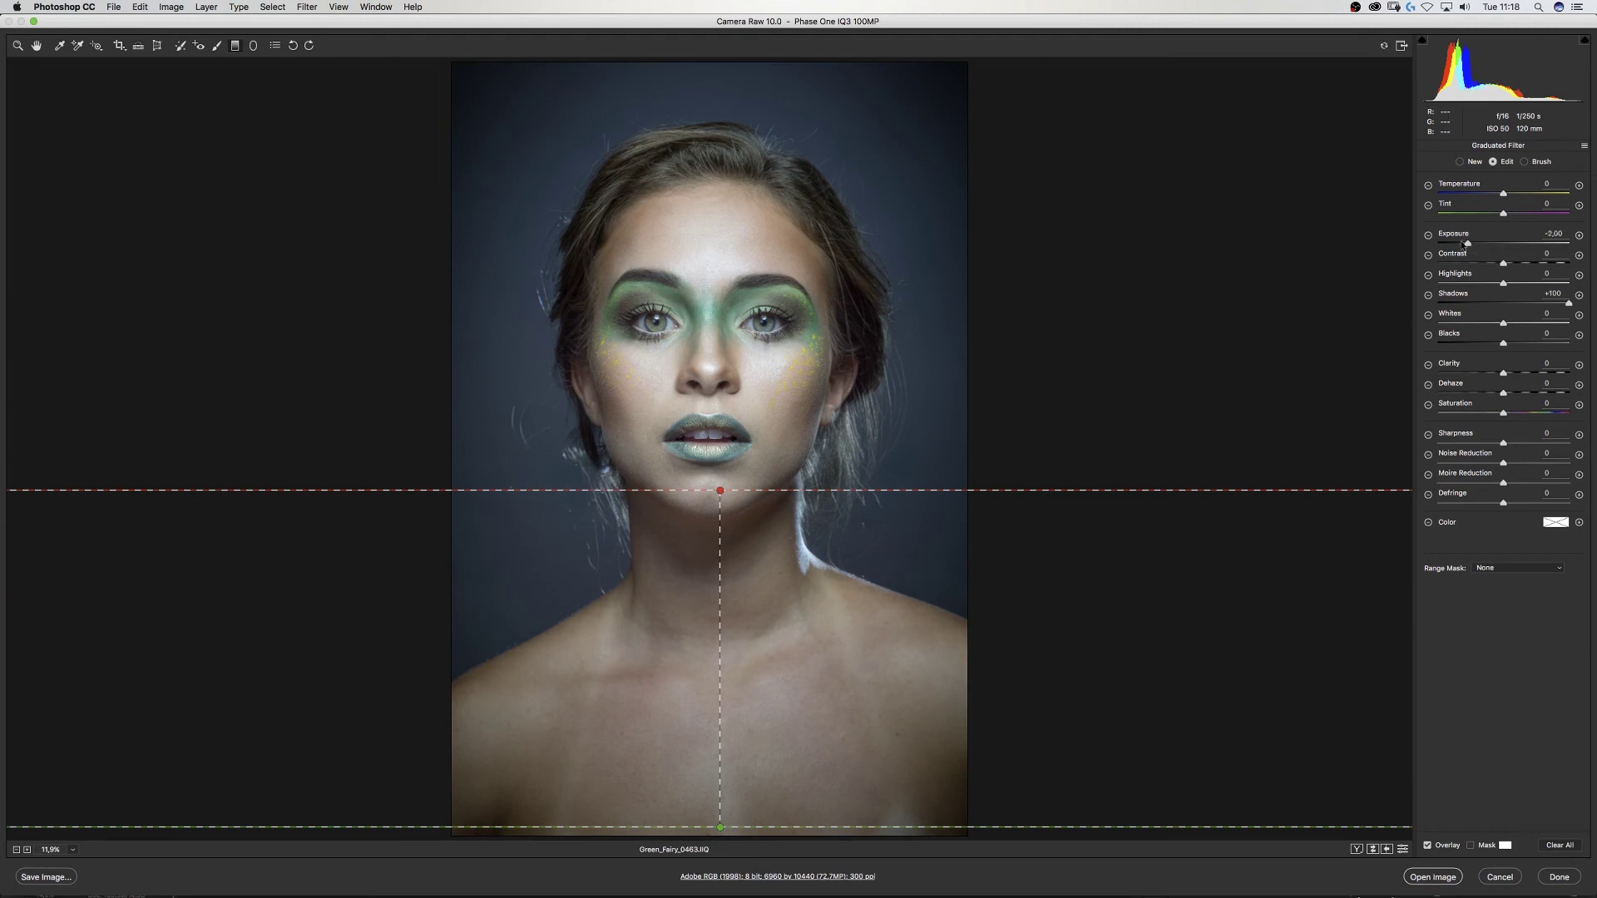
left_click_drag(1466, 243, 1438, 243)
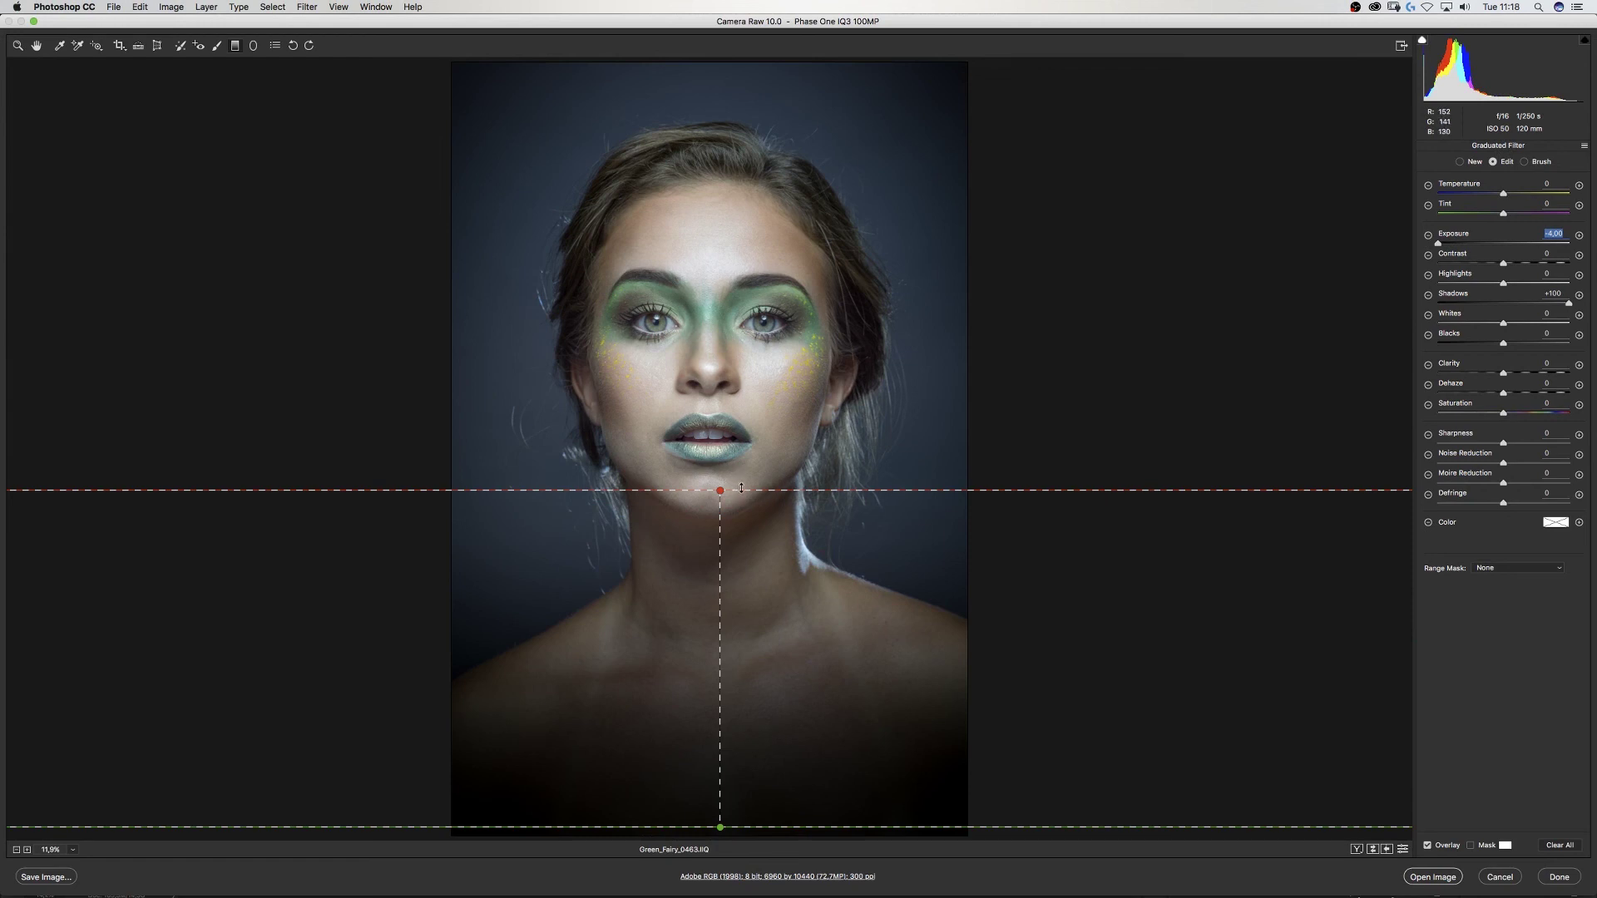
Step: Move the gradient's start down to the shoulders and keep it horizontal
left_click_drag(741, 489, 930, 619)
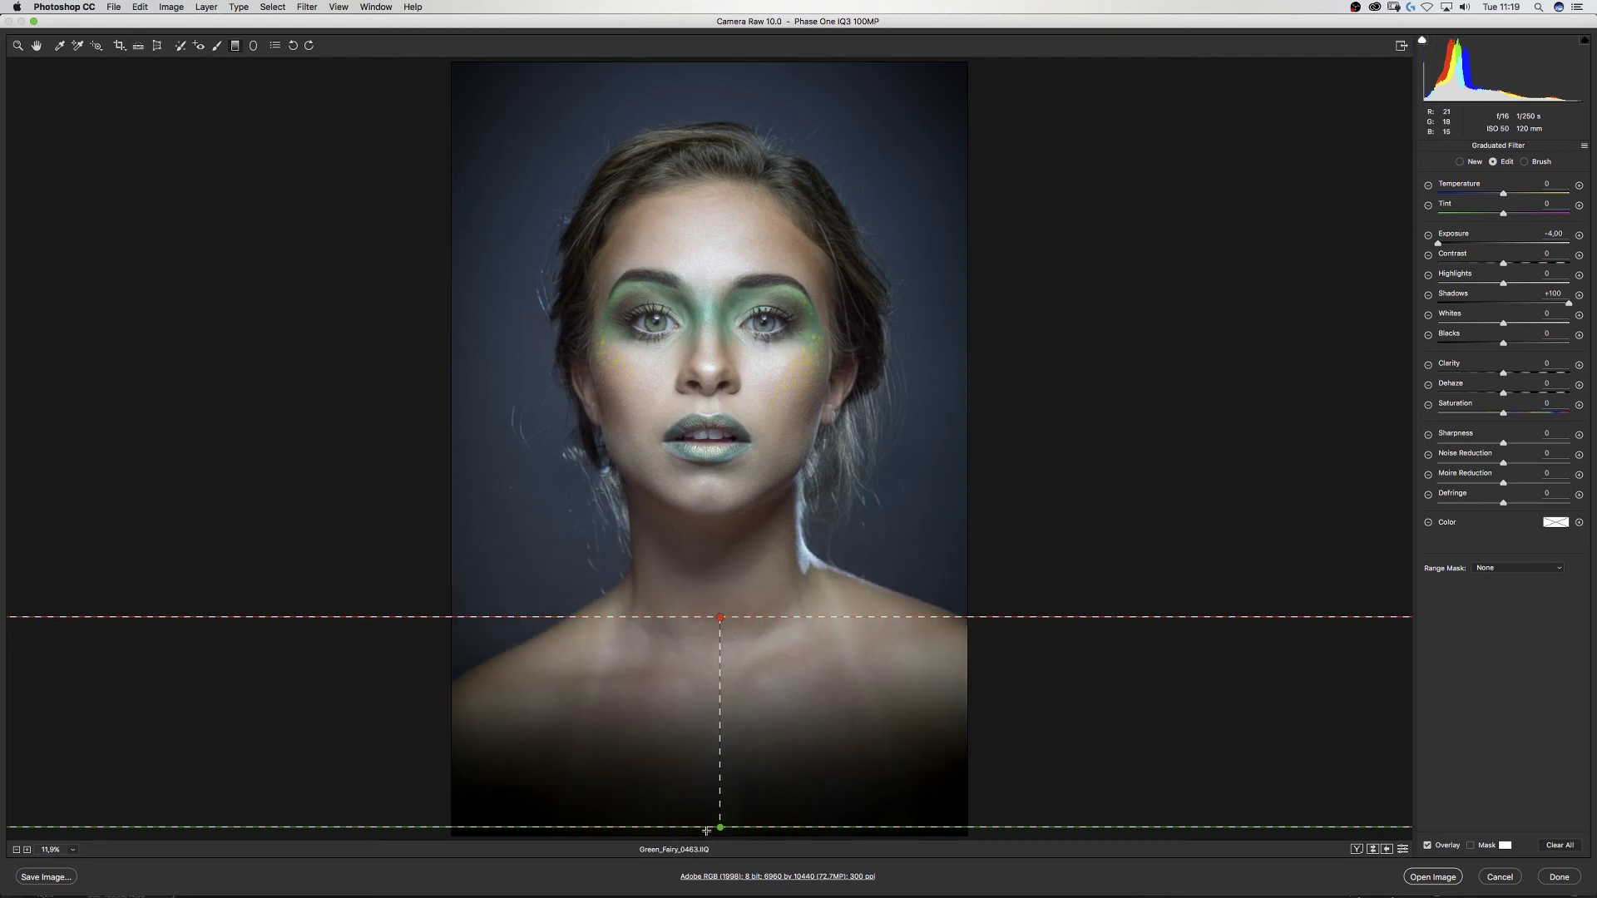
left_click_drag(722, 830, 1010, 346)
left_click_drag(1029, 404, 678, 835)
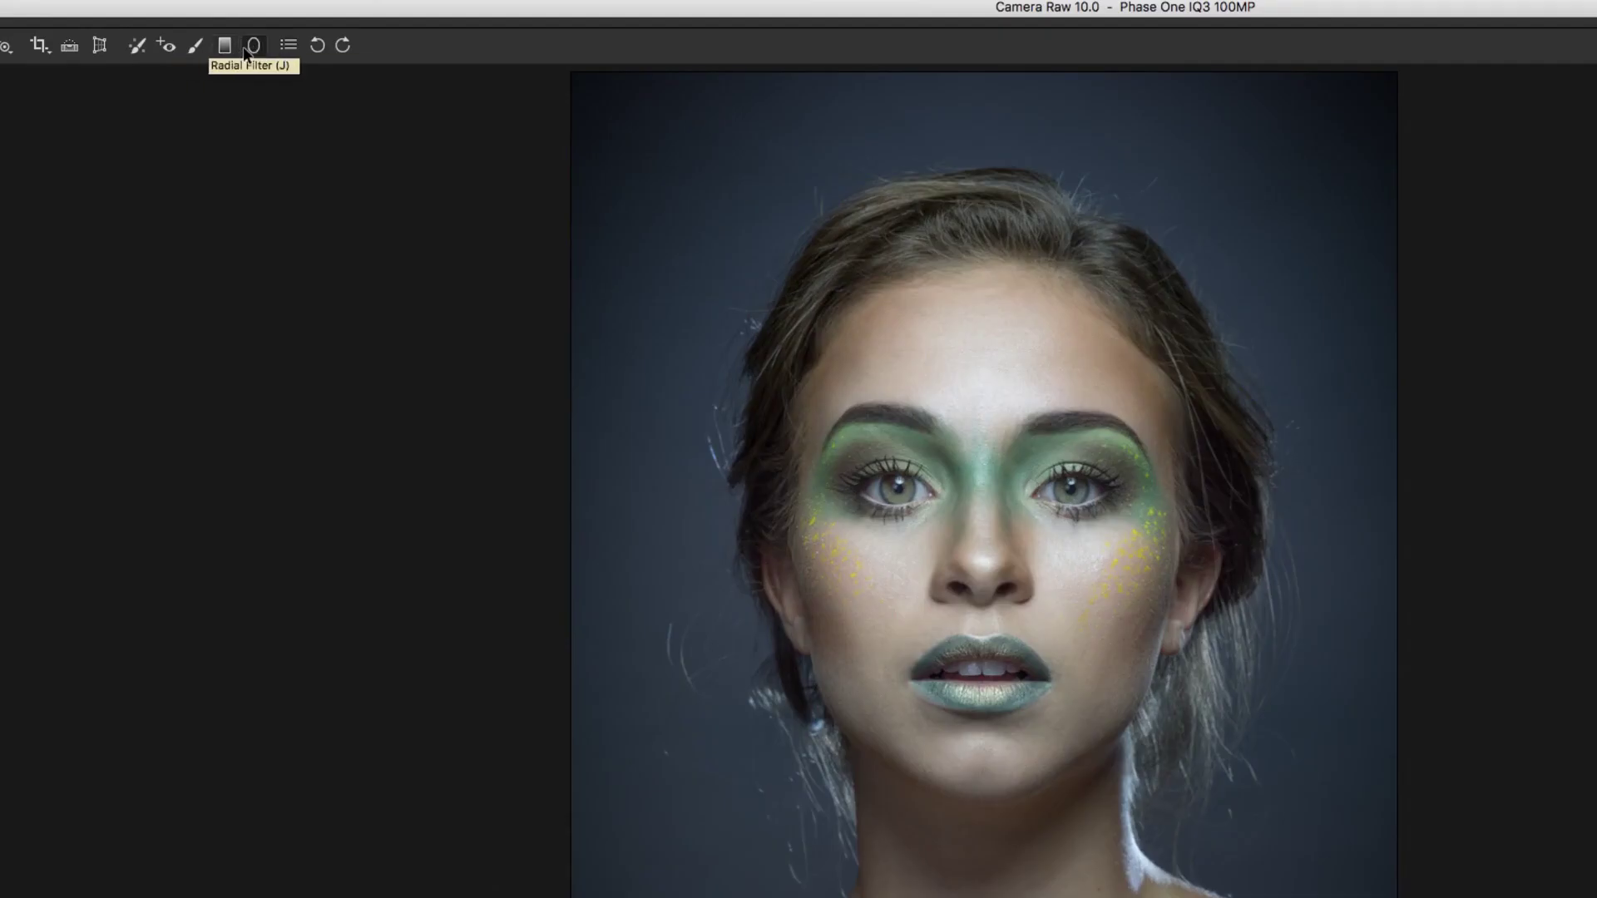
Step: Brighten the face with an oval radial filter at about +1.70 exposure, highlights 0; slide the Original layer's edge left
left_click(247, 48)
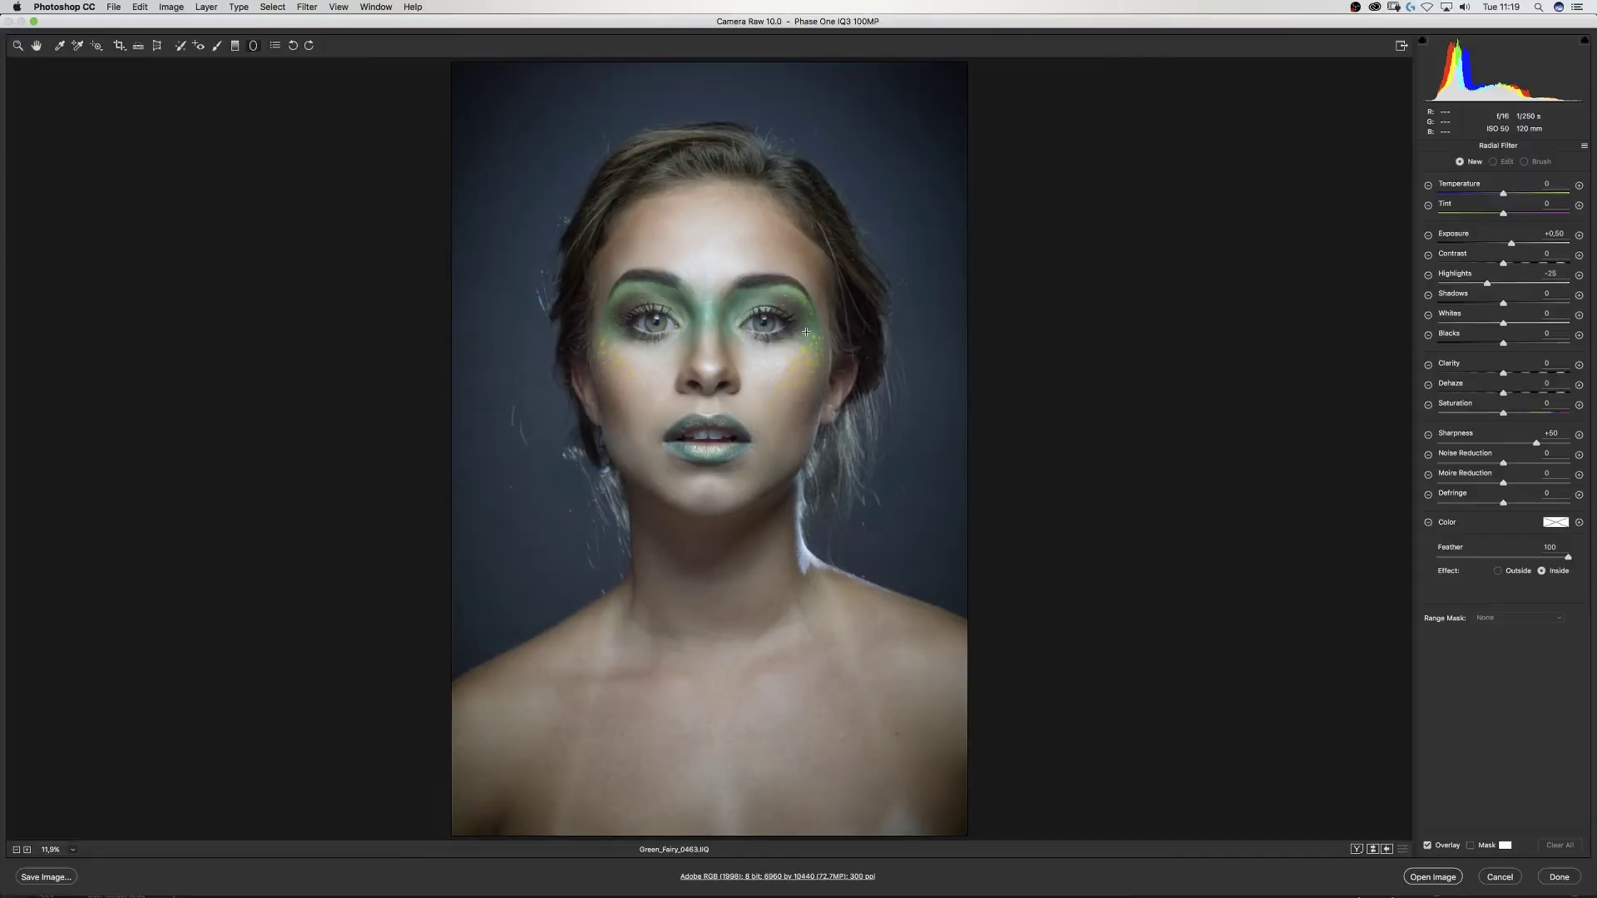
left_click_drag(708, 368, 845, 528)
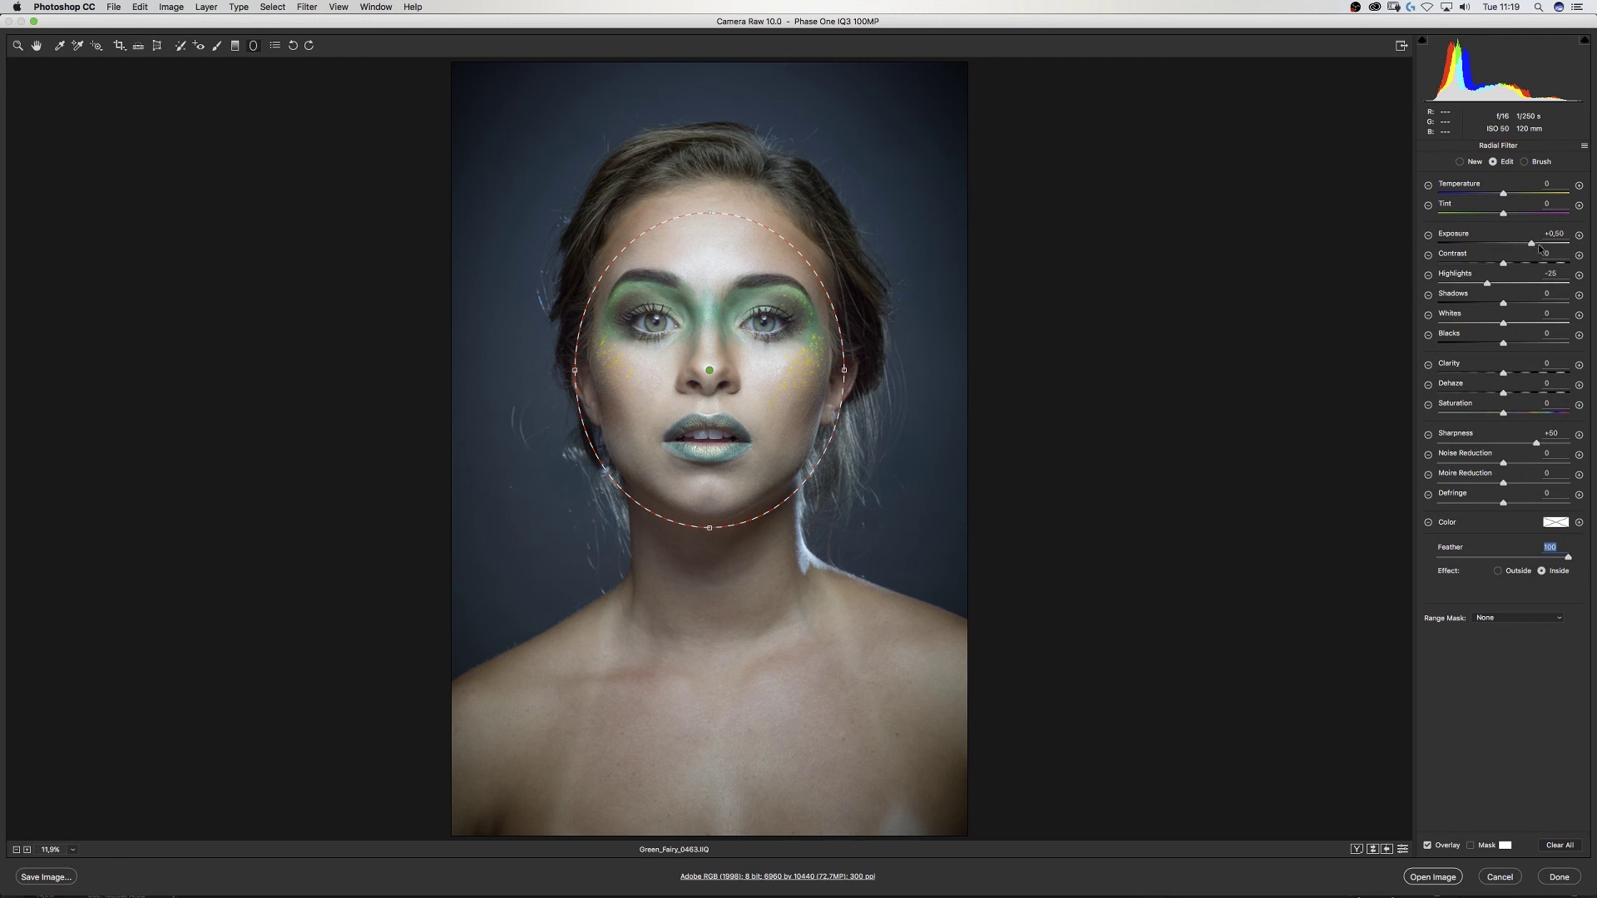
left_click_drag(1539, 248, 1575, 249)
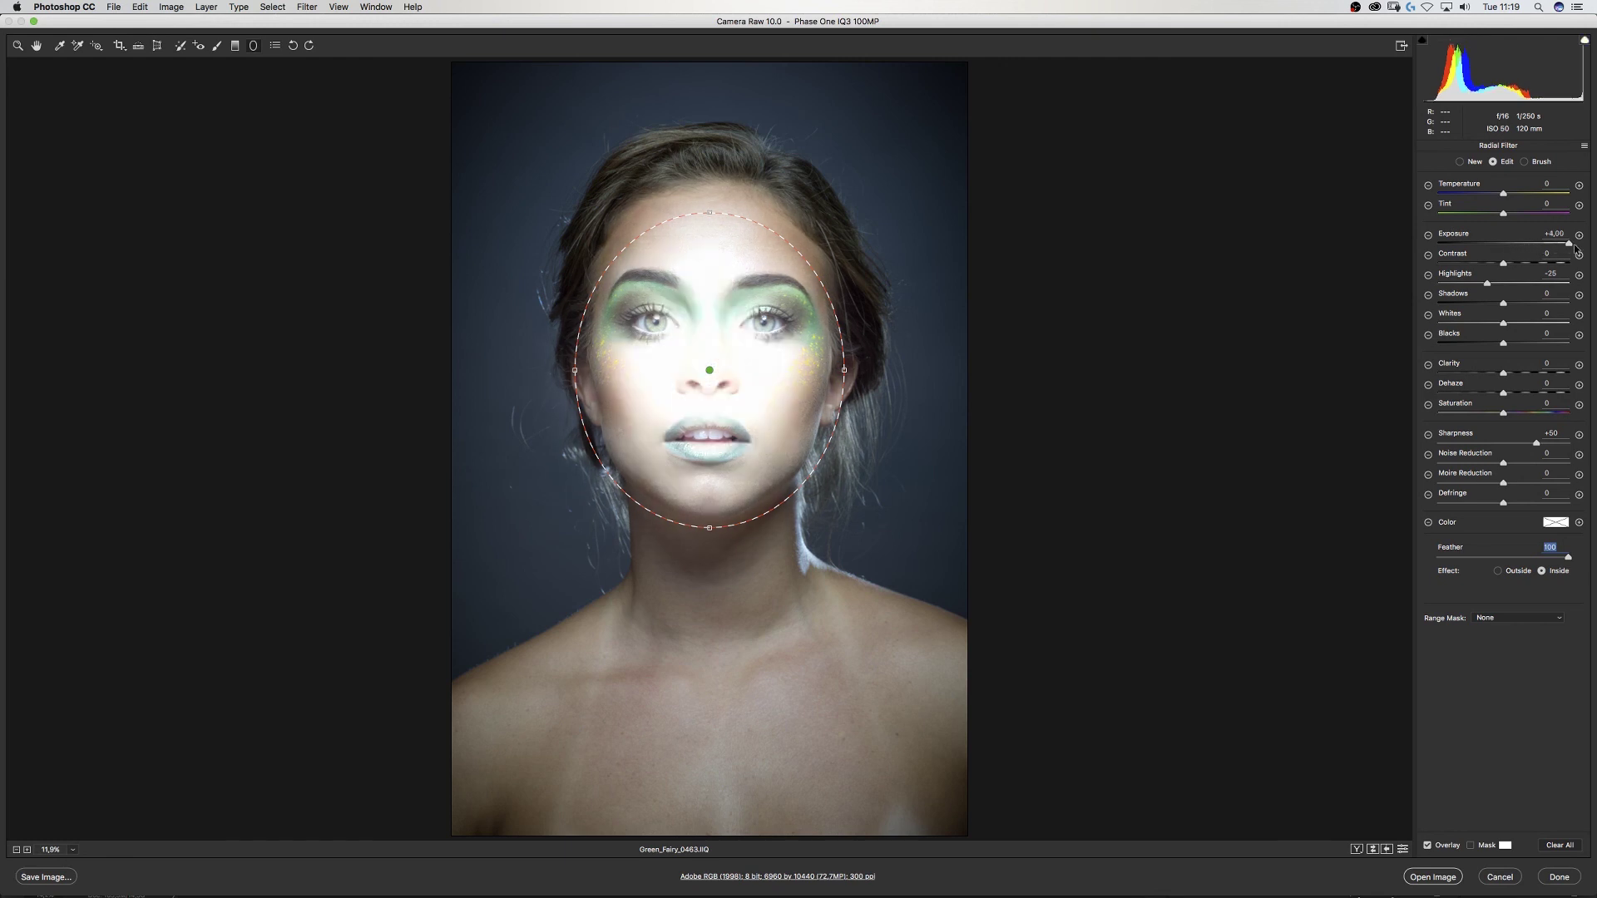
double_click(1504, 284)
mouse_move(1552, 245)
left_mouse_down()
mouse_move(1511, 244)
mouse_move(1525, 243)
left_mouse_up()
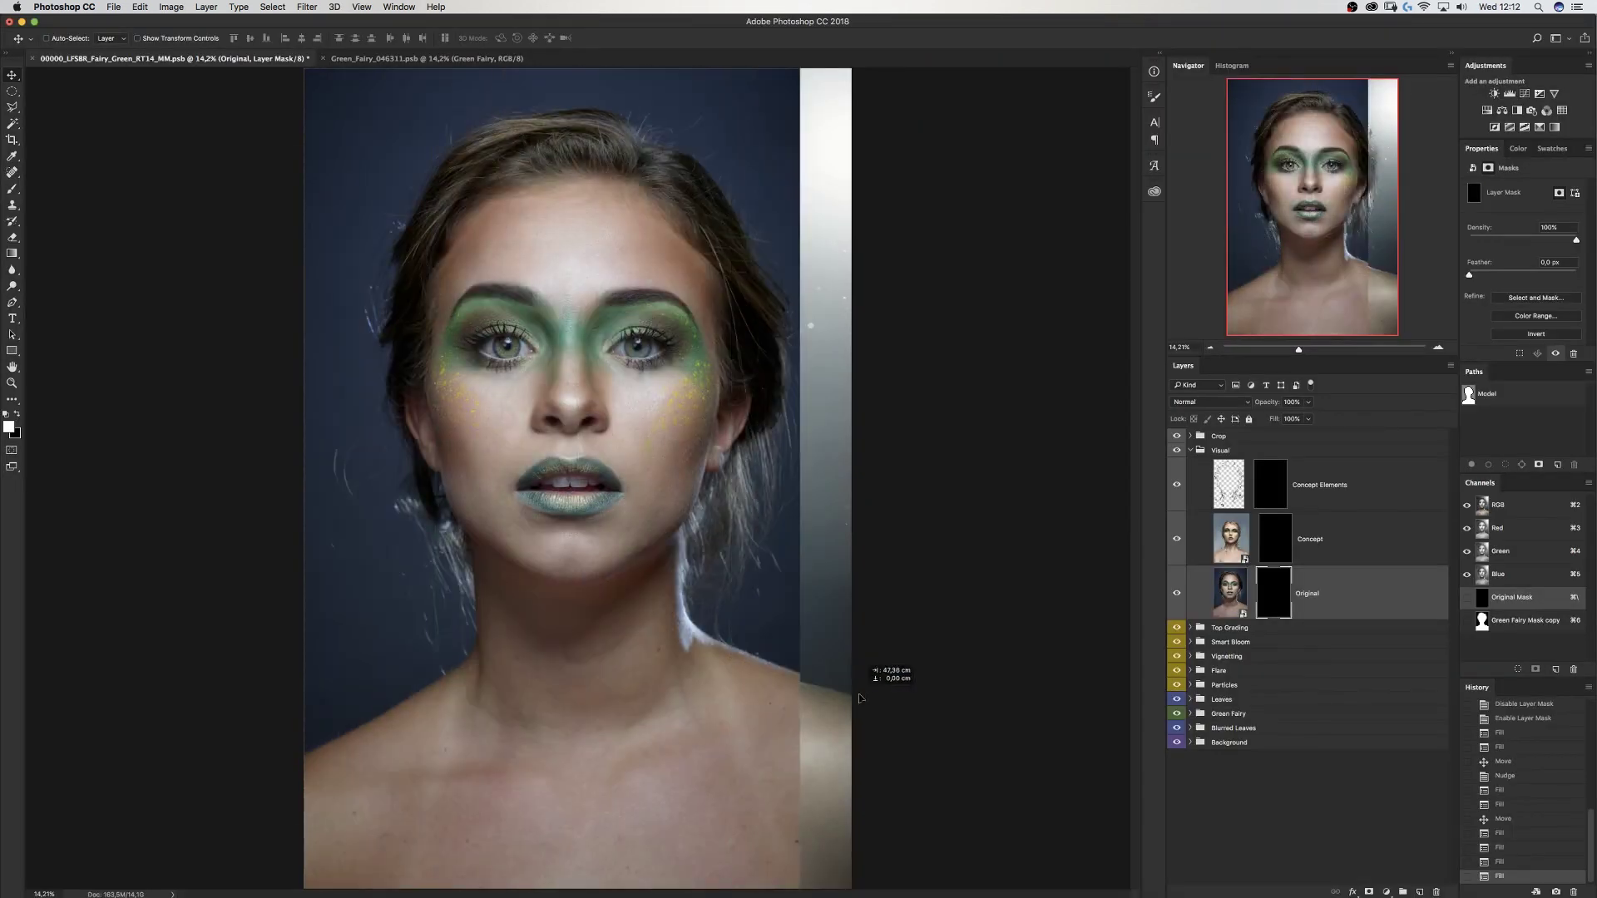
left_click_drag(896, 670, 690, 802)
key("super+plus")
key("super+plus")
key("super+plus")
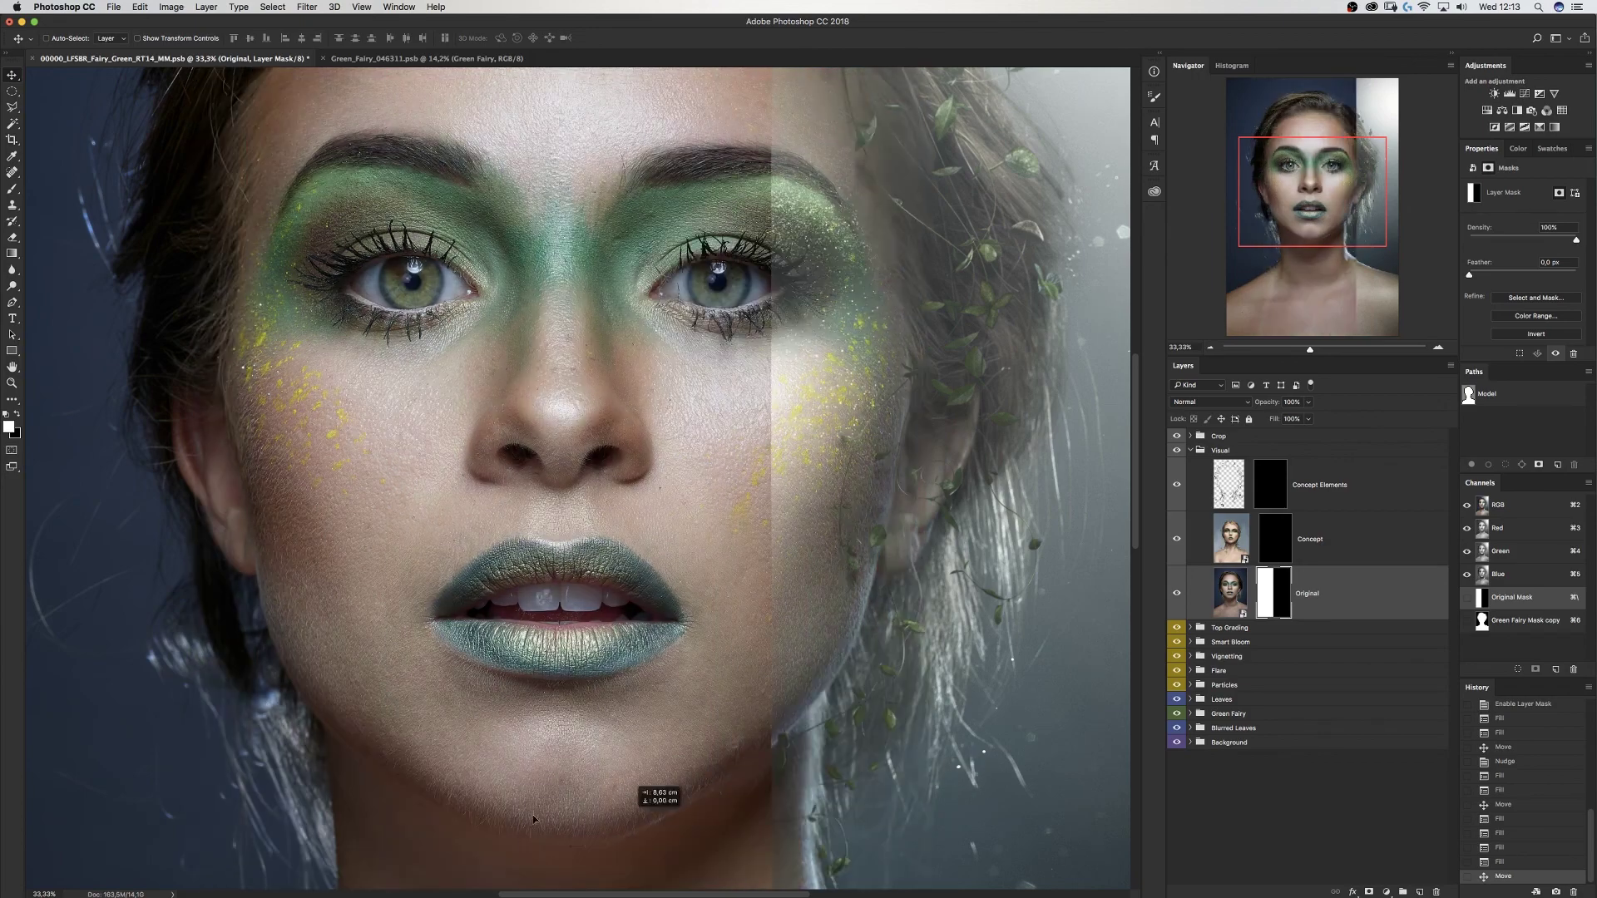